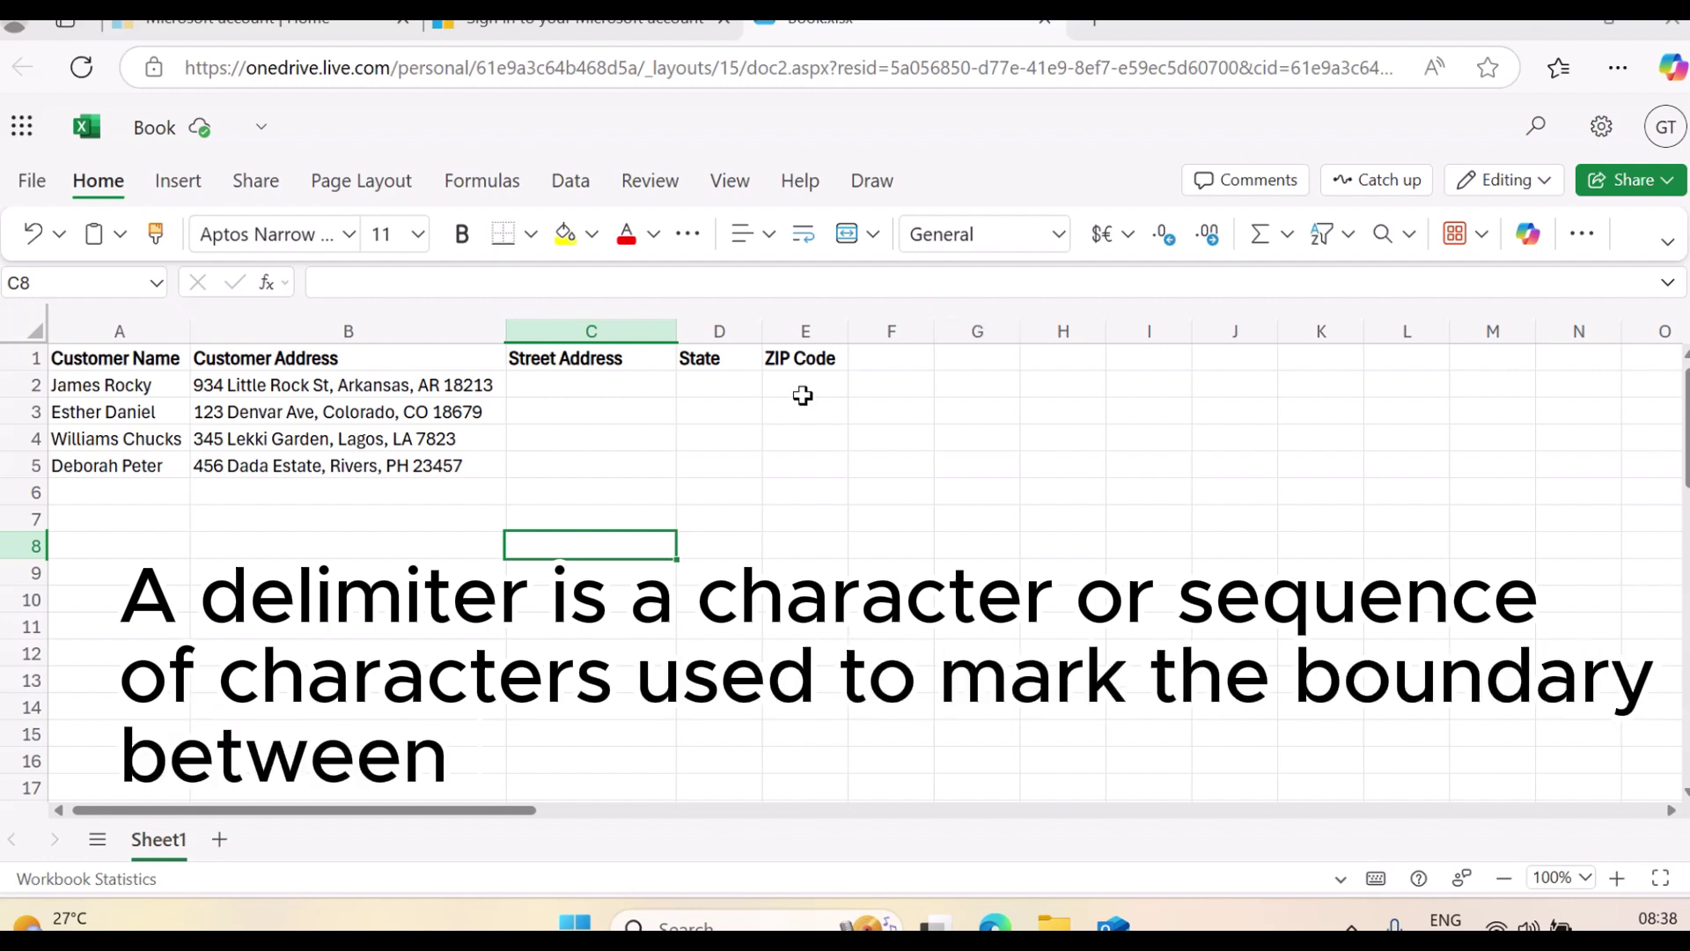
Inspect the Customer Address data and the empty Street Address, State and ZIP Code columns
left_click(349, 388)
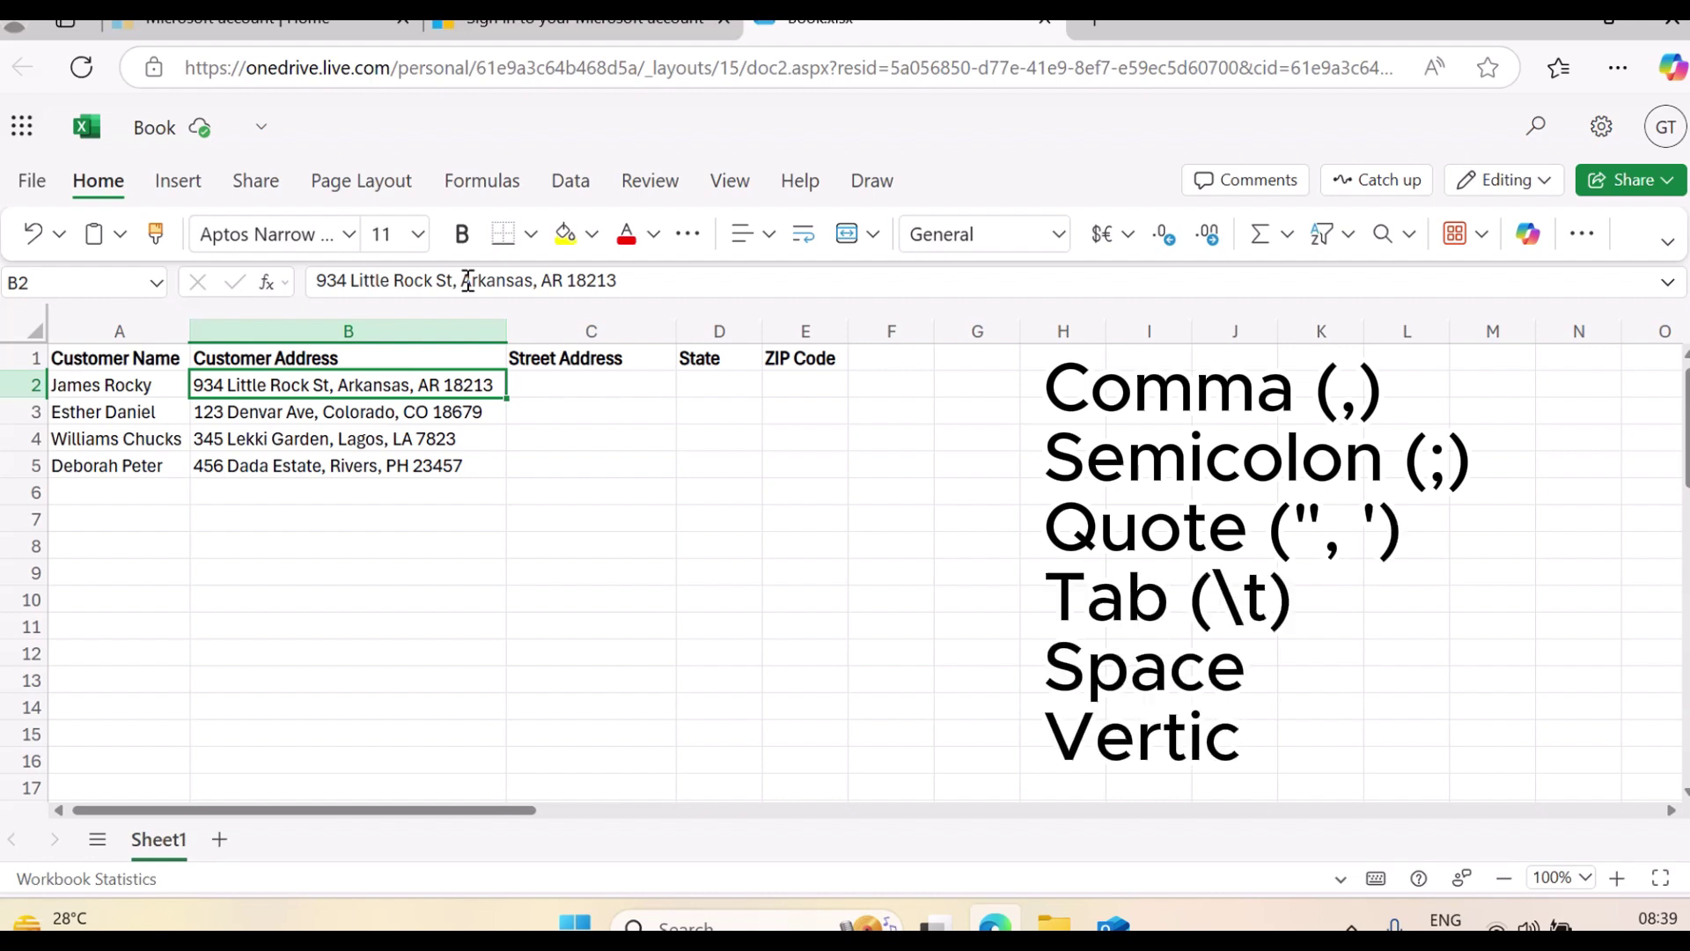
double_click(591, 411)
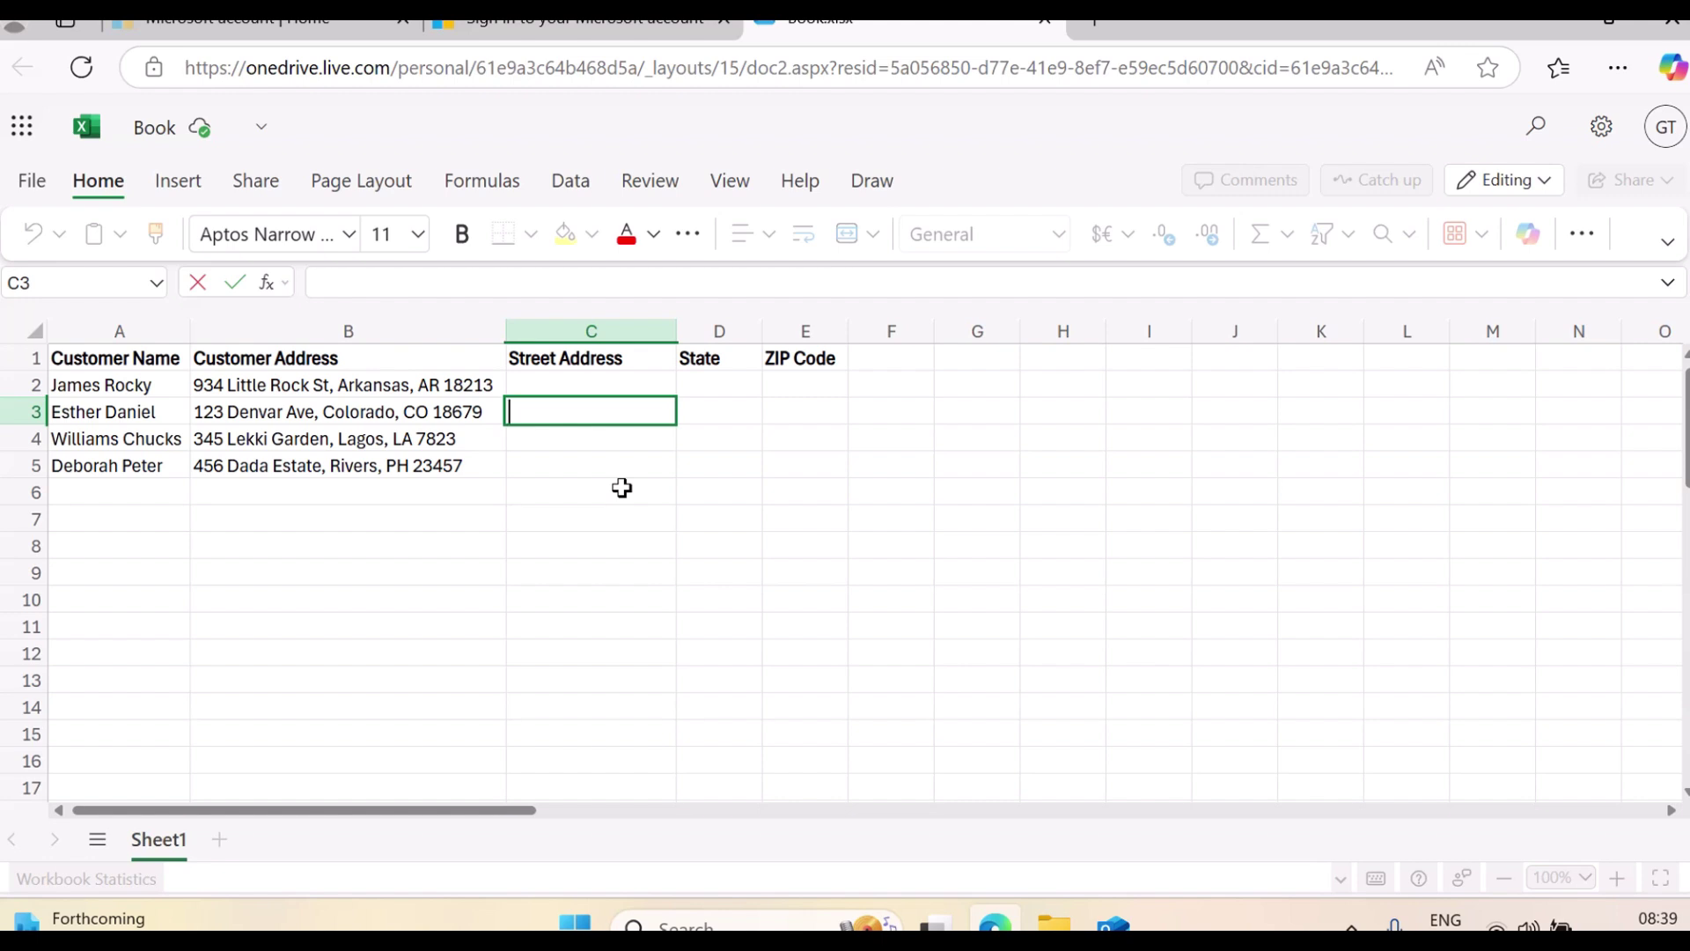
left_click(550, 390)
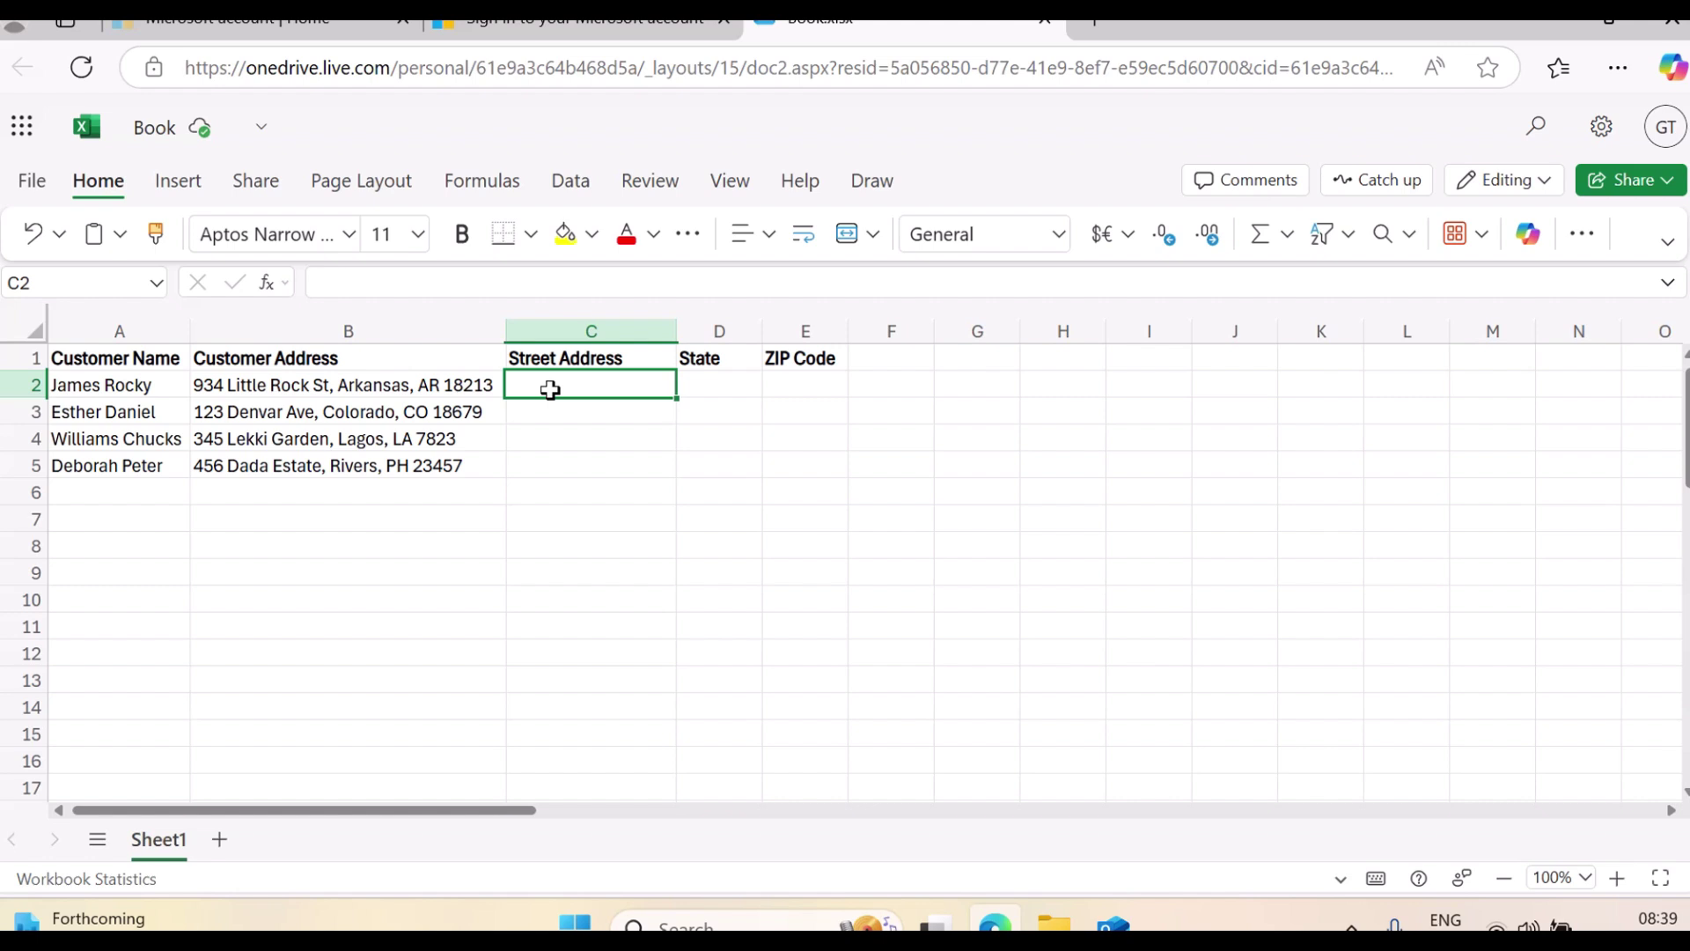
left_click(313, 377)
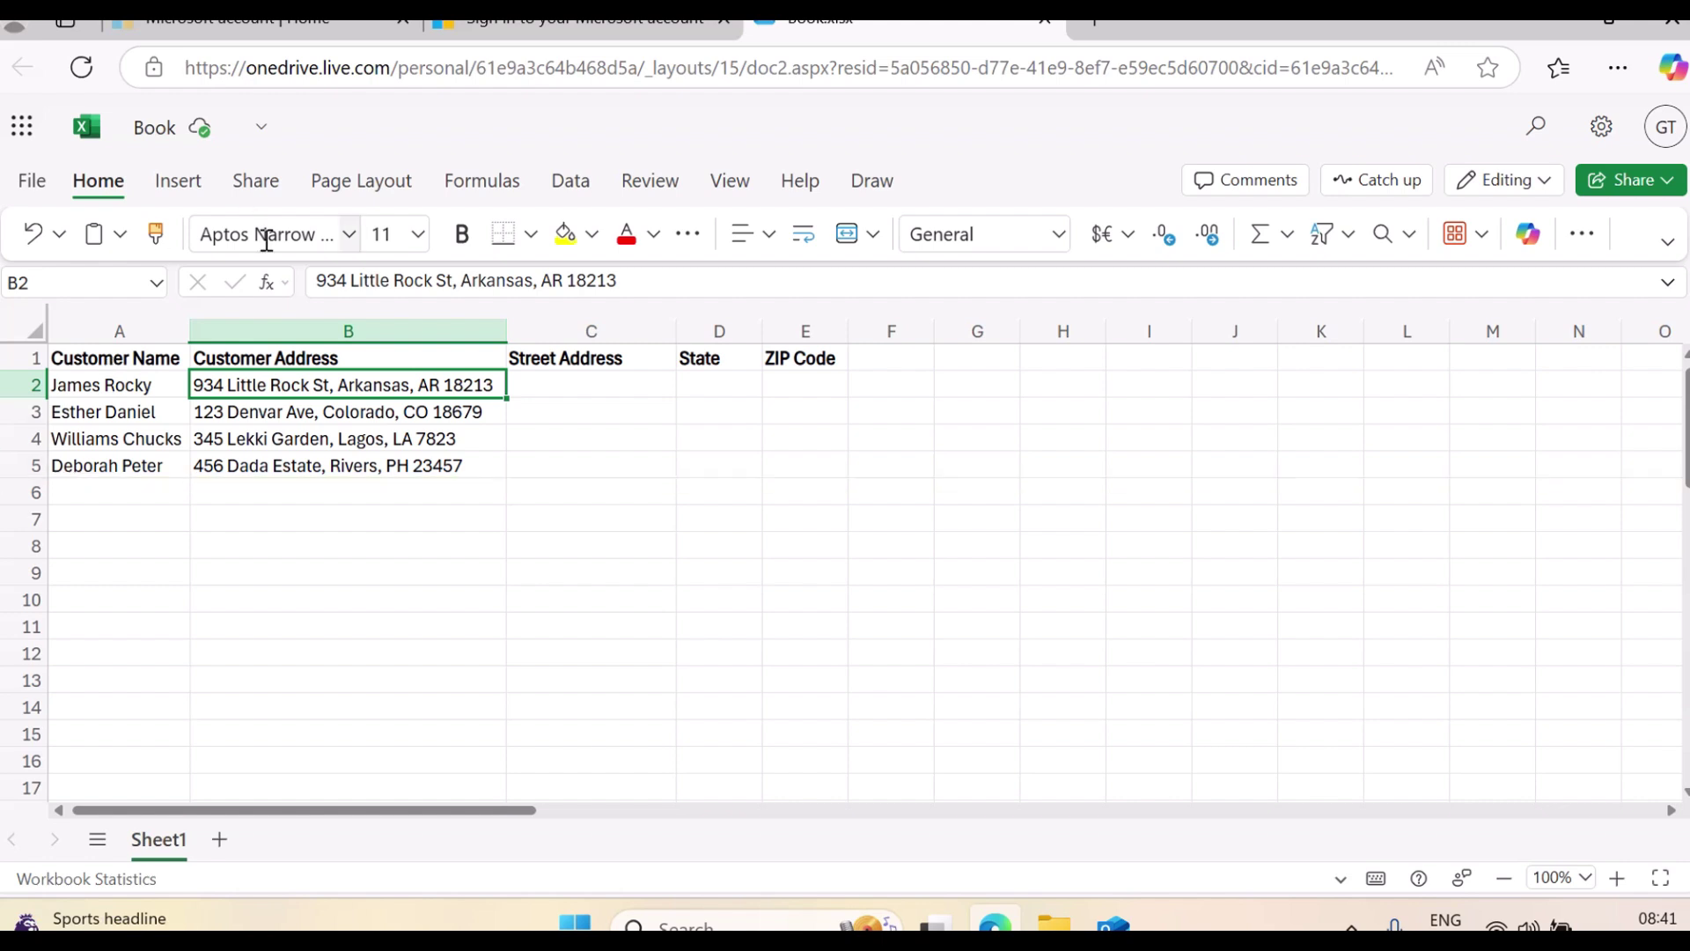
left_click(314, 330)
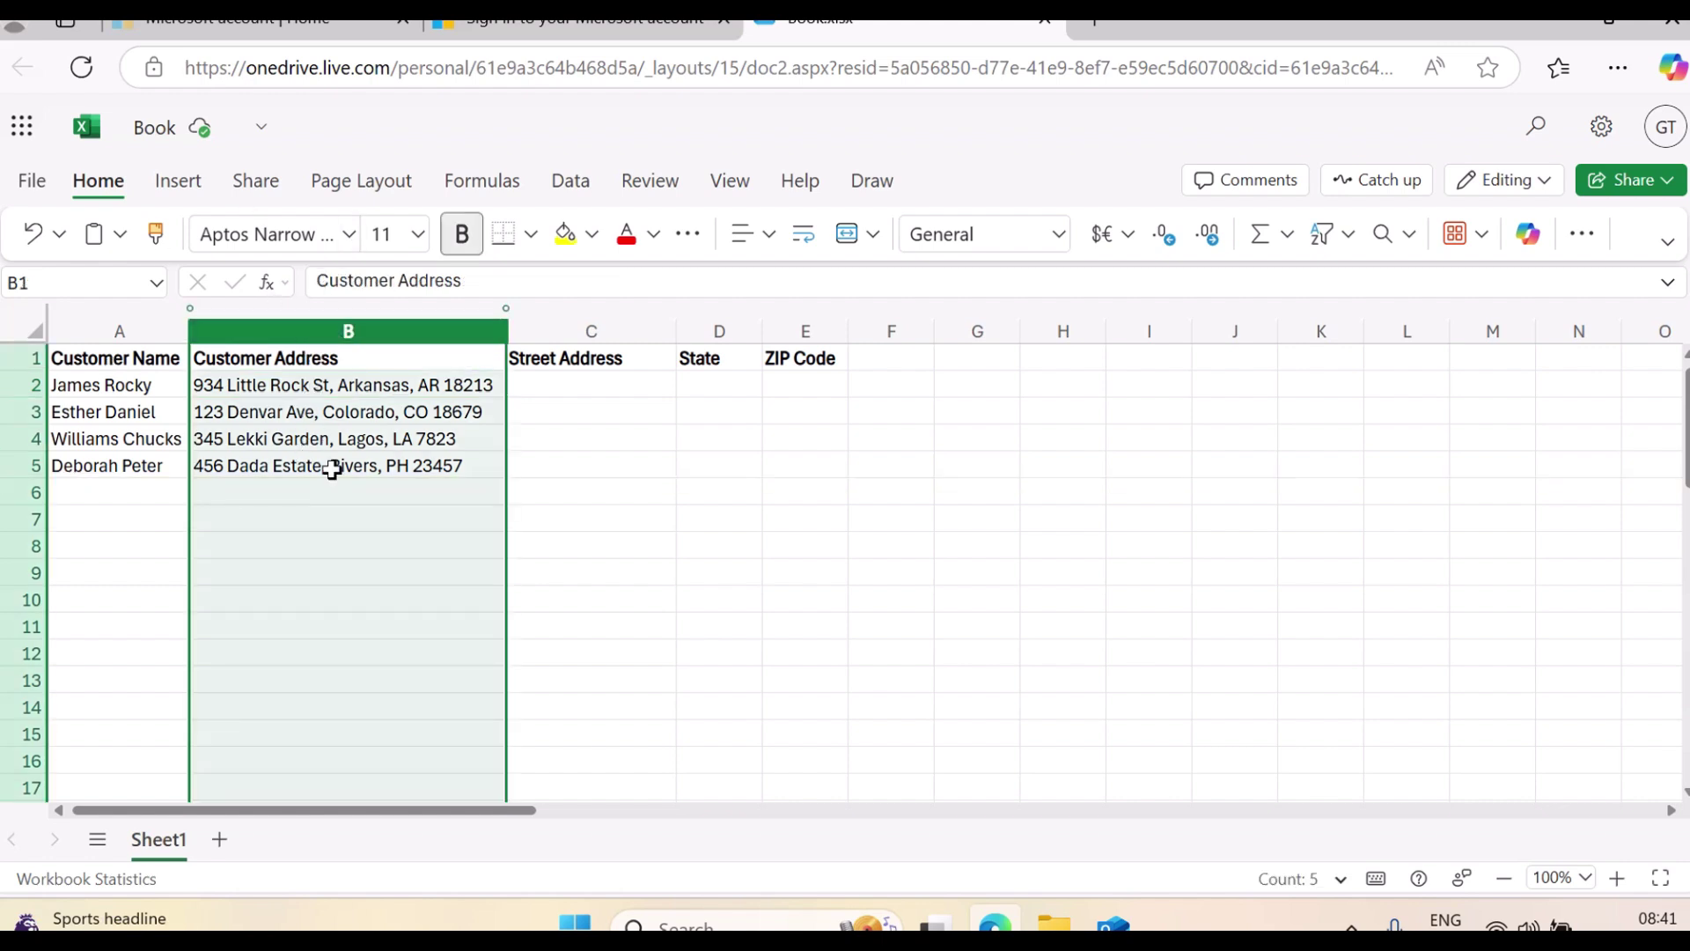
left_click(118, 332)
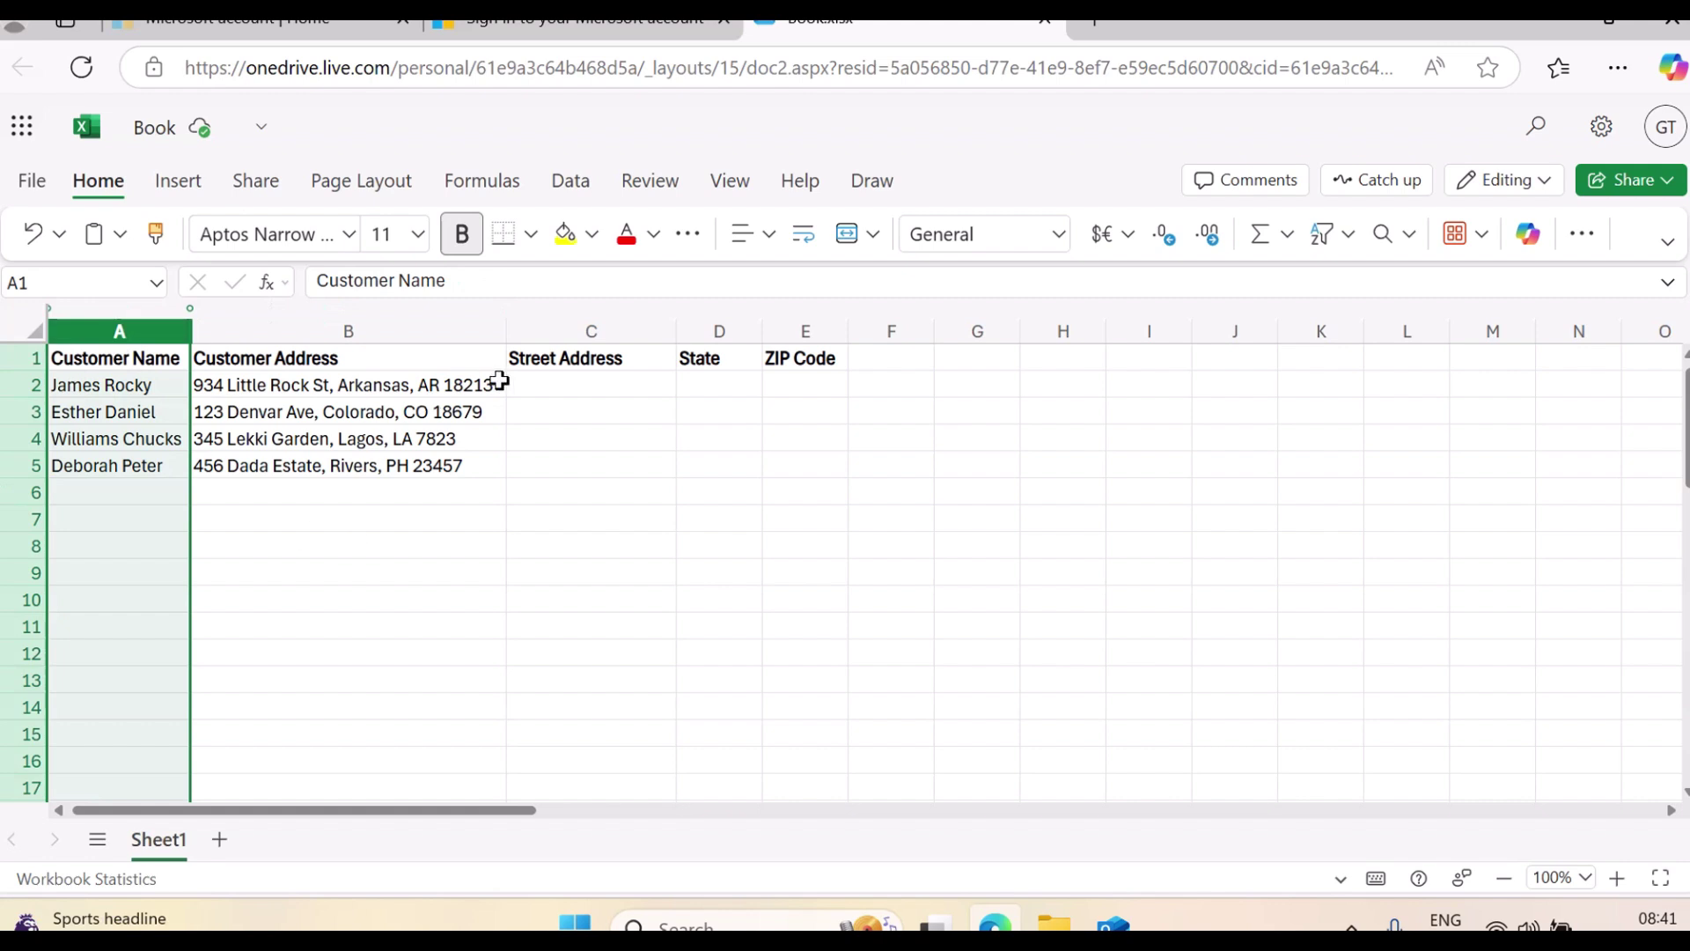
left_click(591, 327)
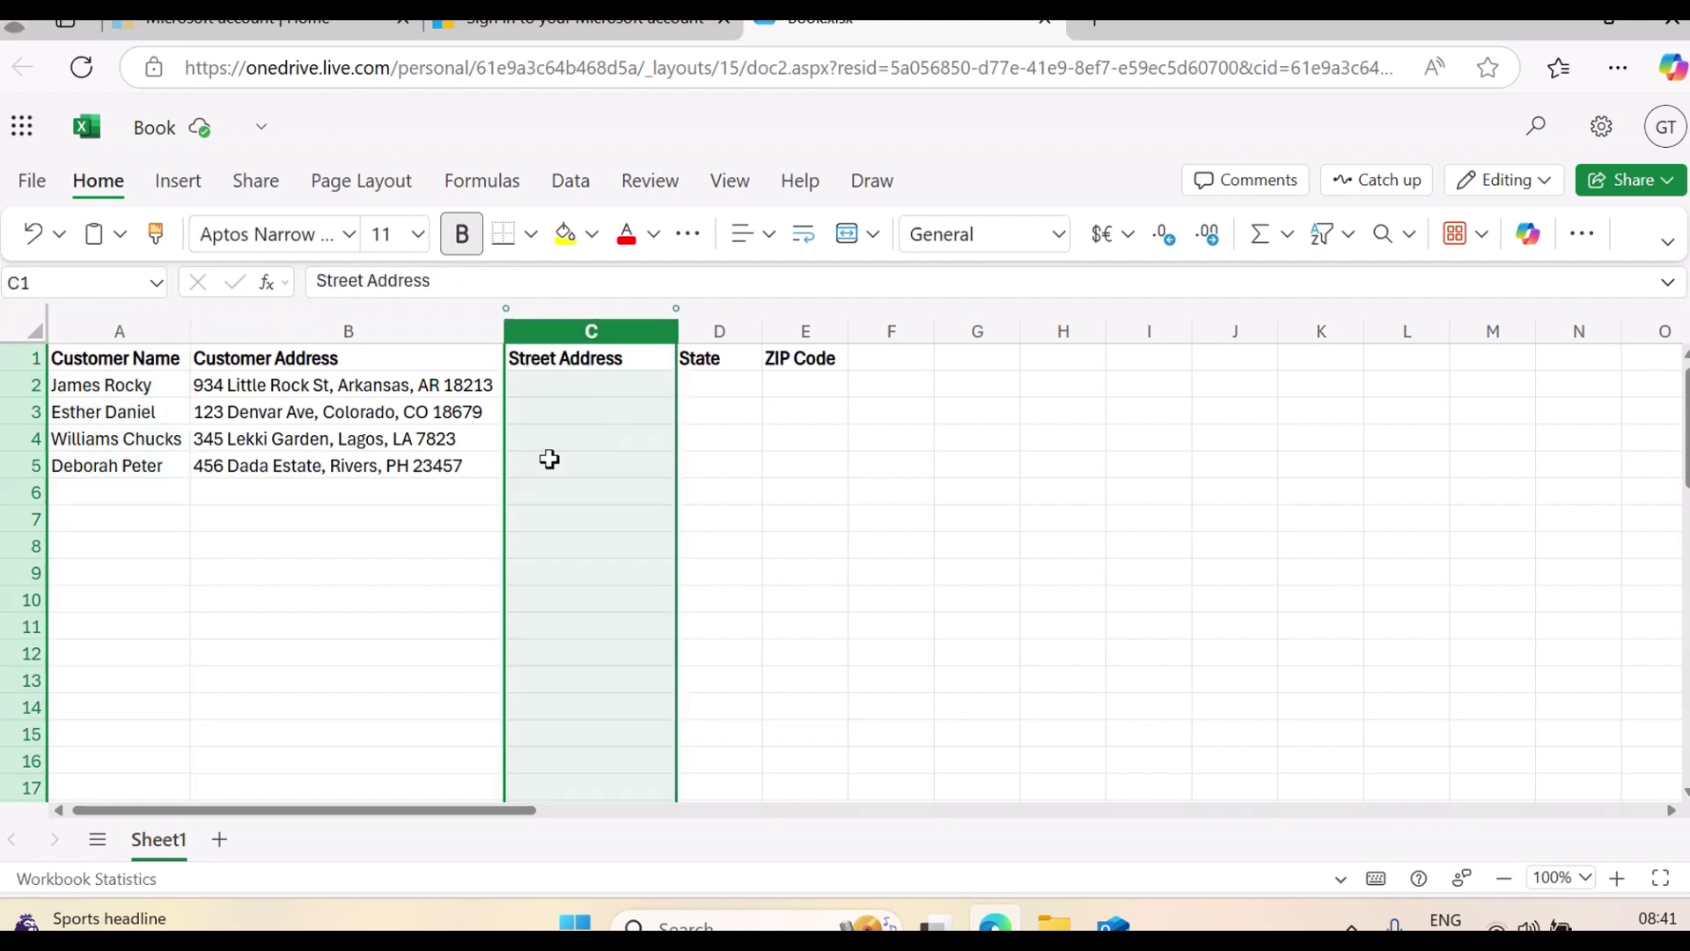
left_click(582, 377)
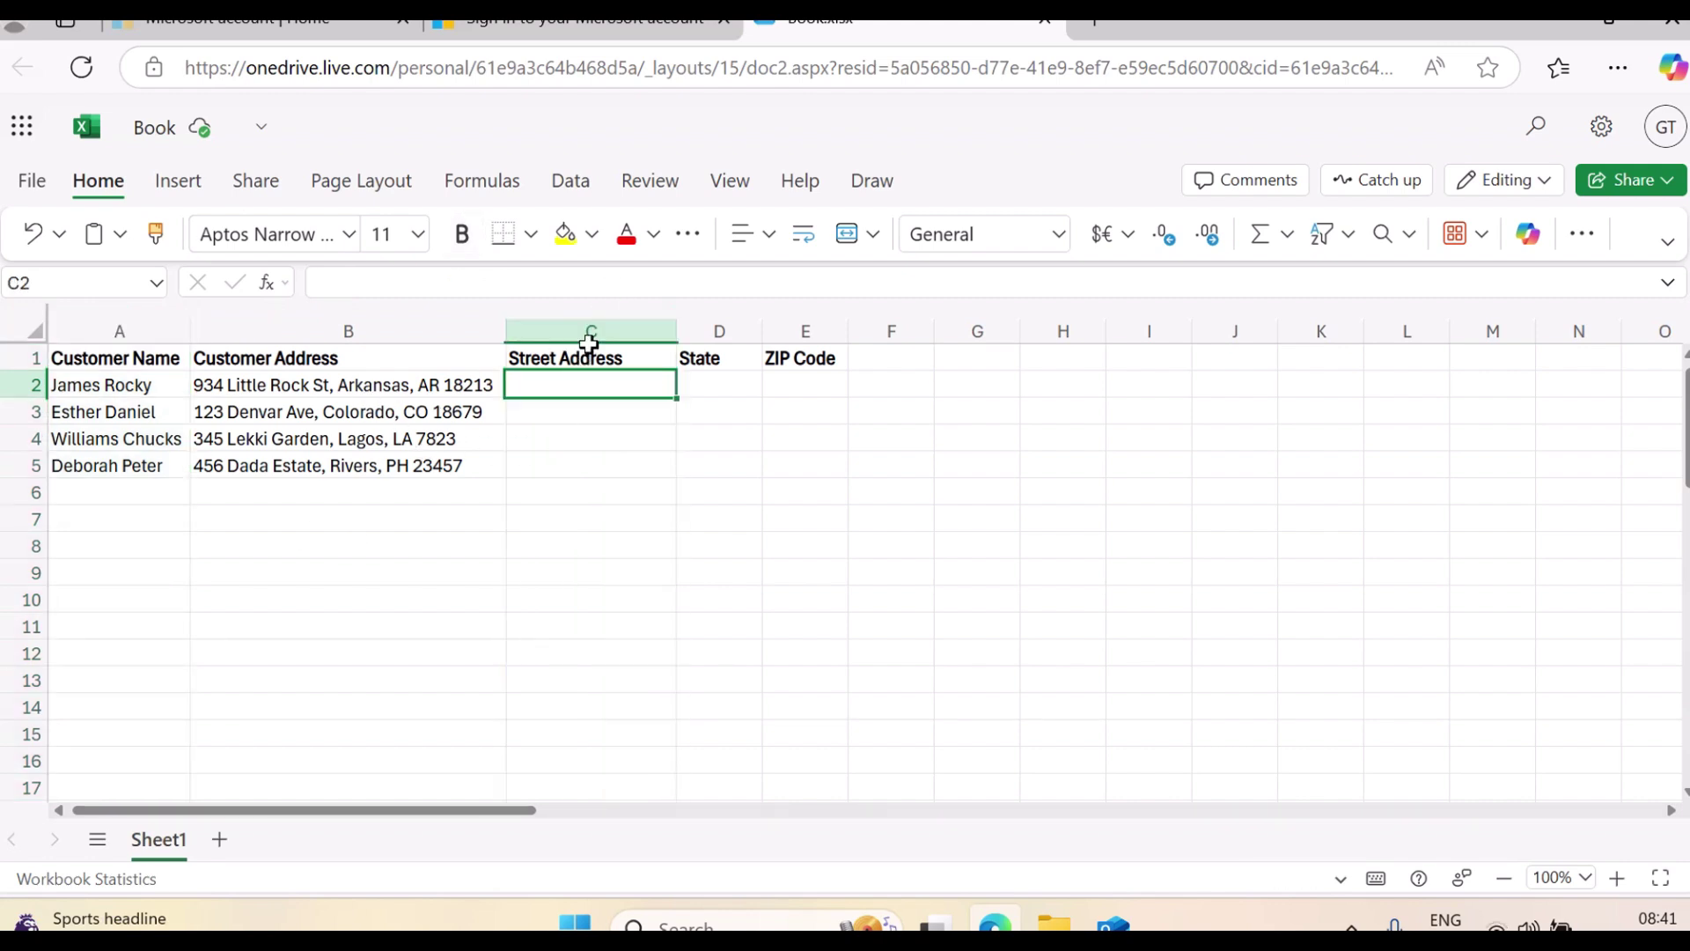
left_click(719, 332)
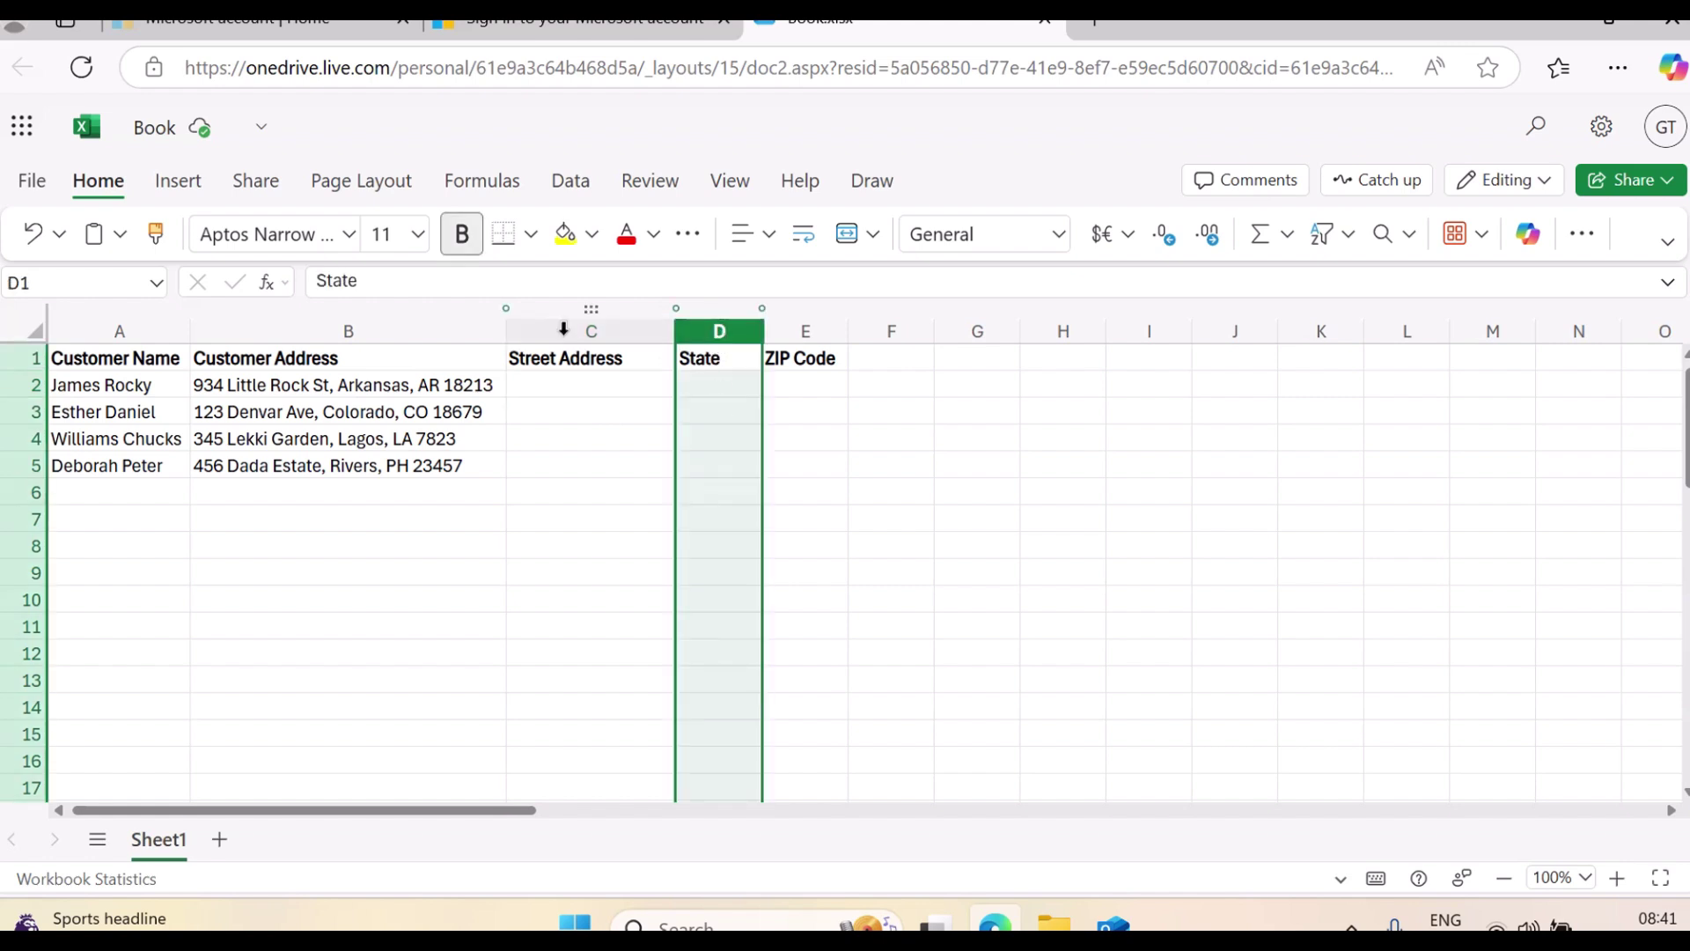
left_click(805, 331)
left_click(807, 382)
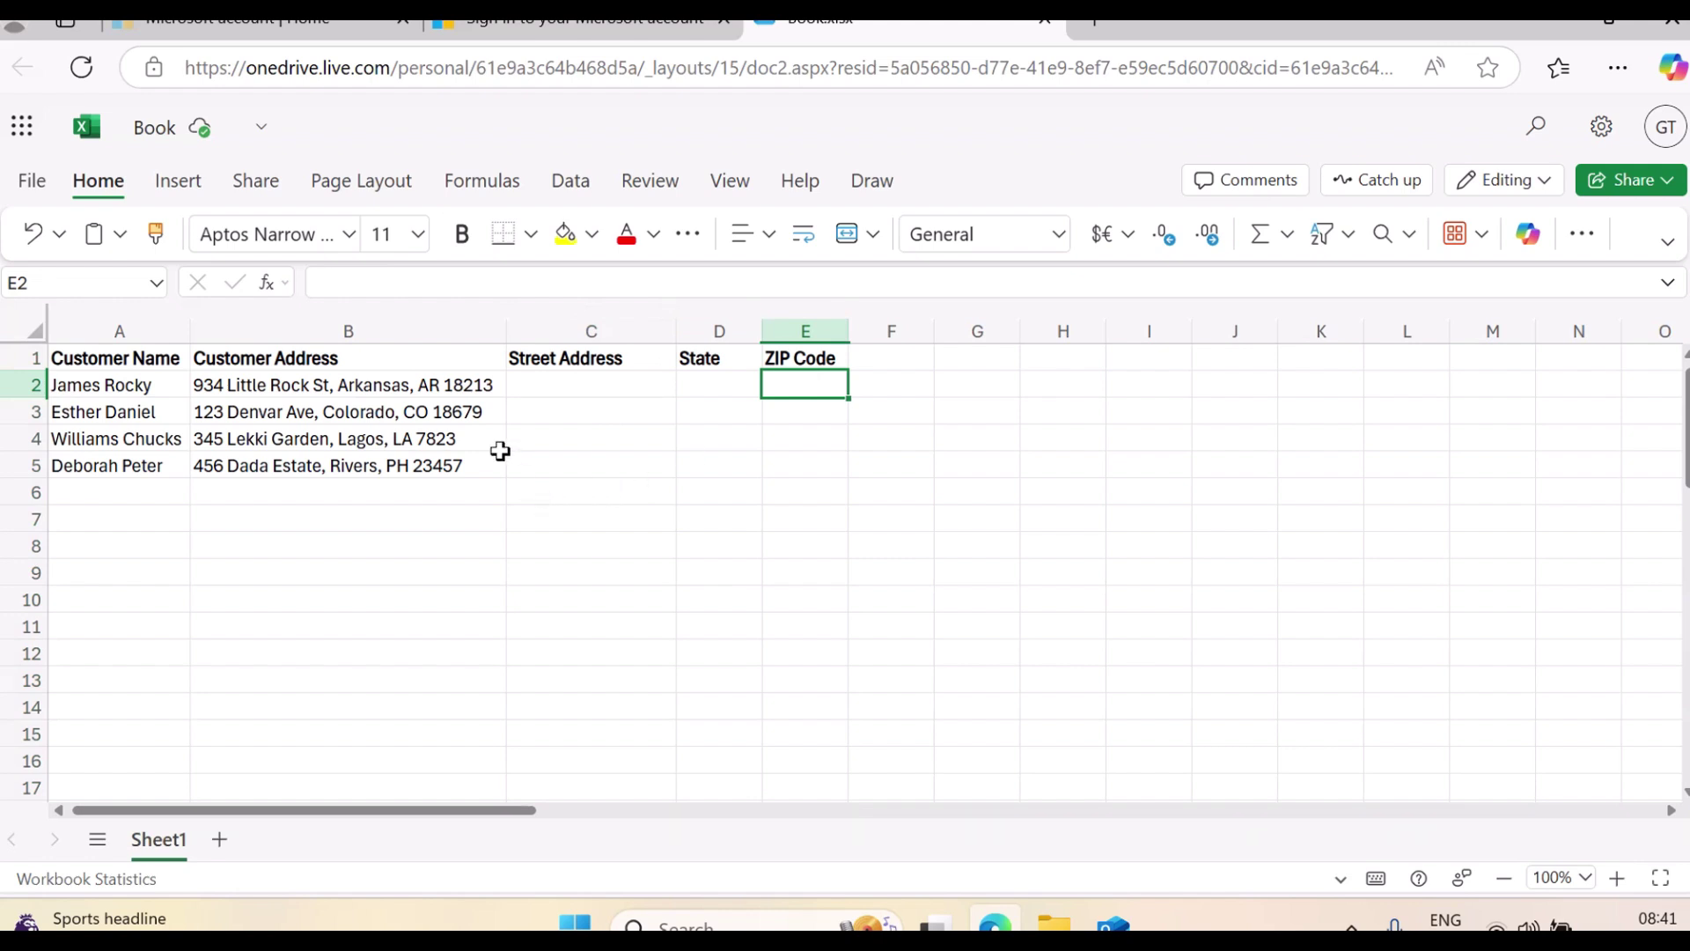
left_click(573, 386)
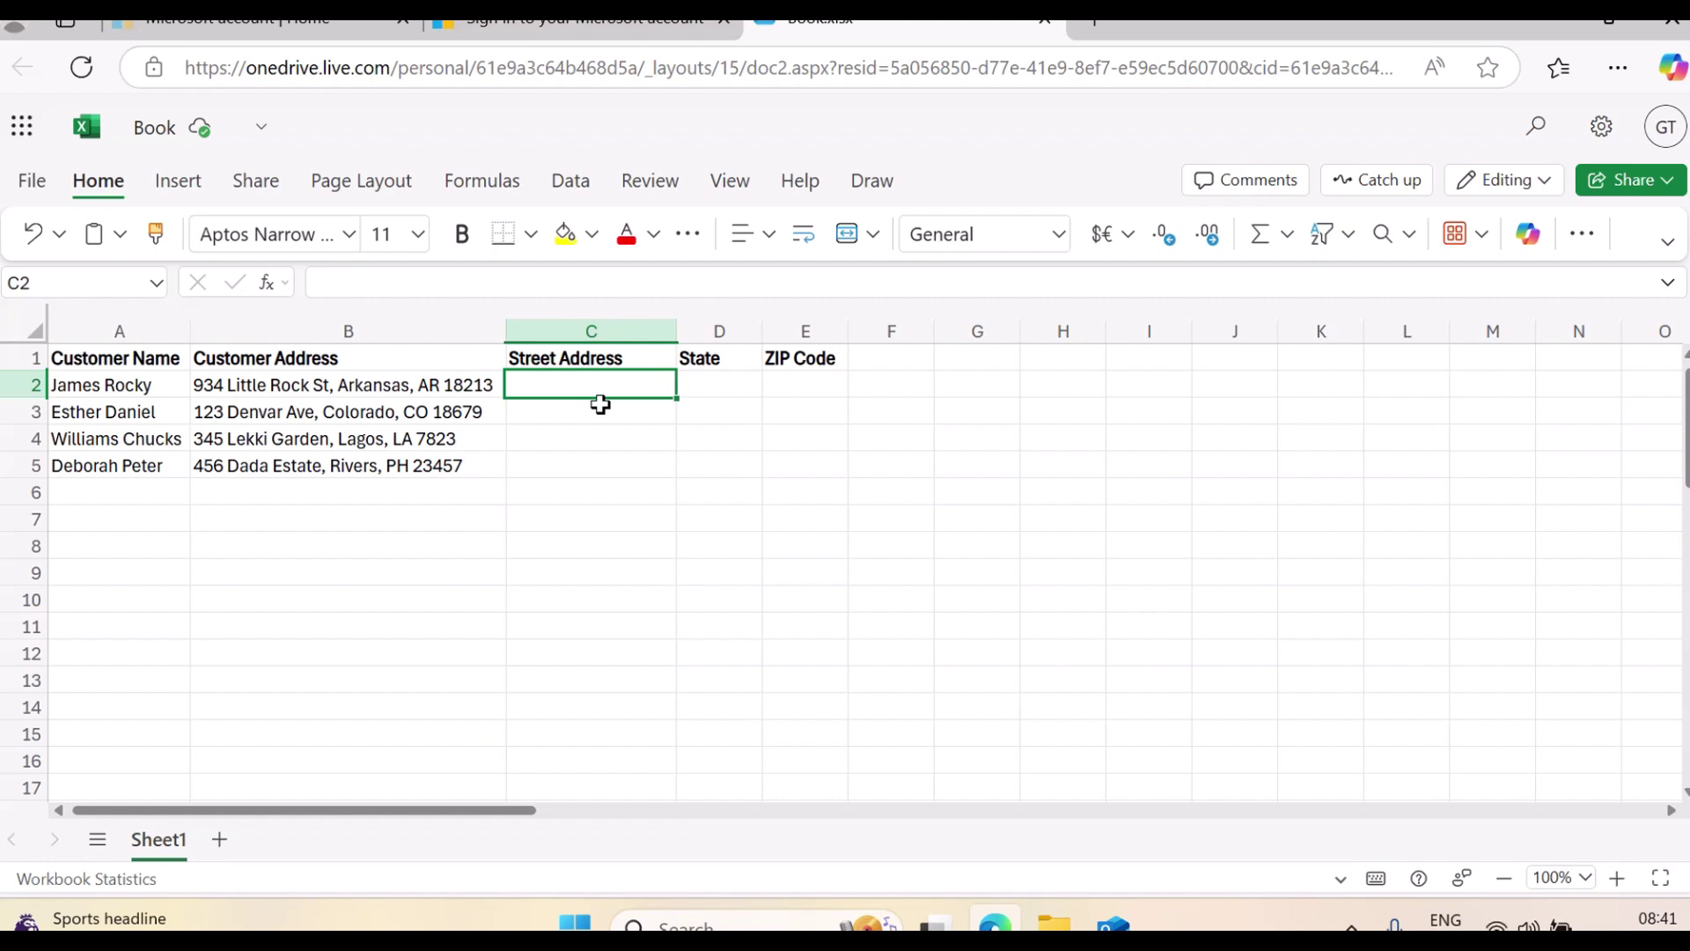
left_click(352, 386)
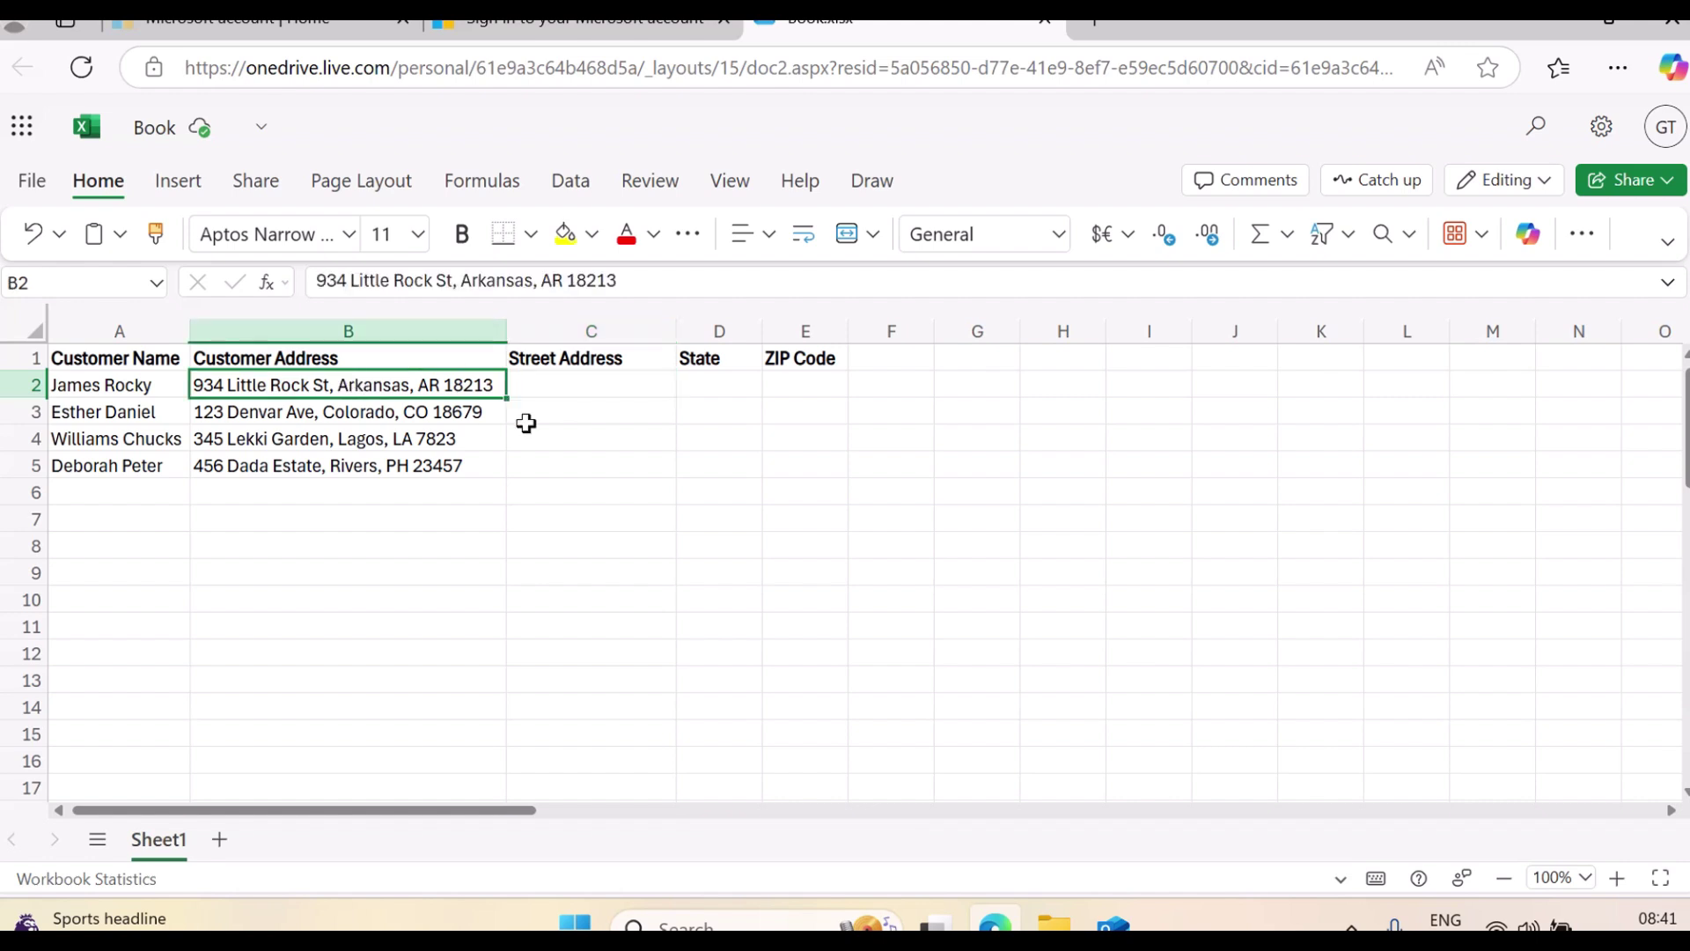
left_click(550, 382)
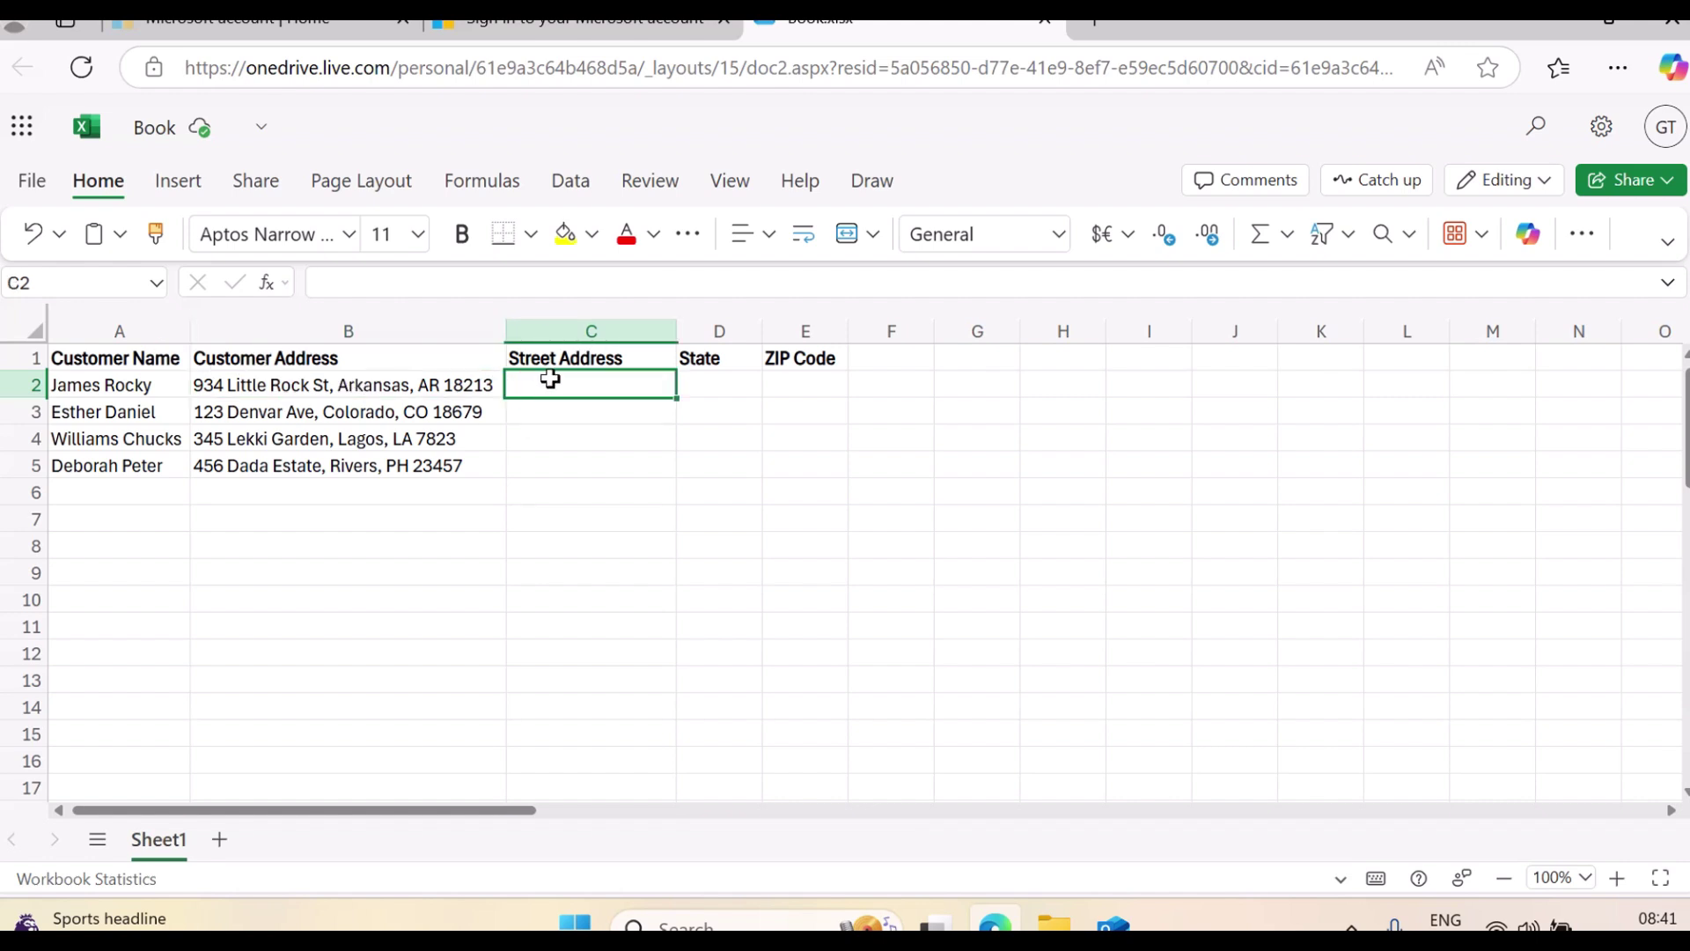
type("=")
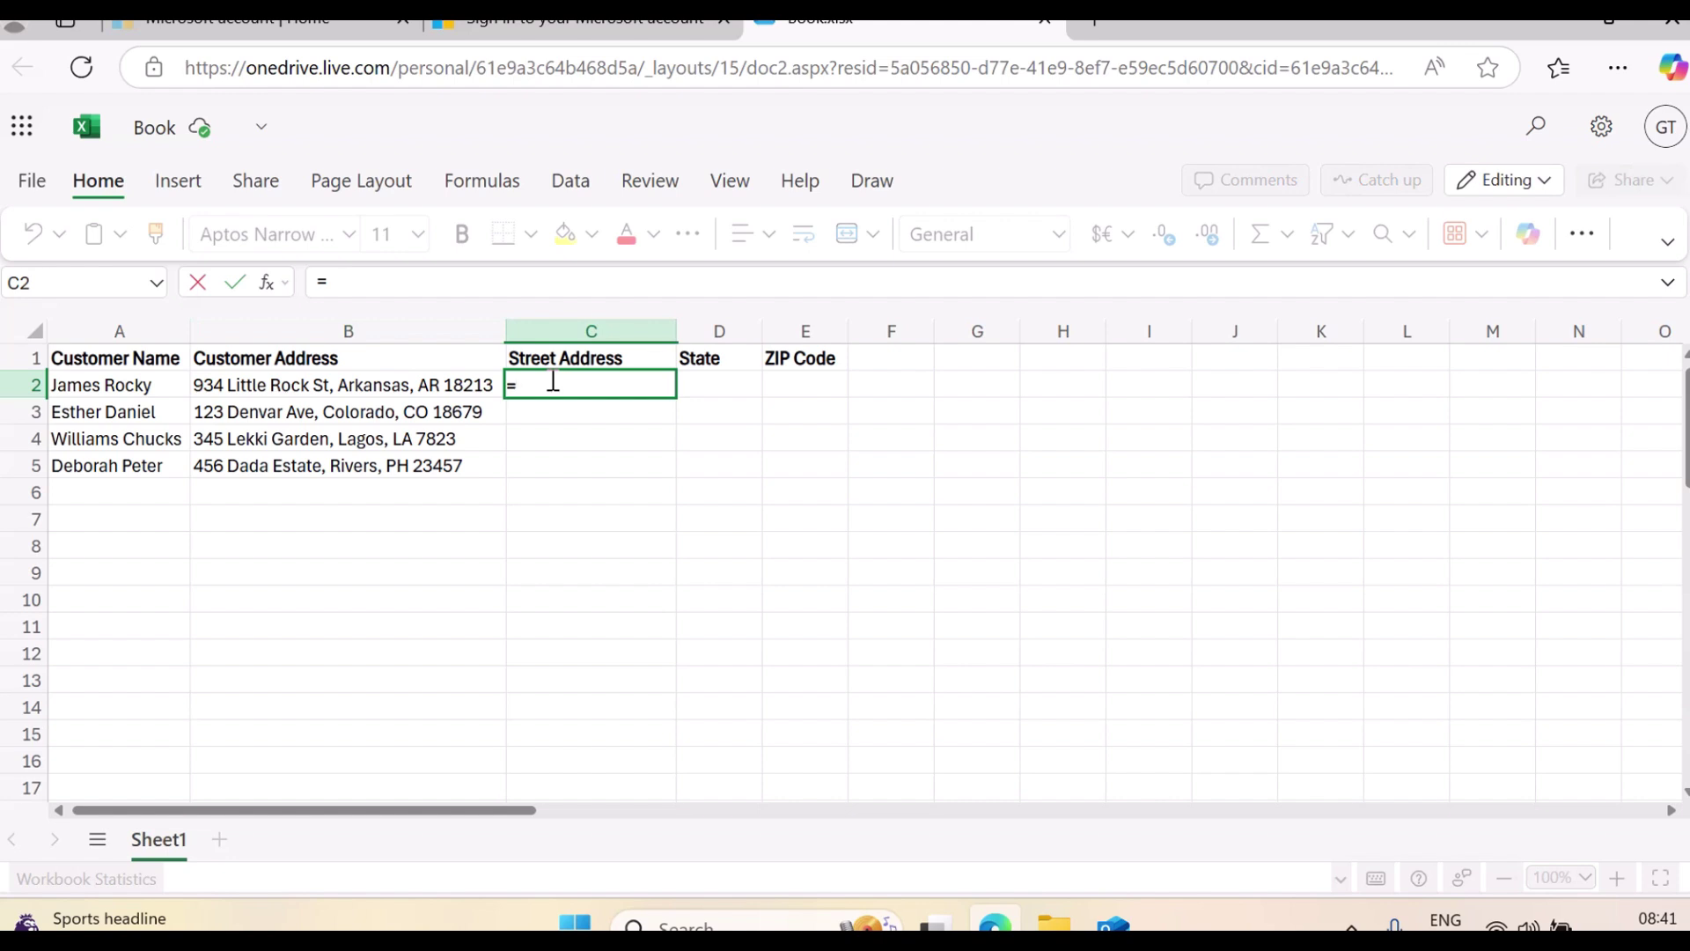
type("TEXT")
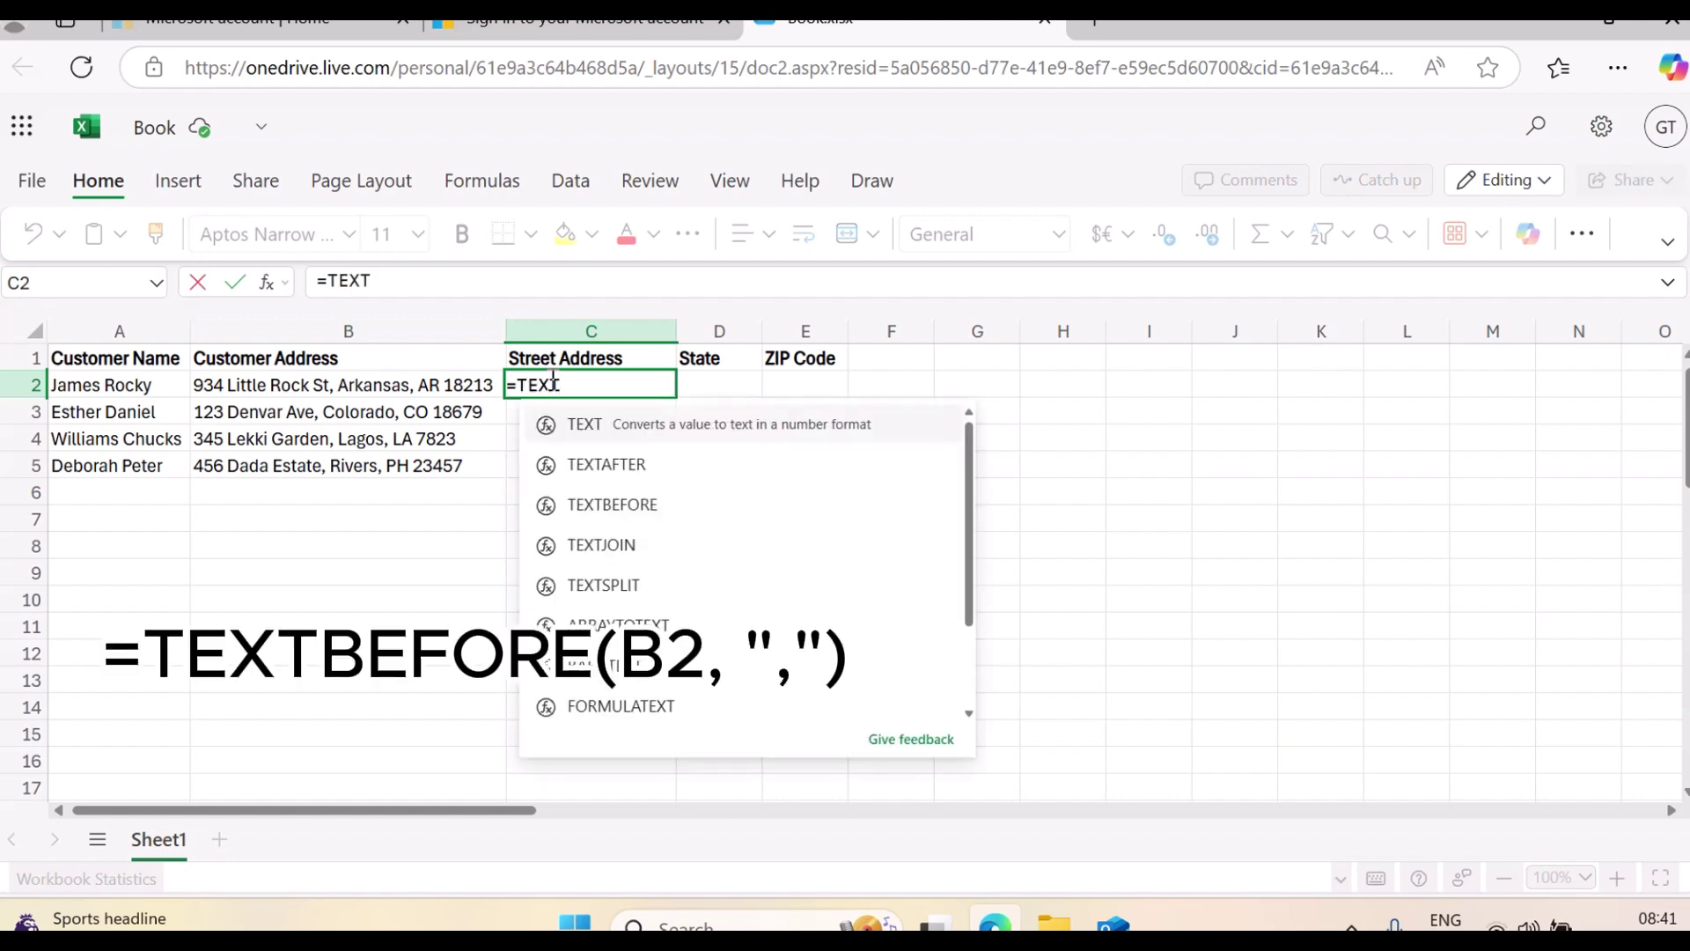
left_click(634, 505)
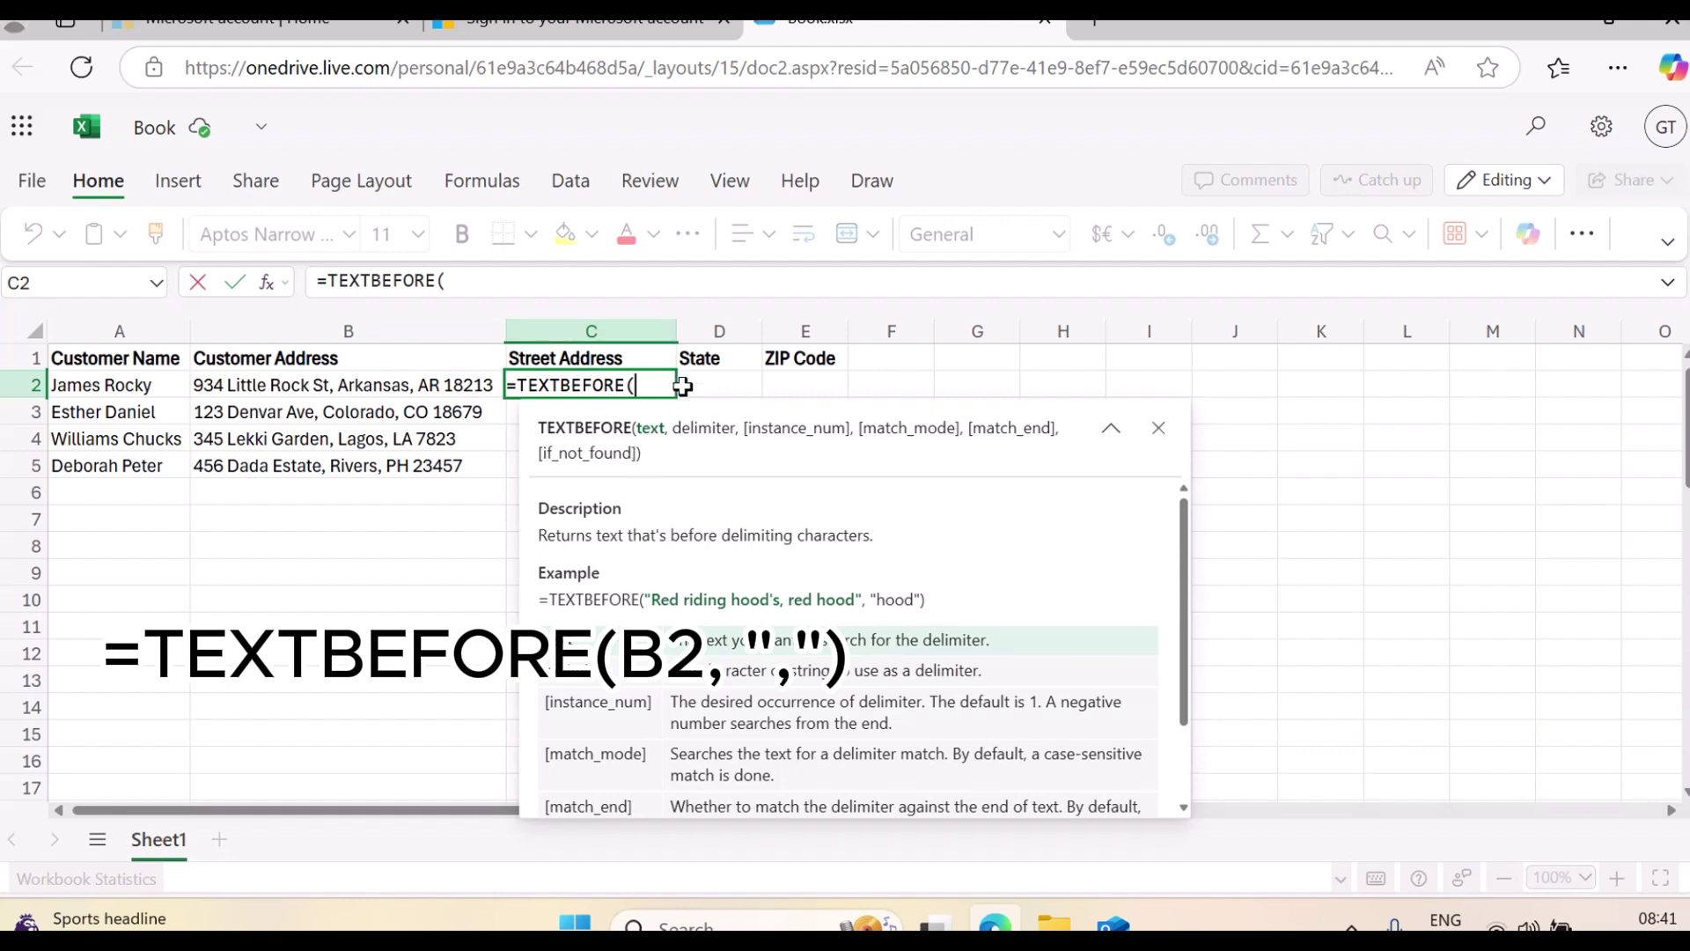
left_click(431, 386)
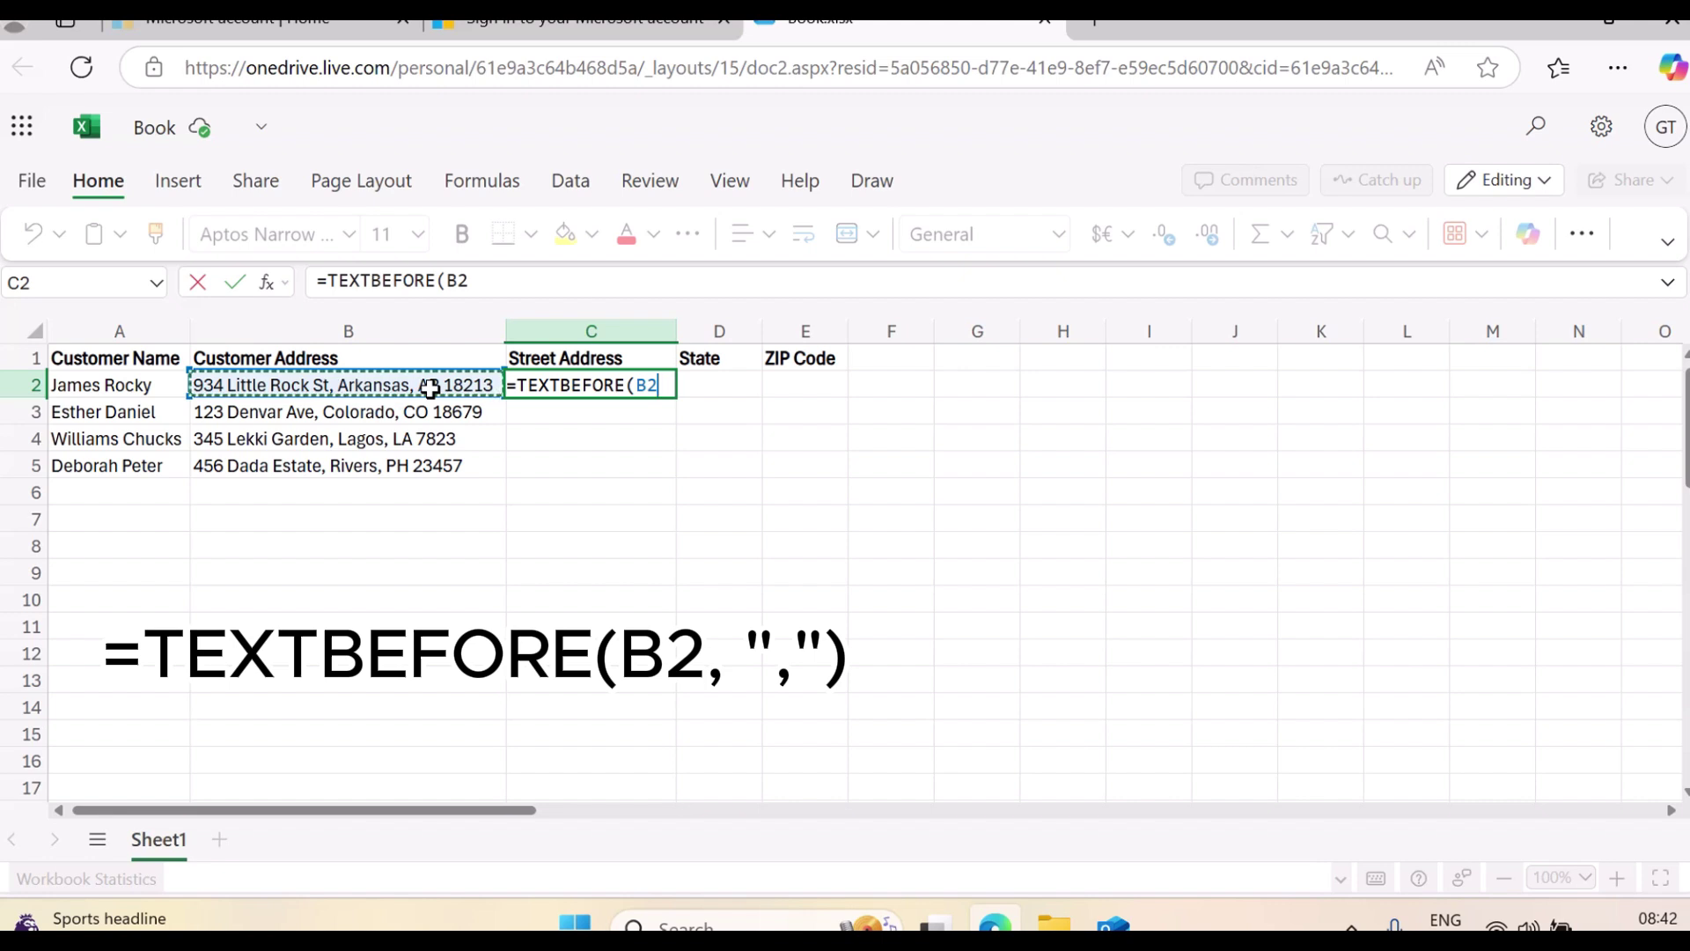
type(",")
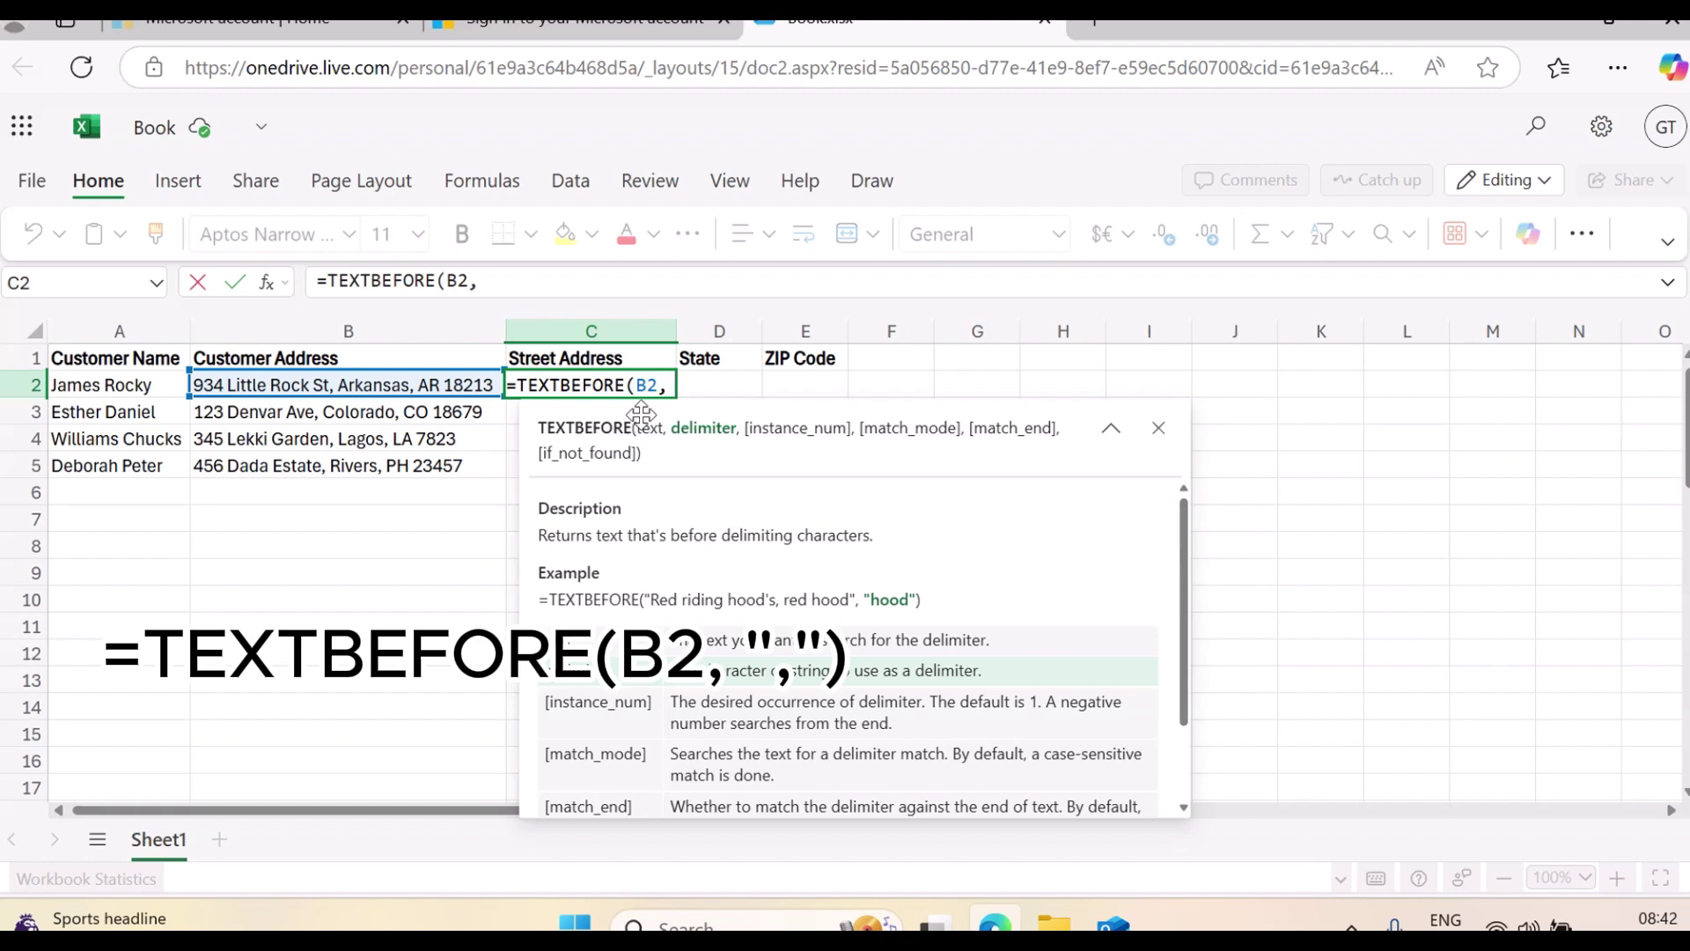
type("\"")
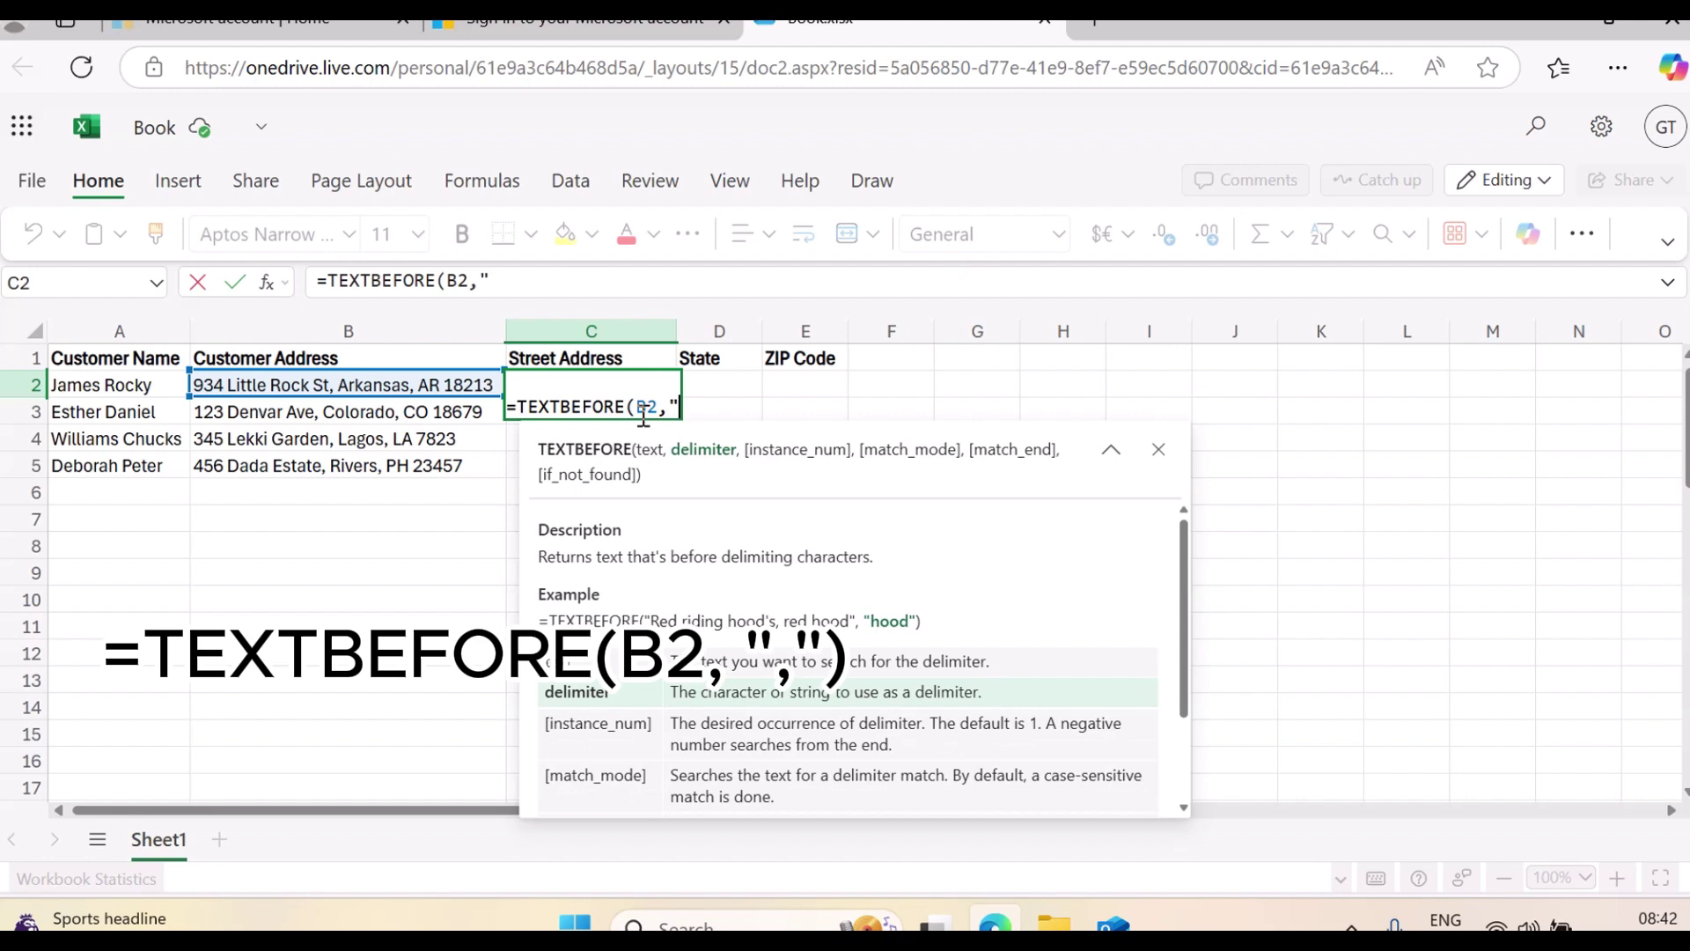
type(",")
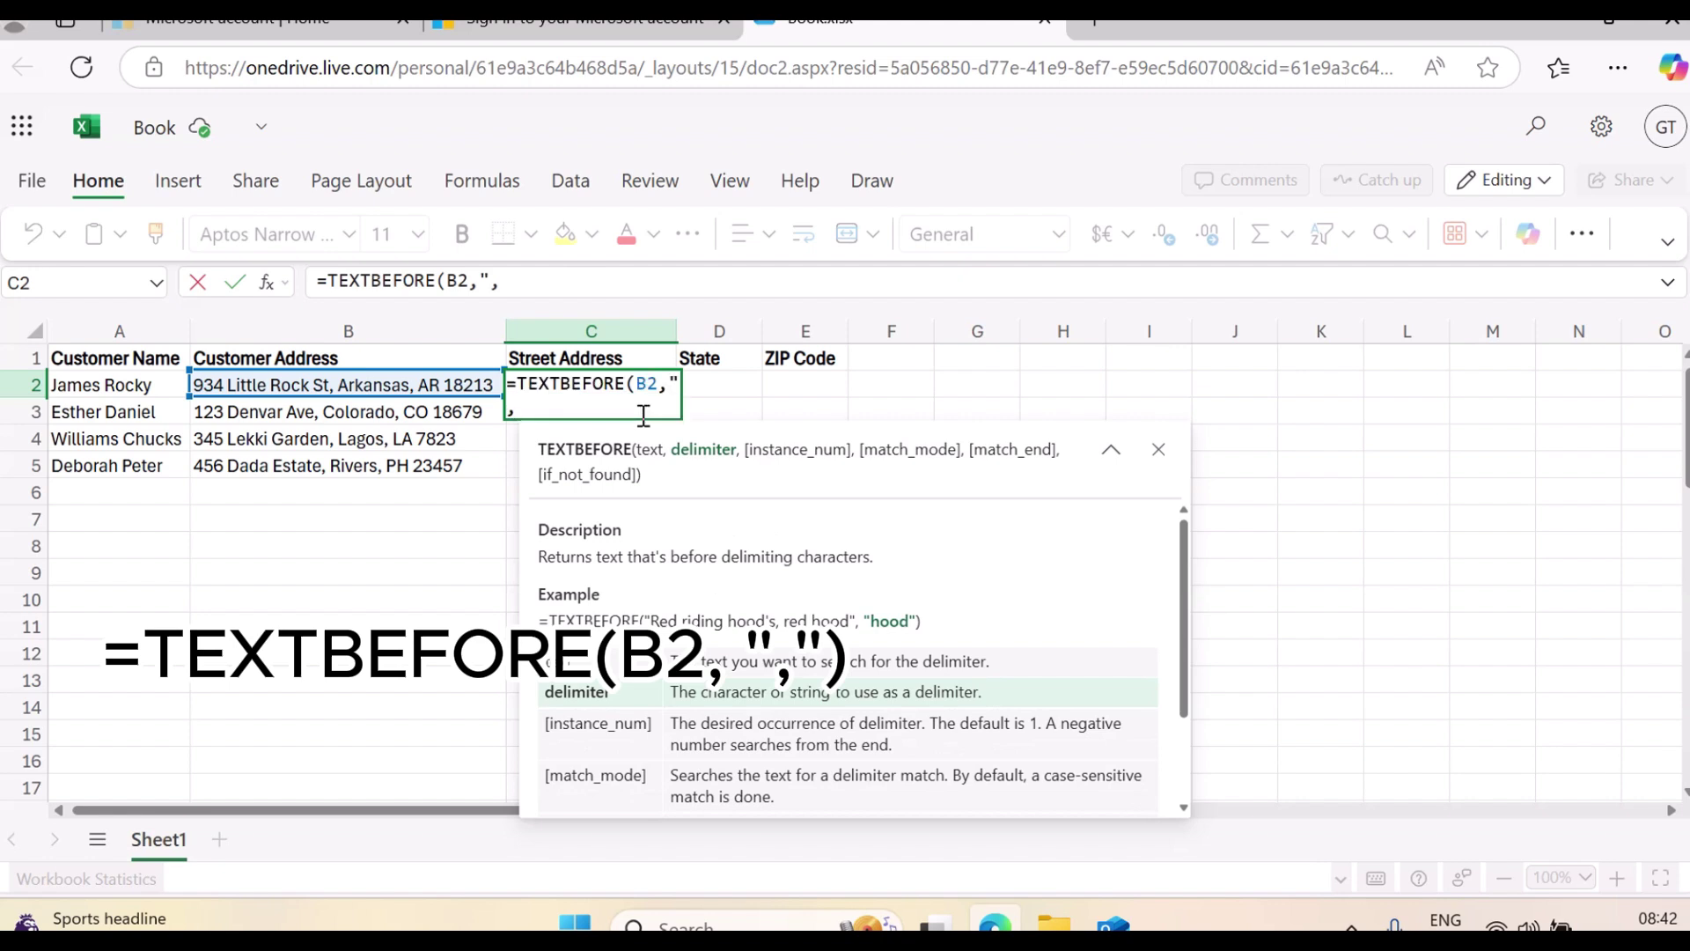
type("\")")
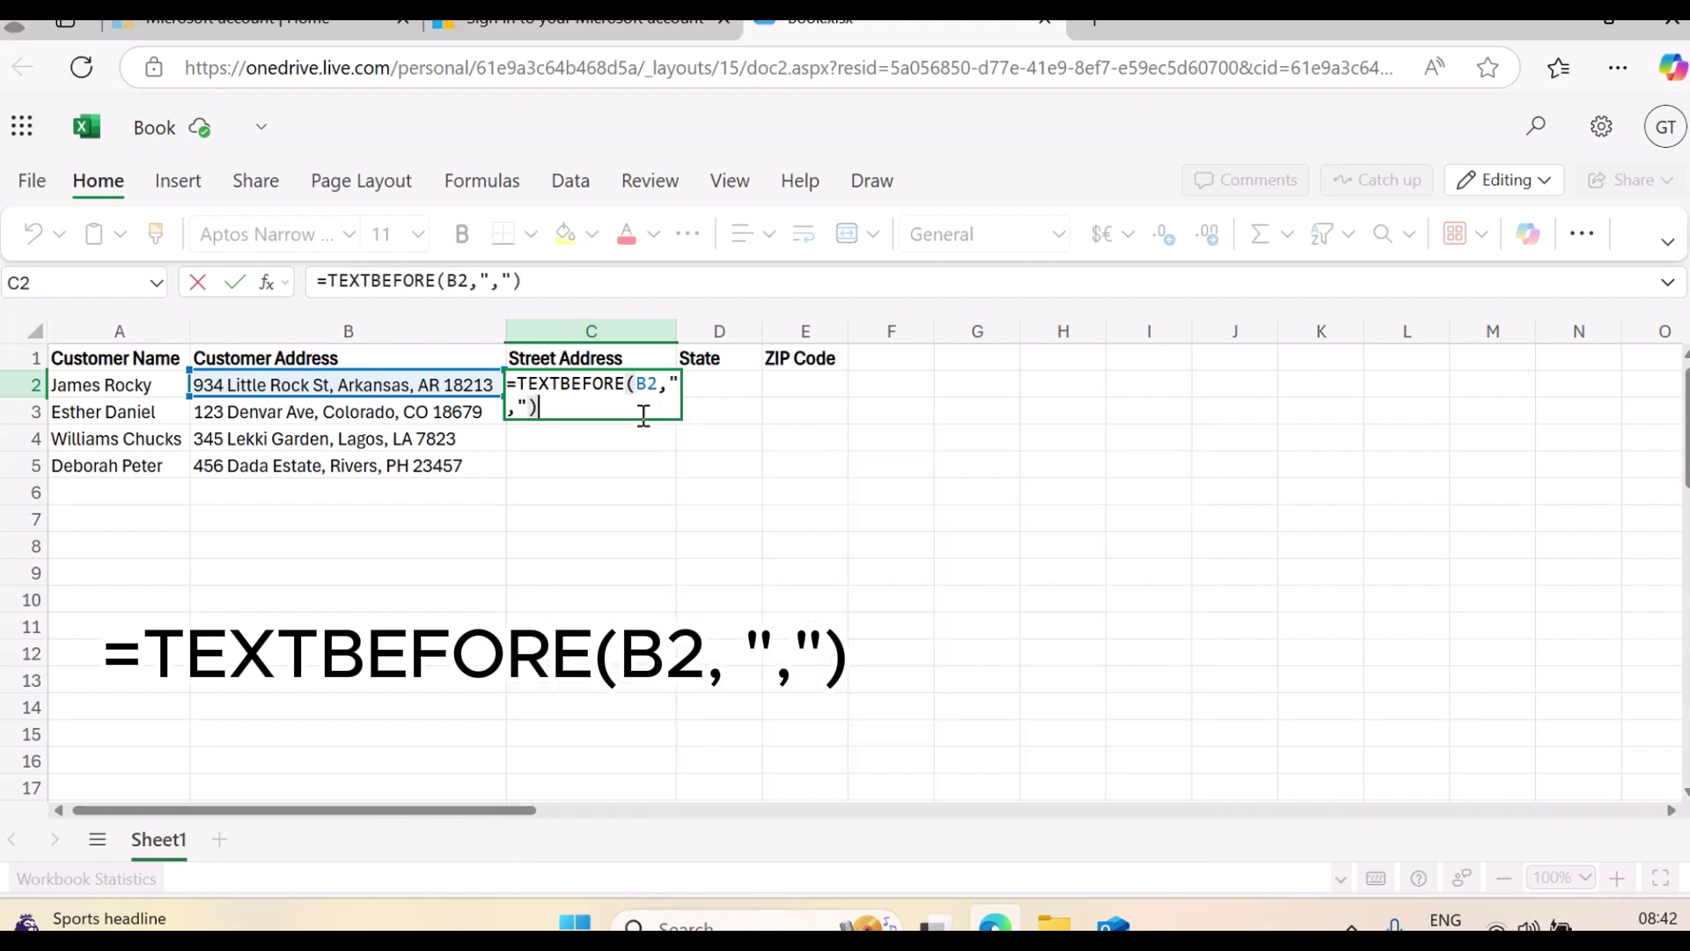
key("Return")
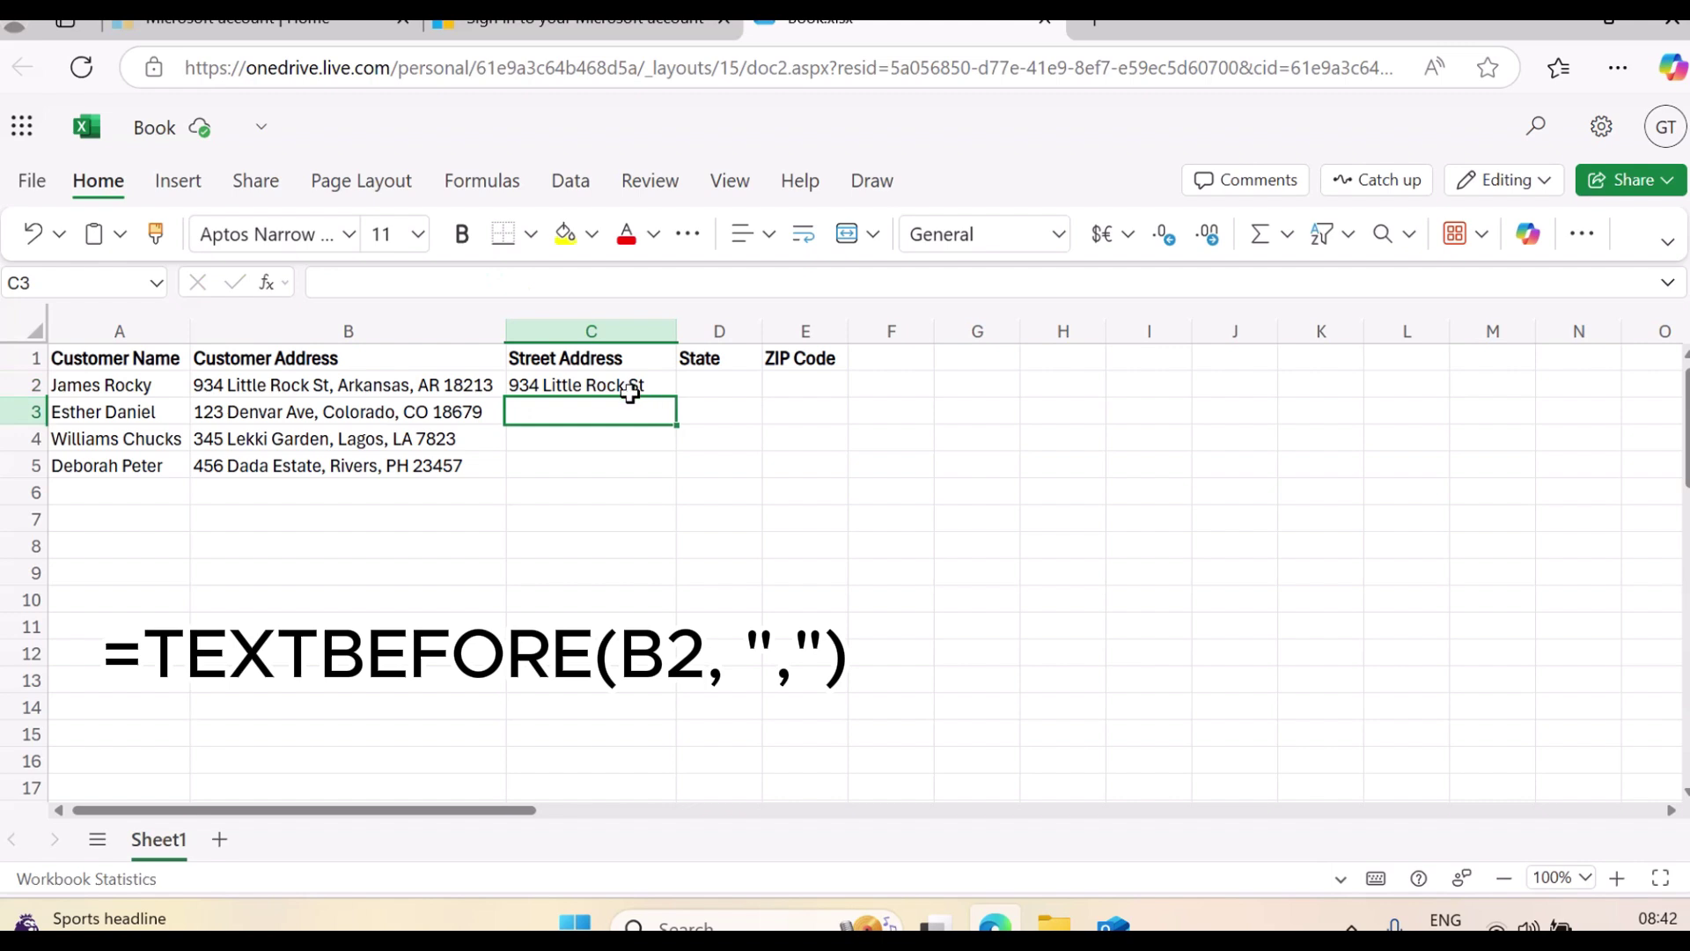
left_click(632, 385)
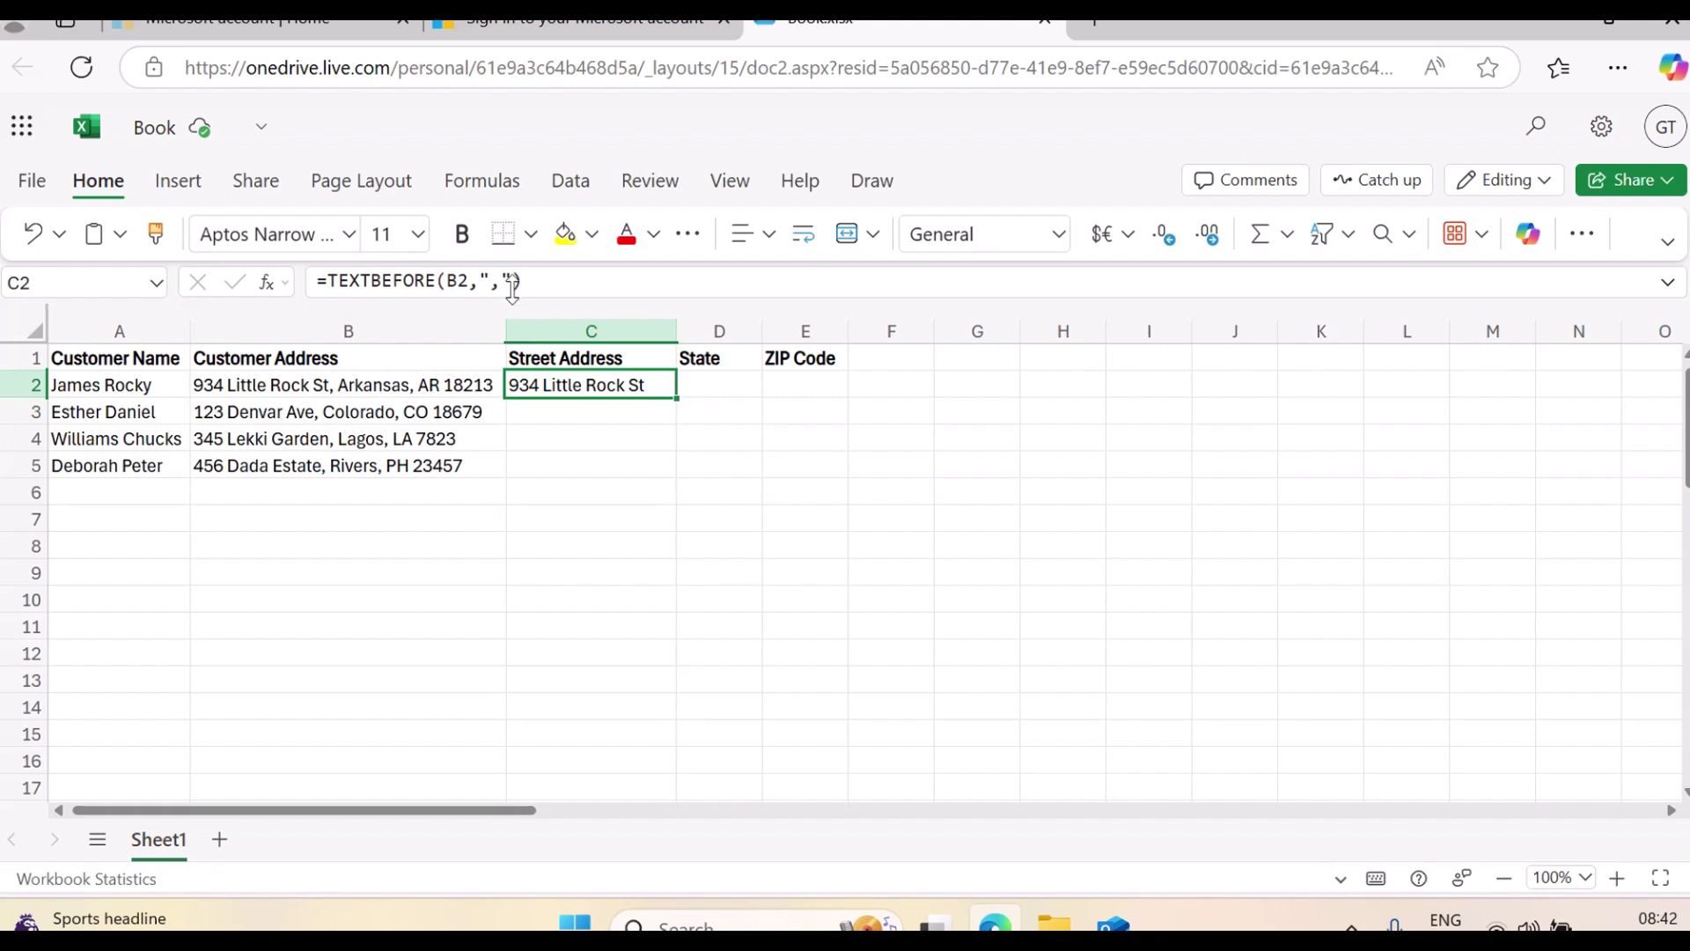
mouse_move(515, 270)
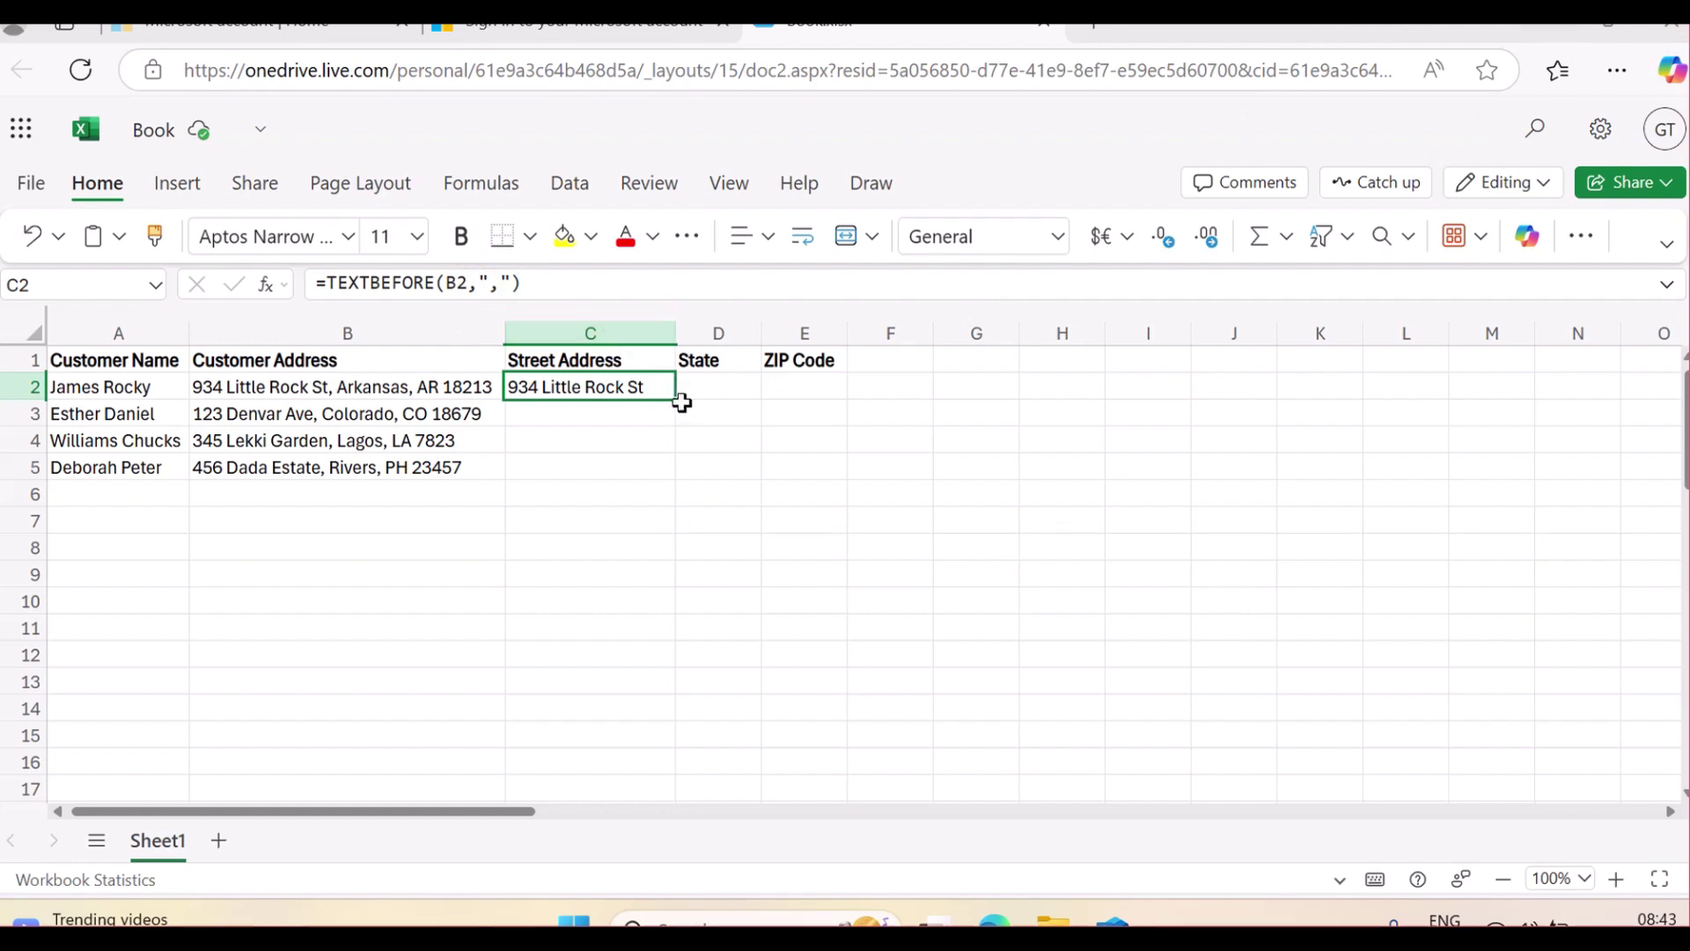
key("Down")
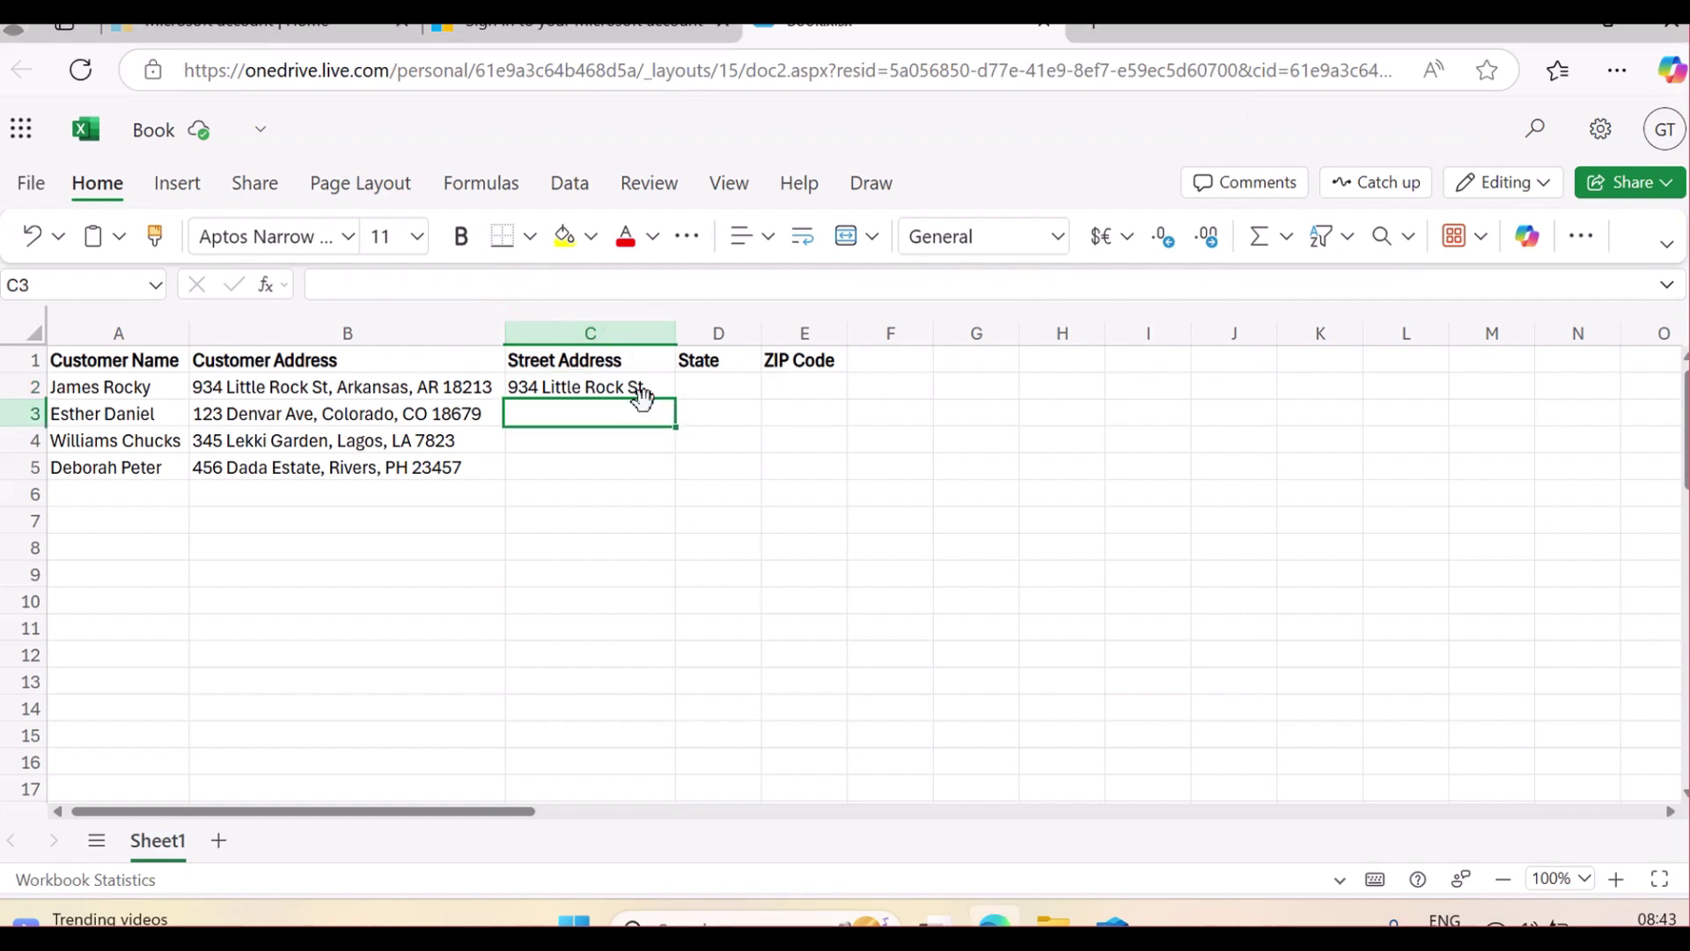
left_click(641, 387)
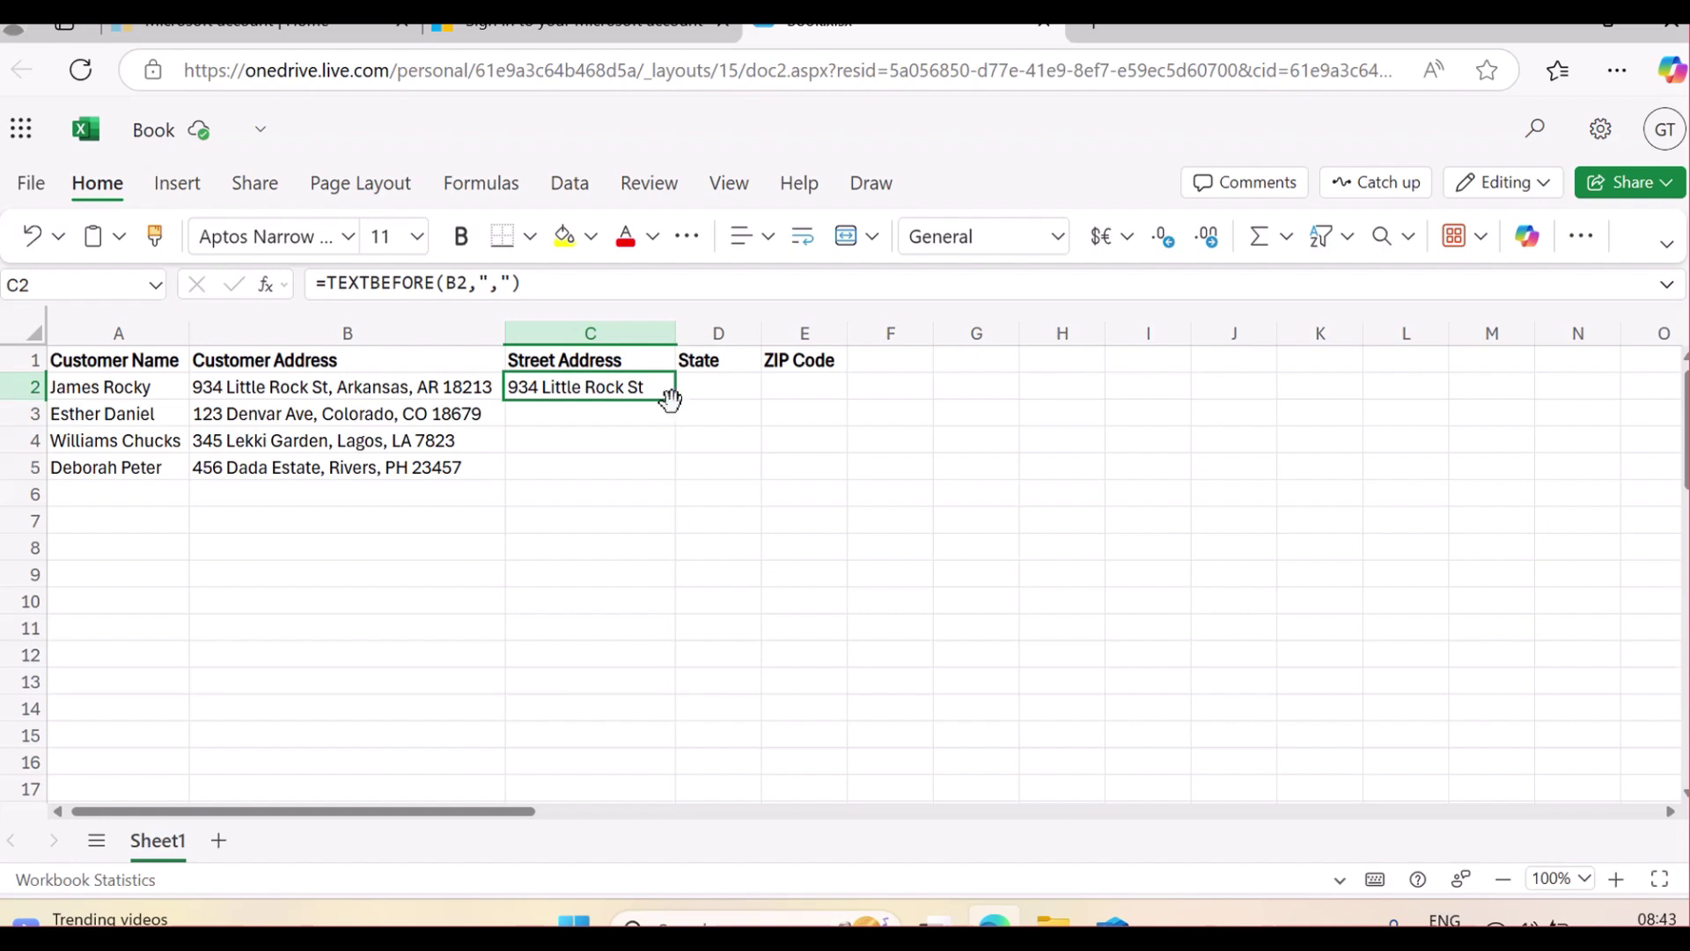
Fill the TEXTBEFORE formula from C2 down to C5, then select C2:C5
left_click_drag(673, 398, 669, 474)
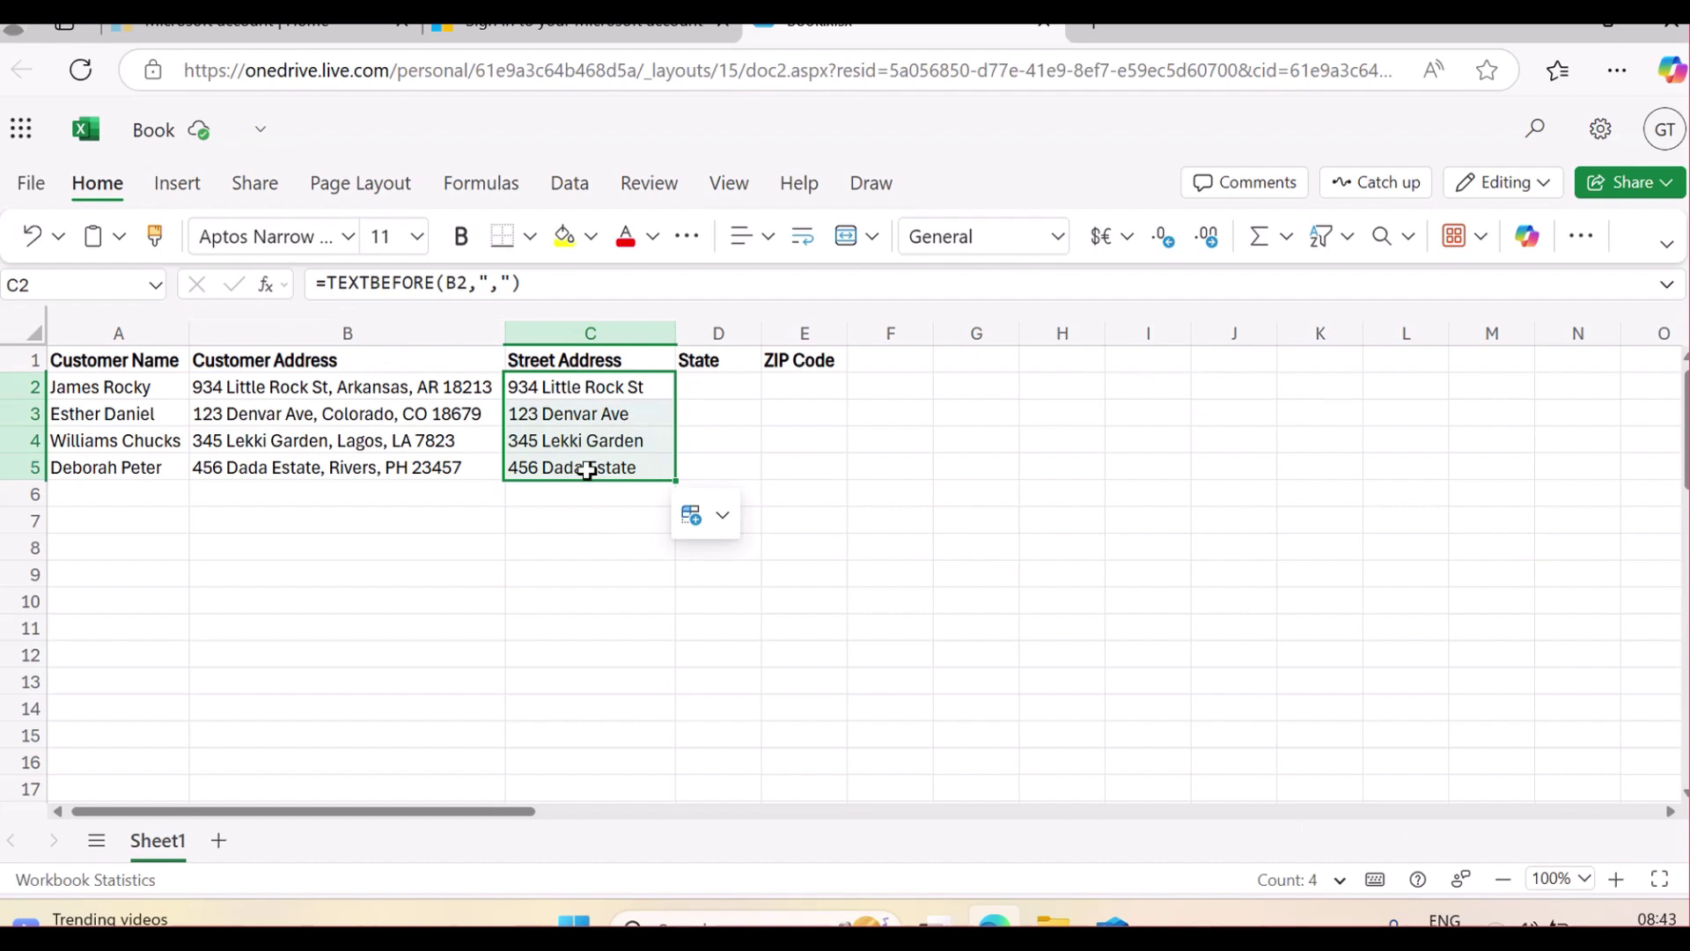
left_click(578, 396)
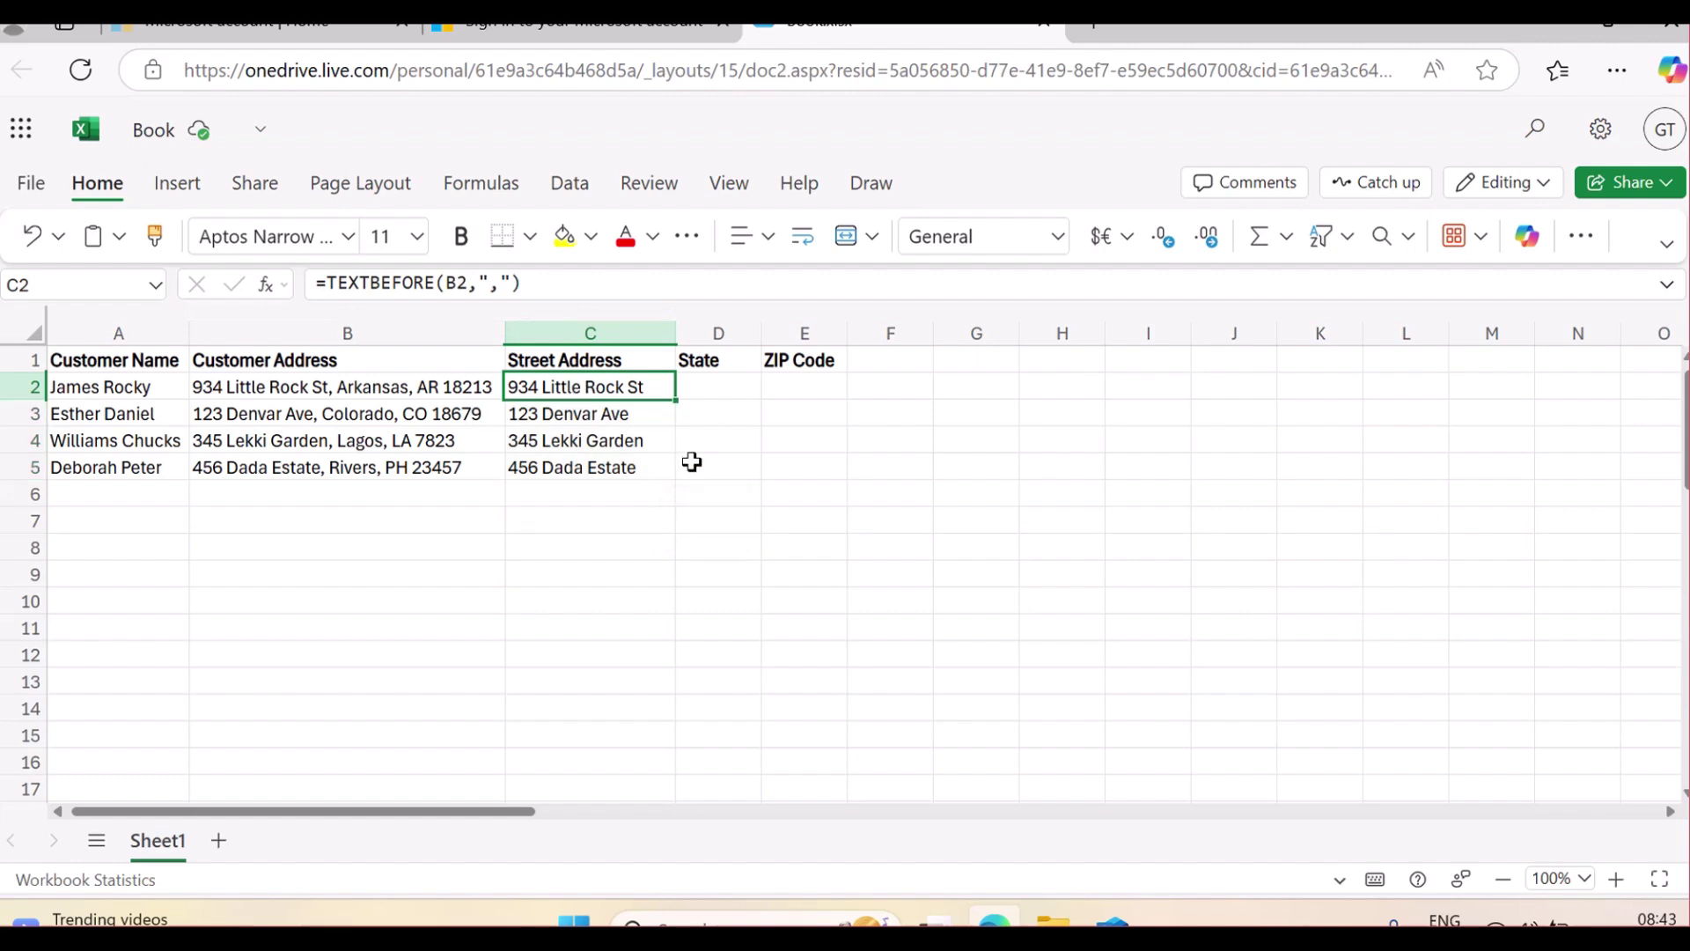
key("shift+Down")
key("shift+Down")
key("shift+Down")
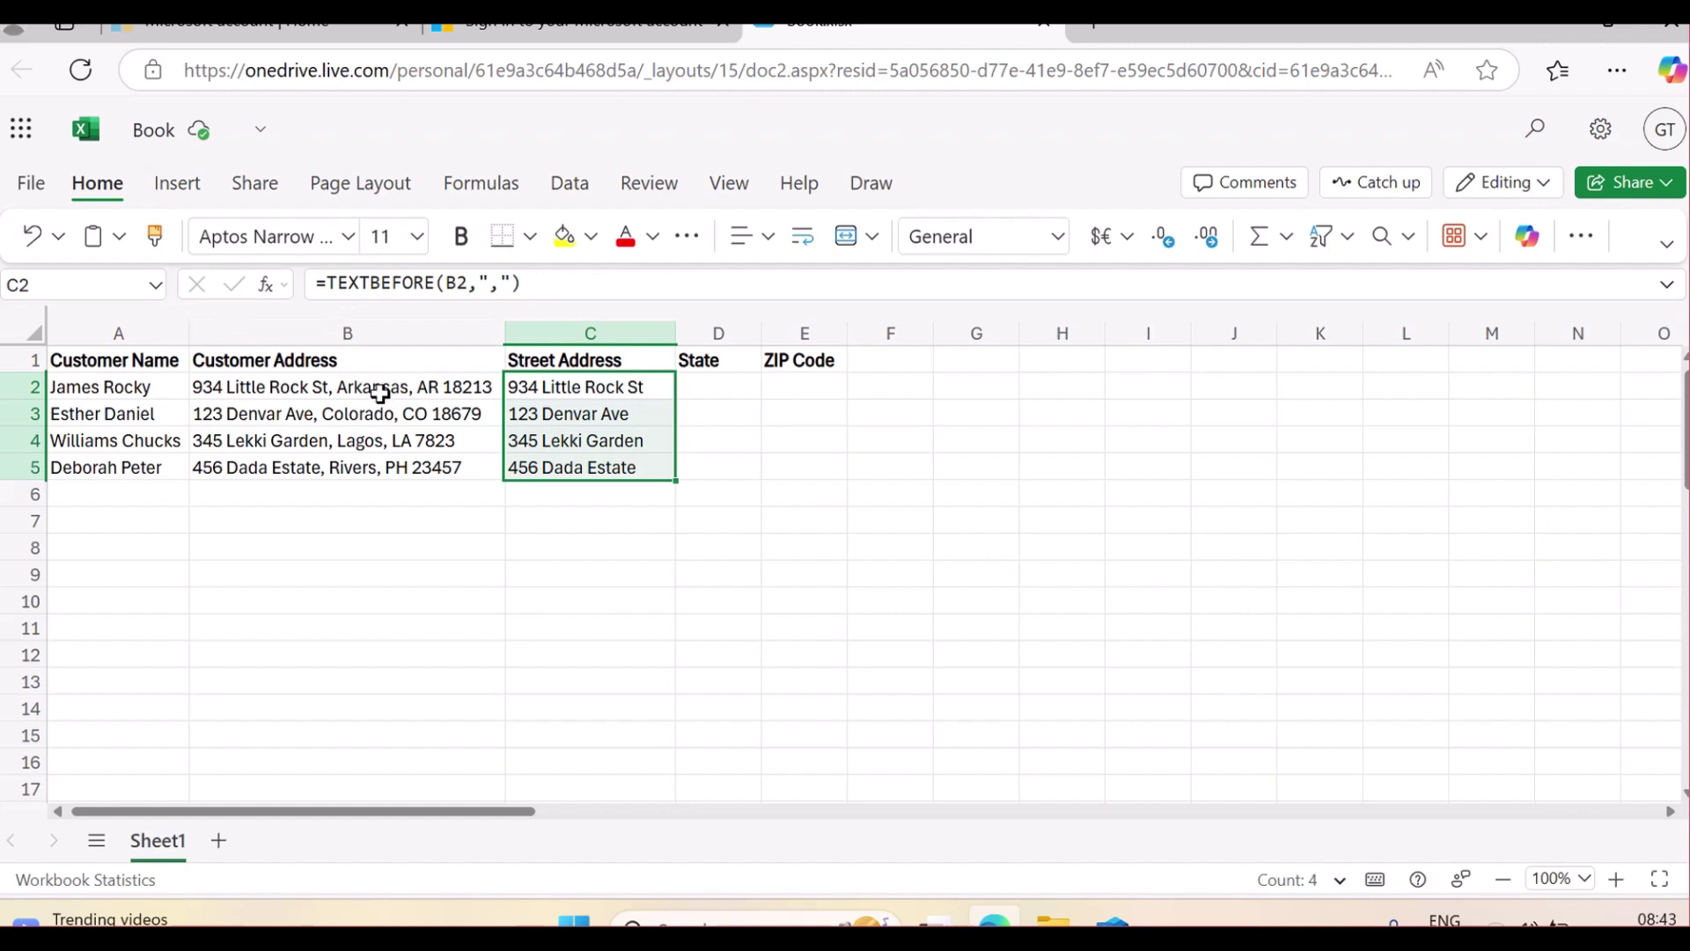
key("Delete")
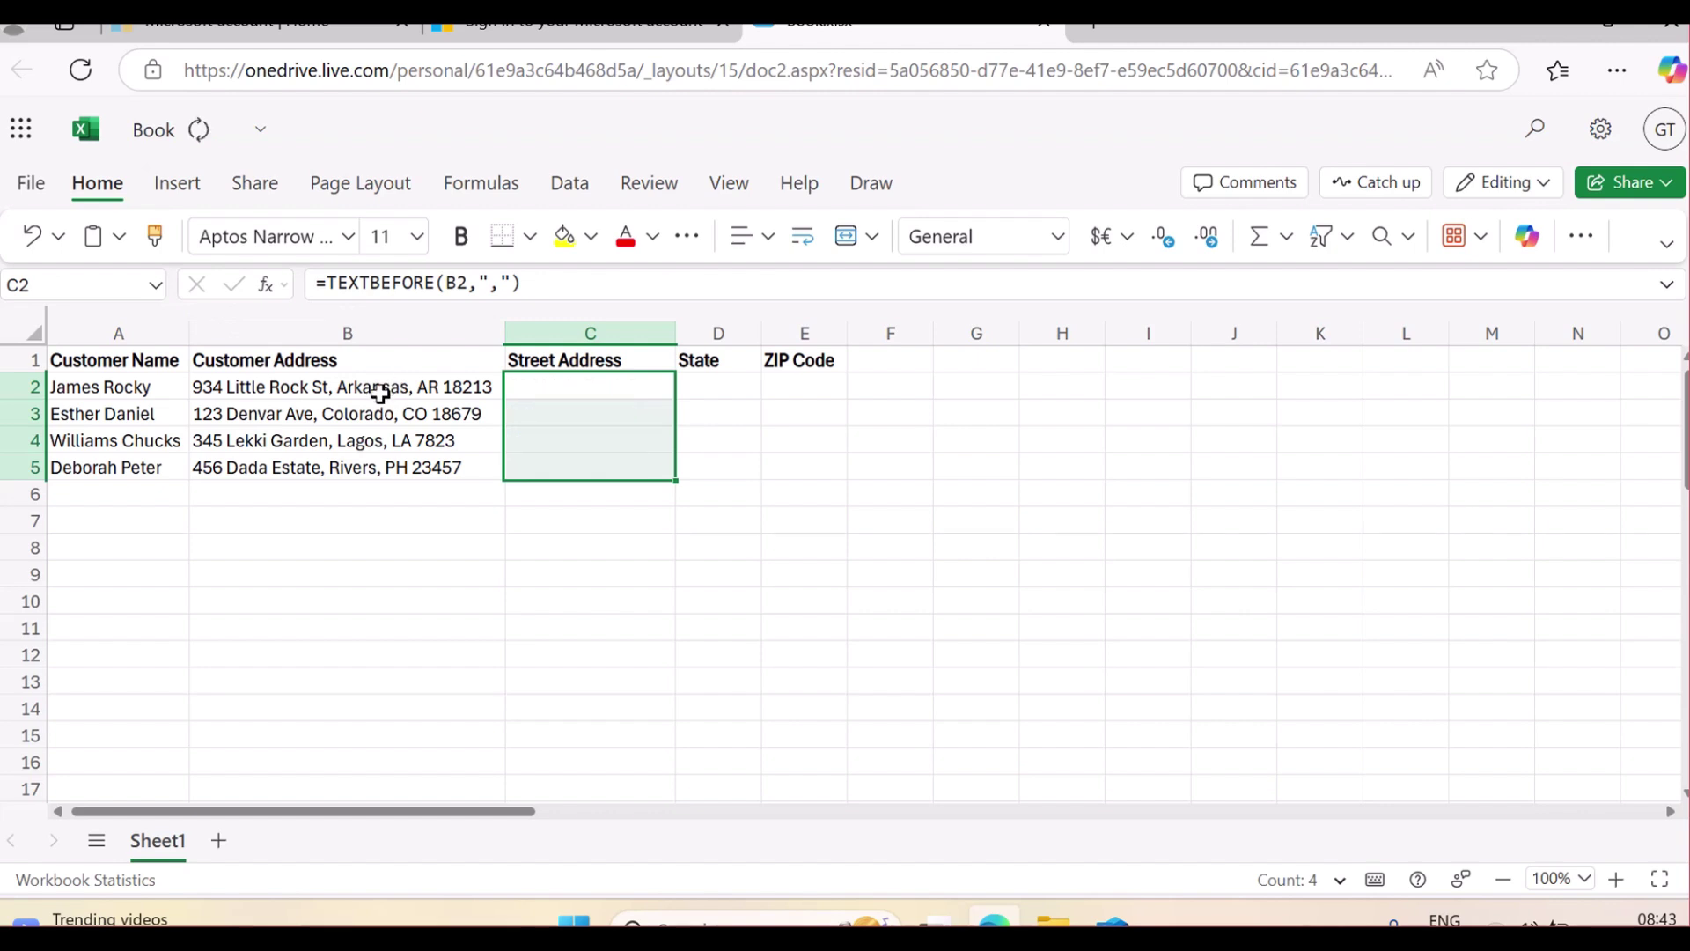
left_click(540, 383)
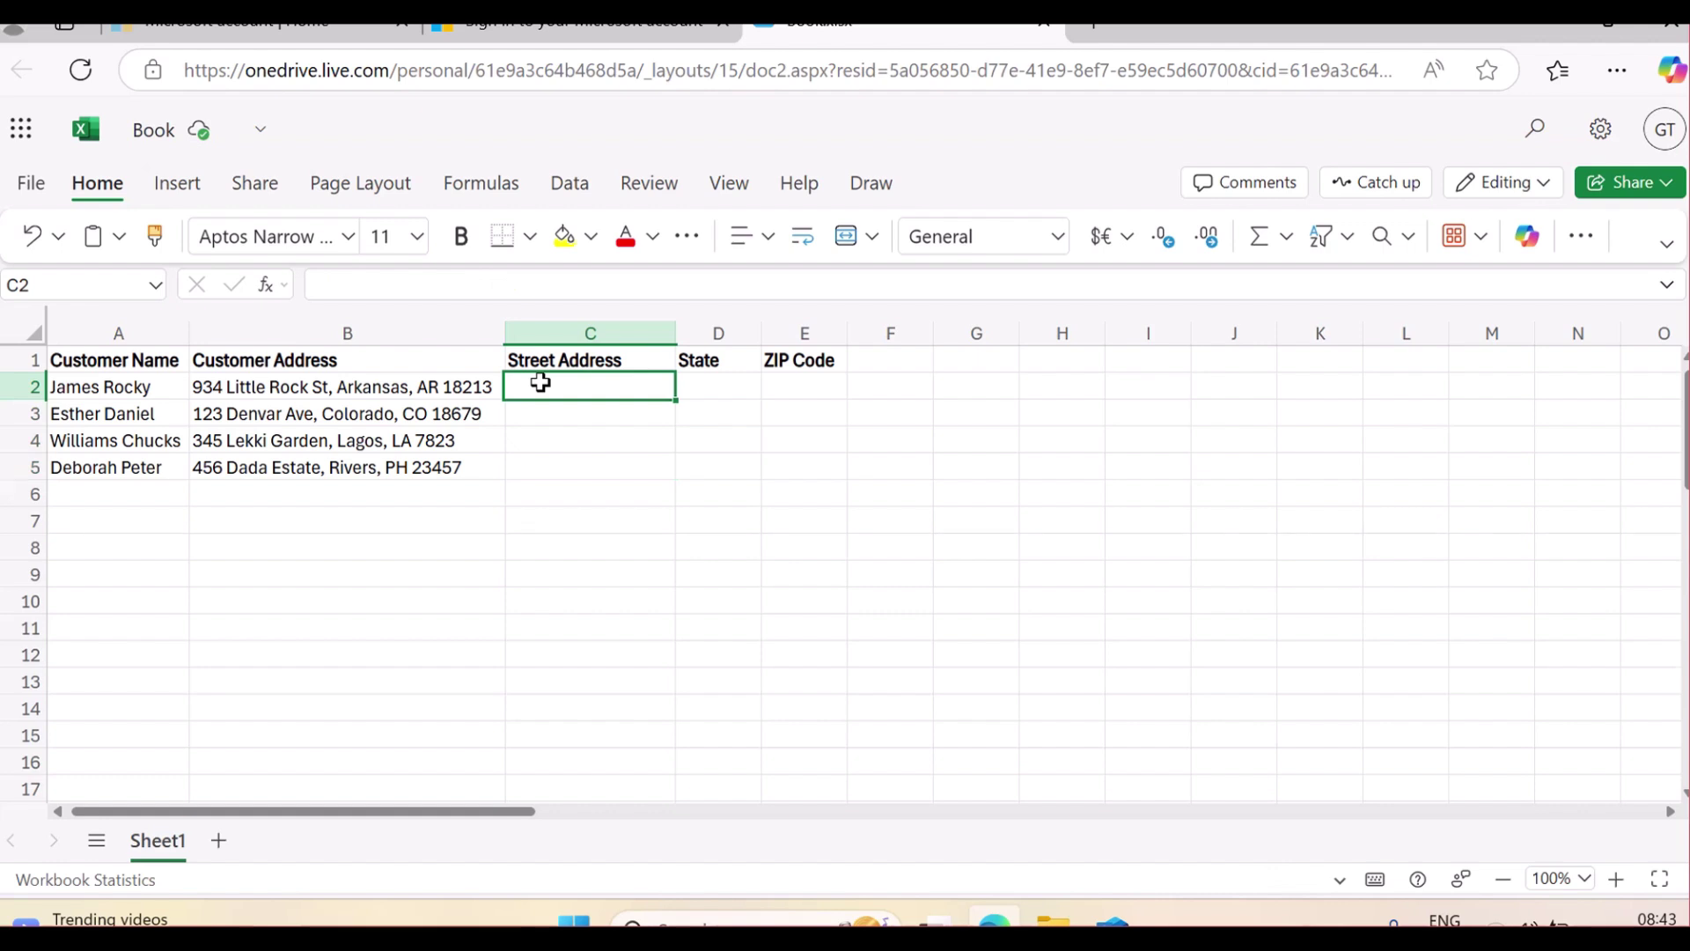
type("=")
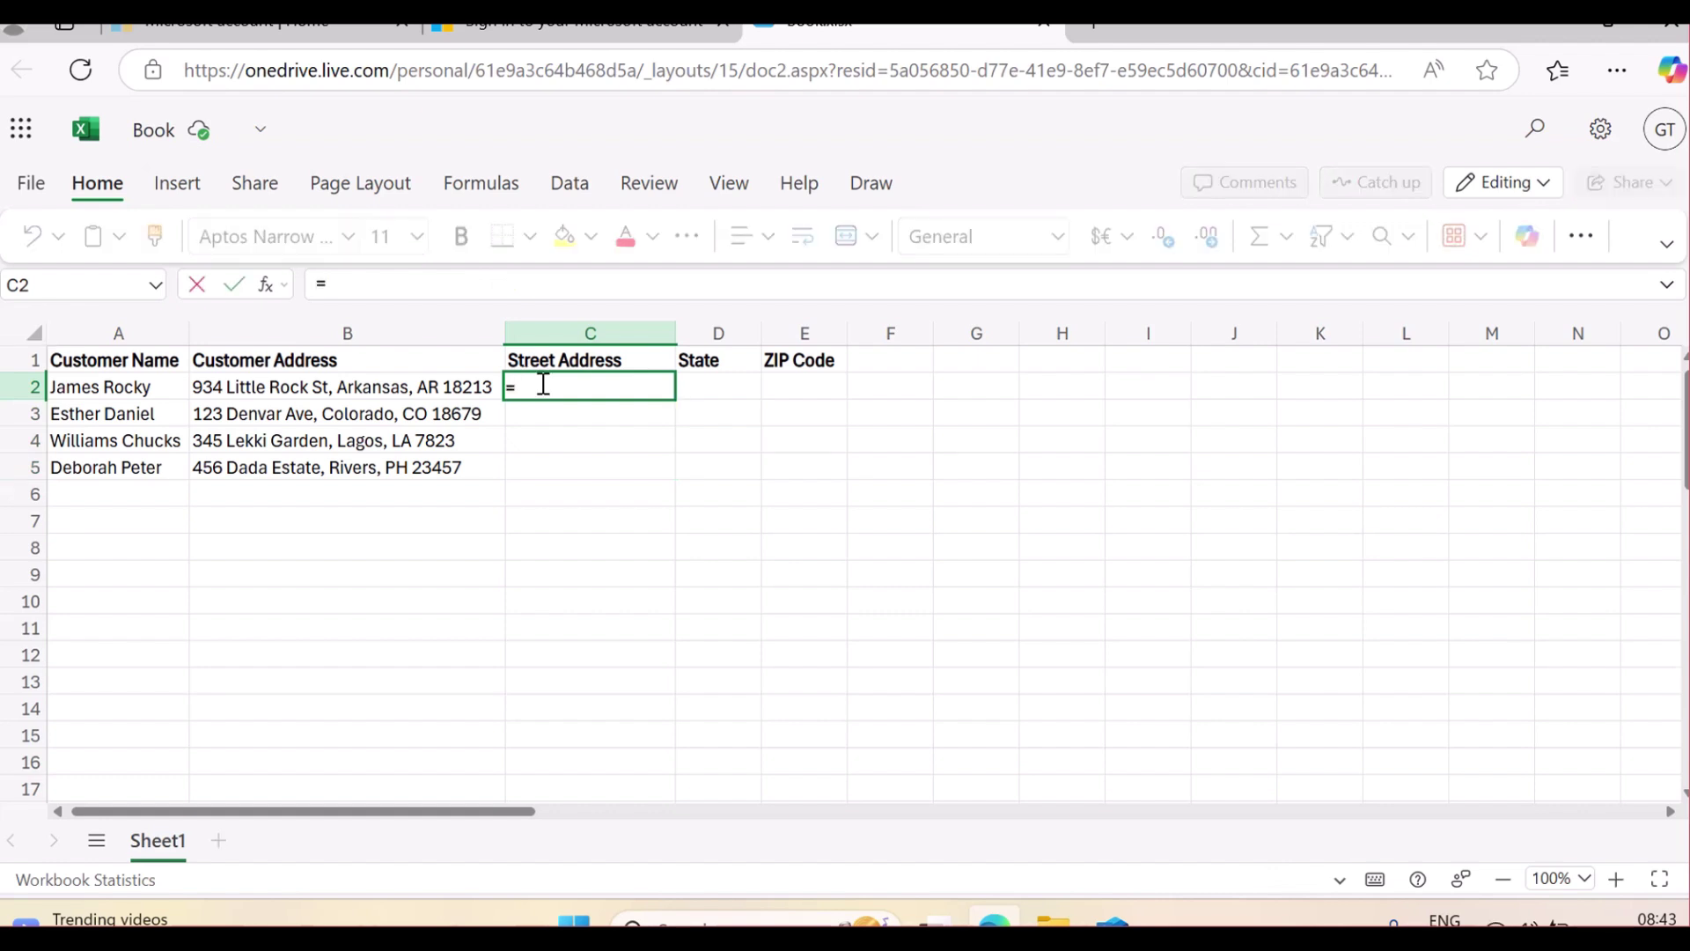
type("TEXT")
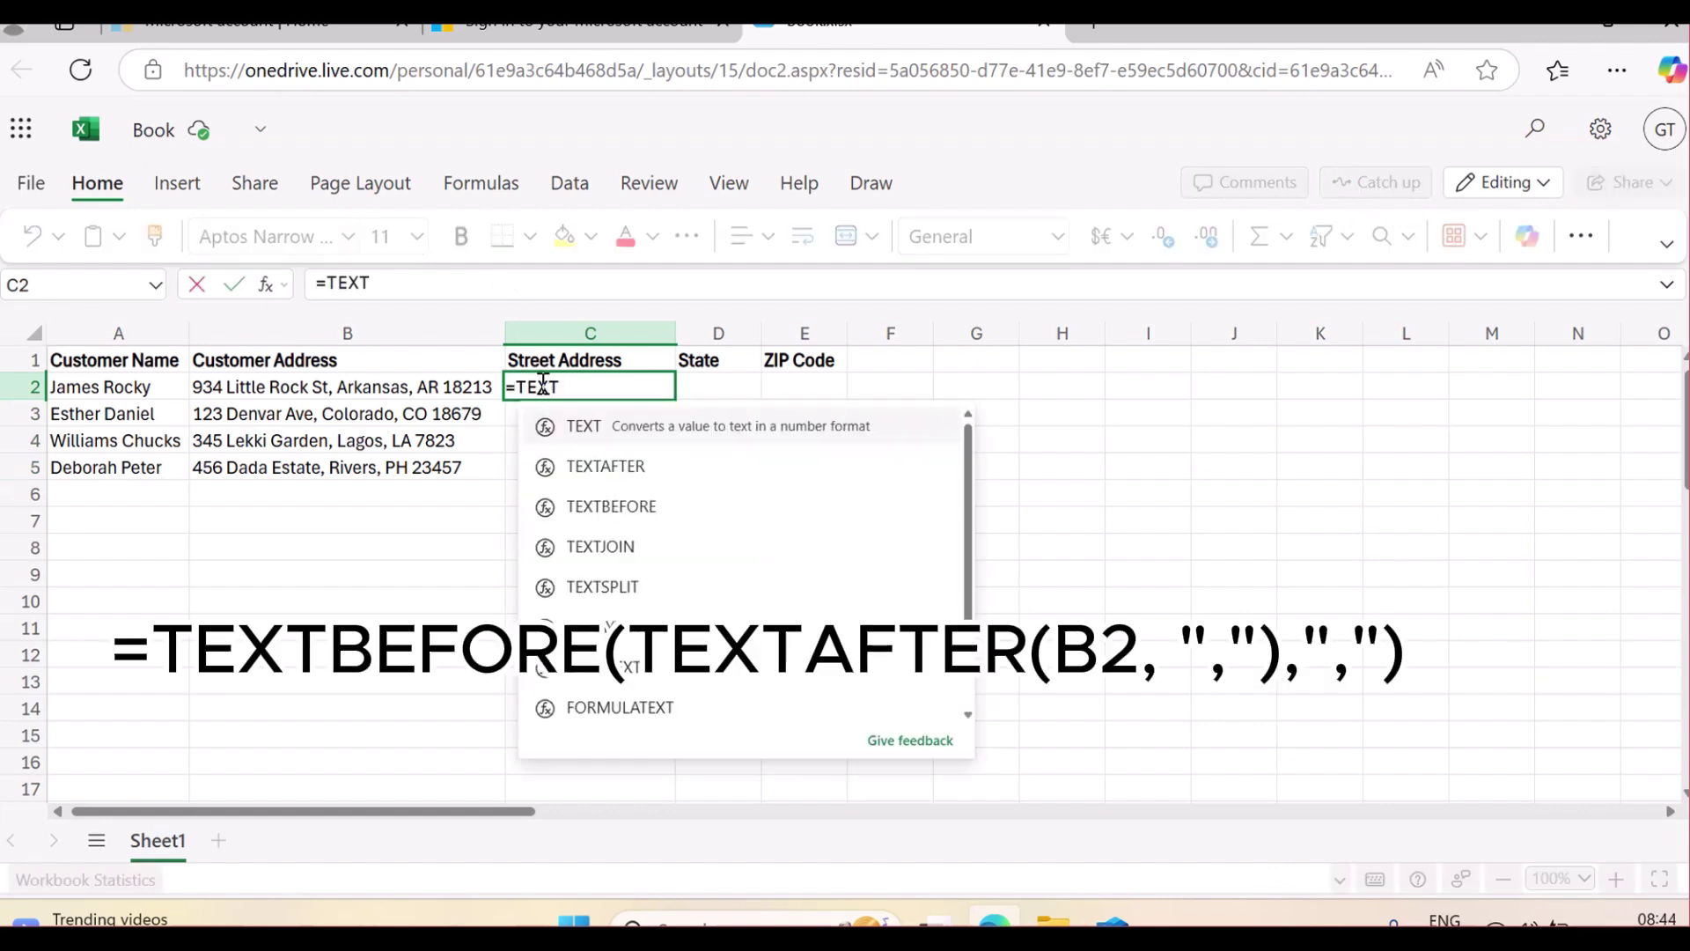
type("BEFORE")
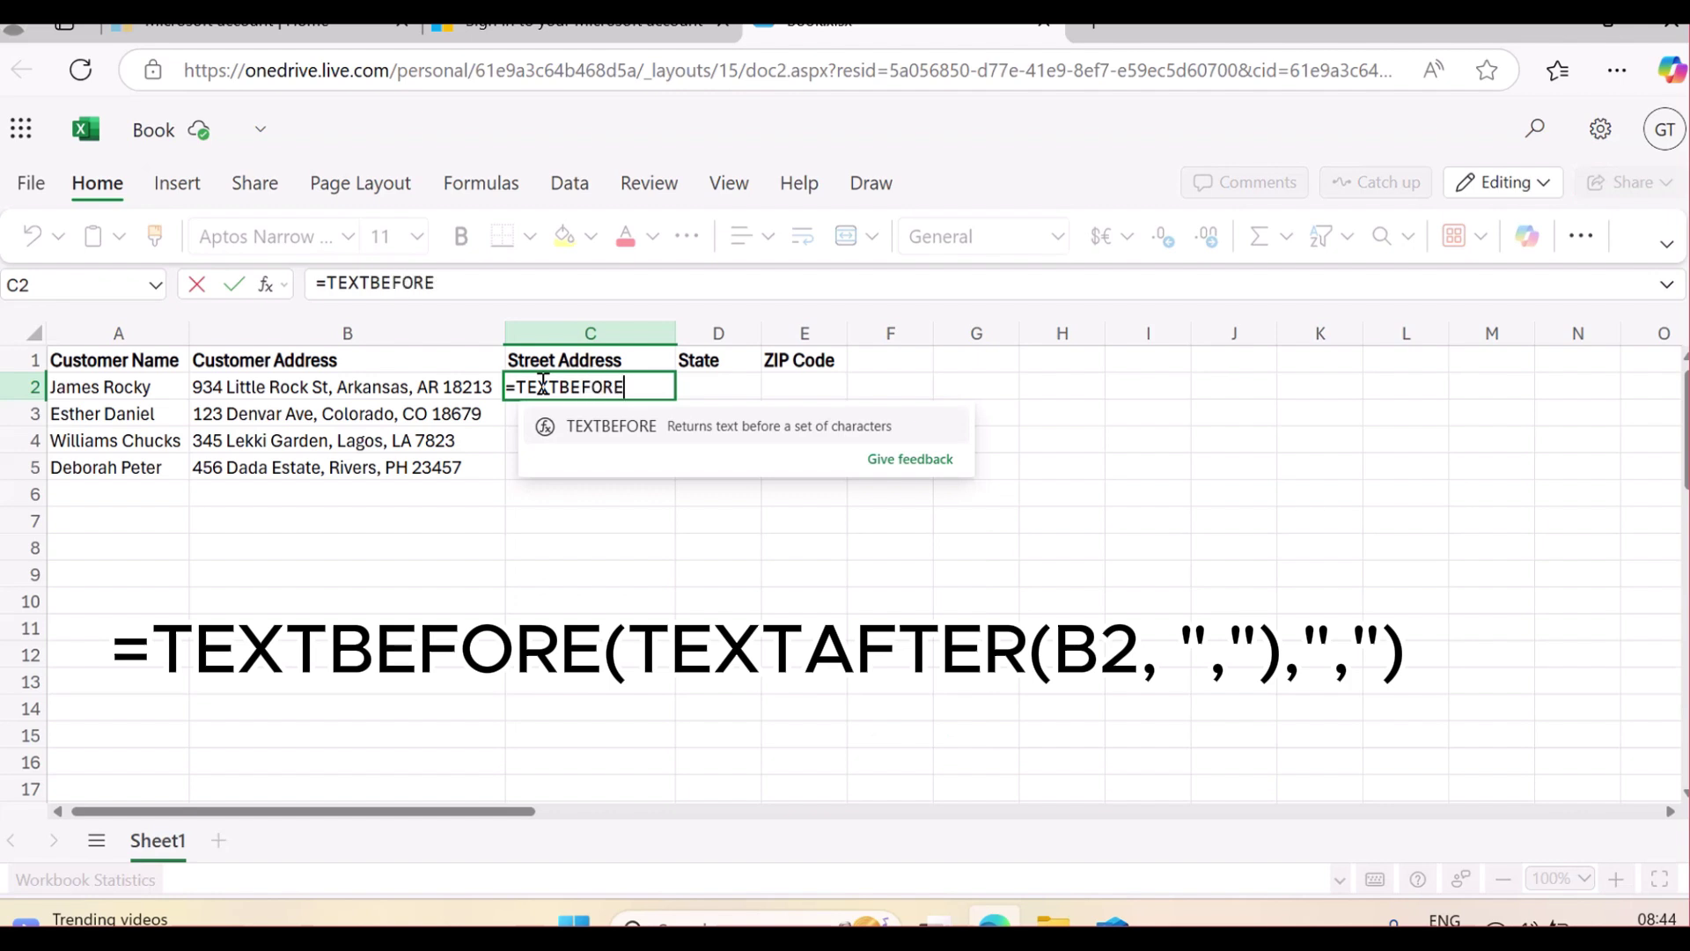
type("(")
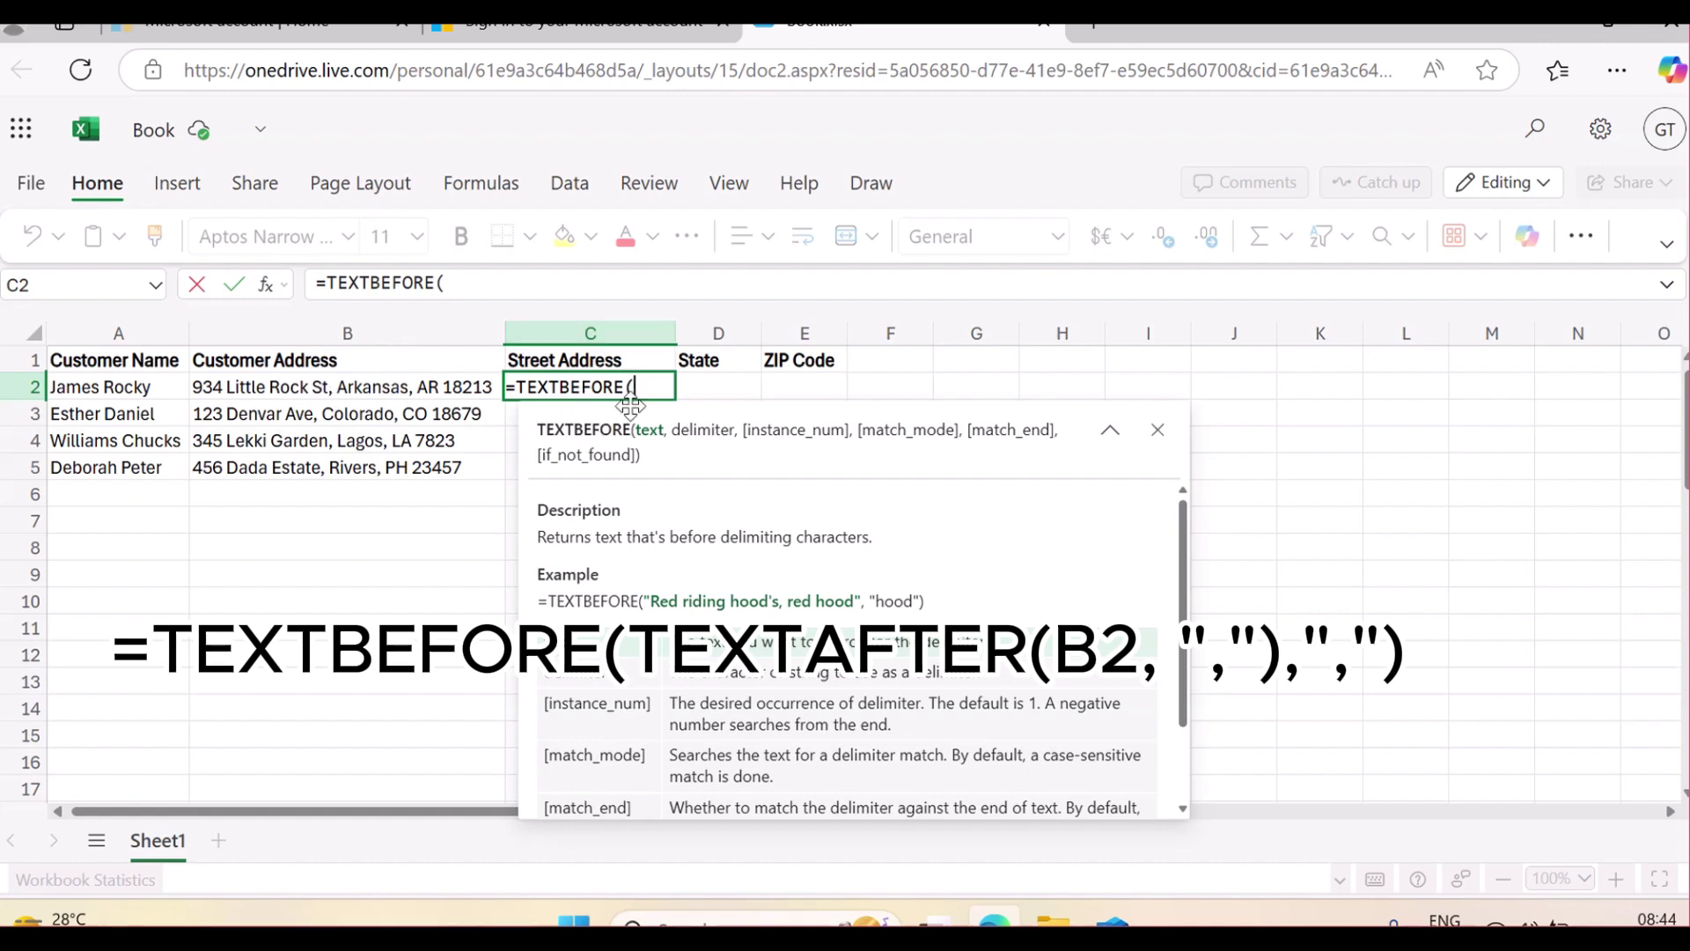
key("BackSpace")
key("BackSpace")
key("BackSpace")
key("BackSpace")
key("BackSpace")
key("BackSpace")
key("BackSpace")
key("BackSpace")
key("BackSpace")
key("BackSpace")
key("BackSpace")
key("BackSpace")
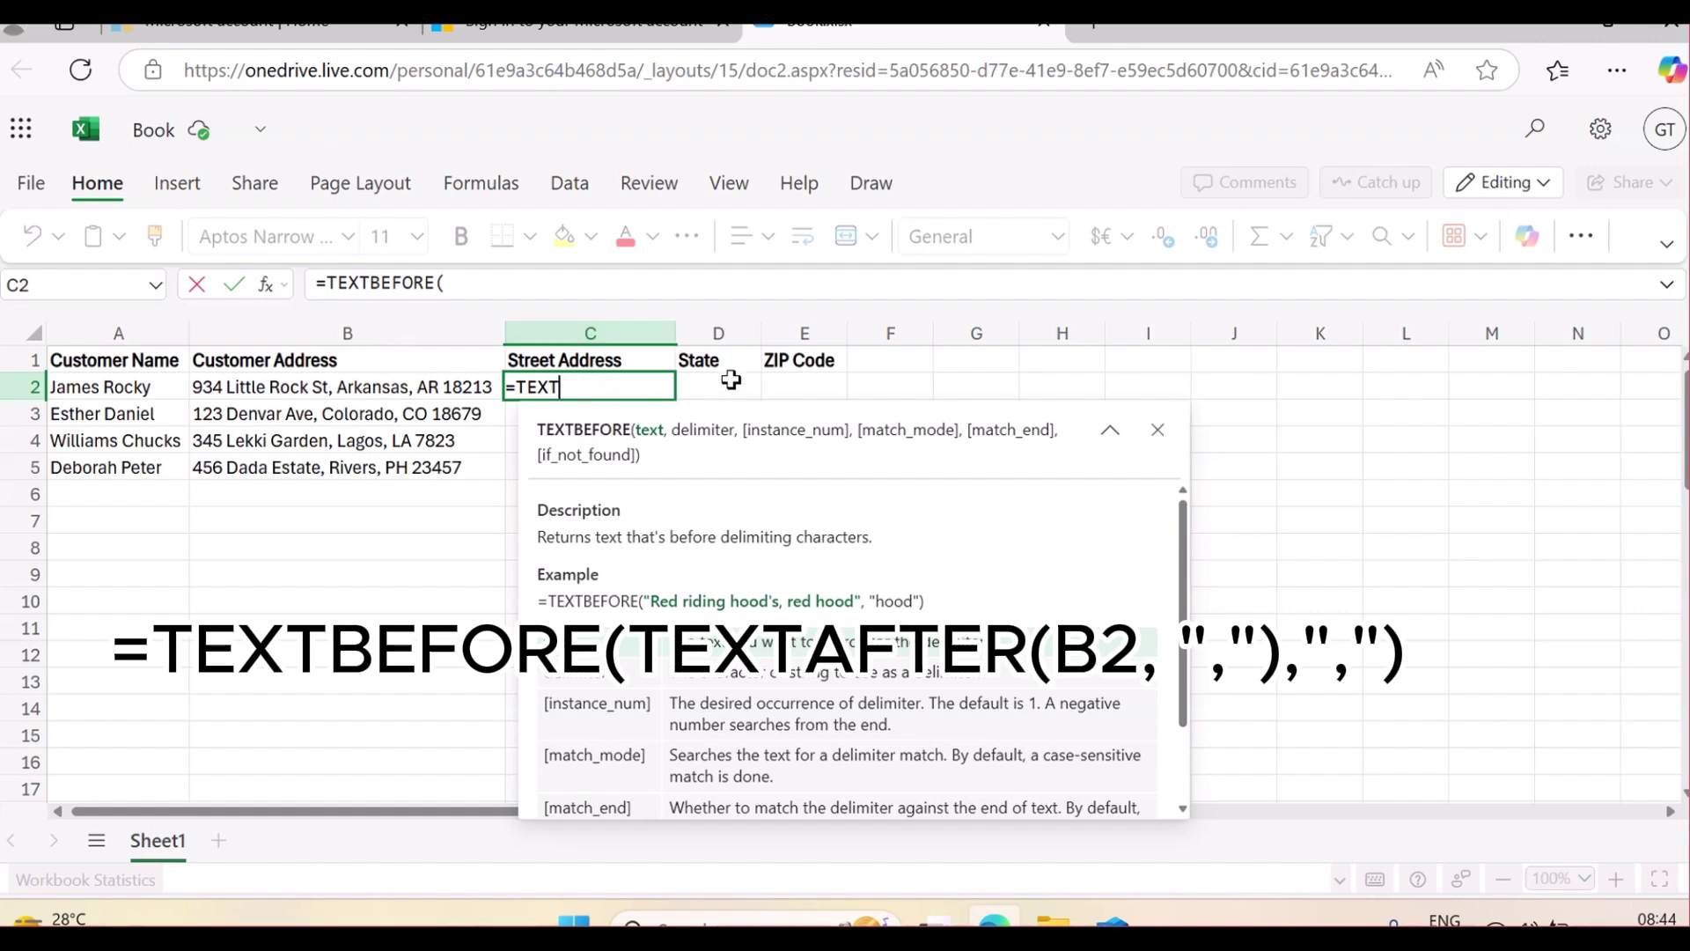
left_click(730, 380)
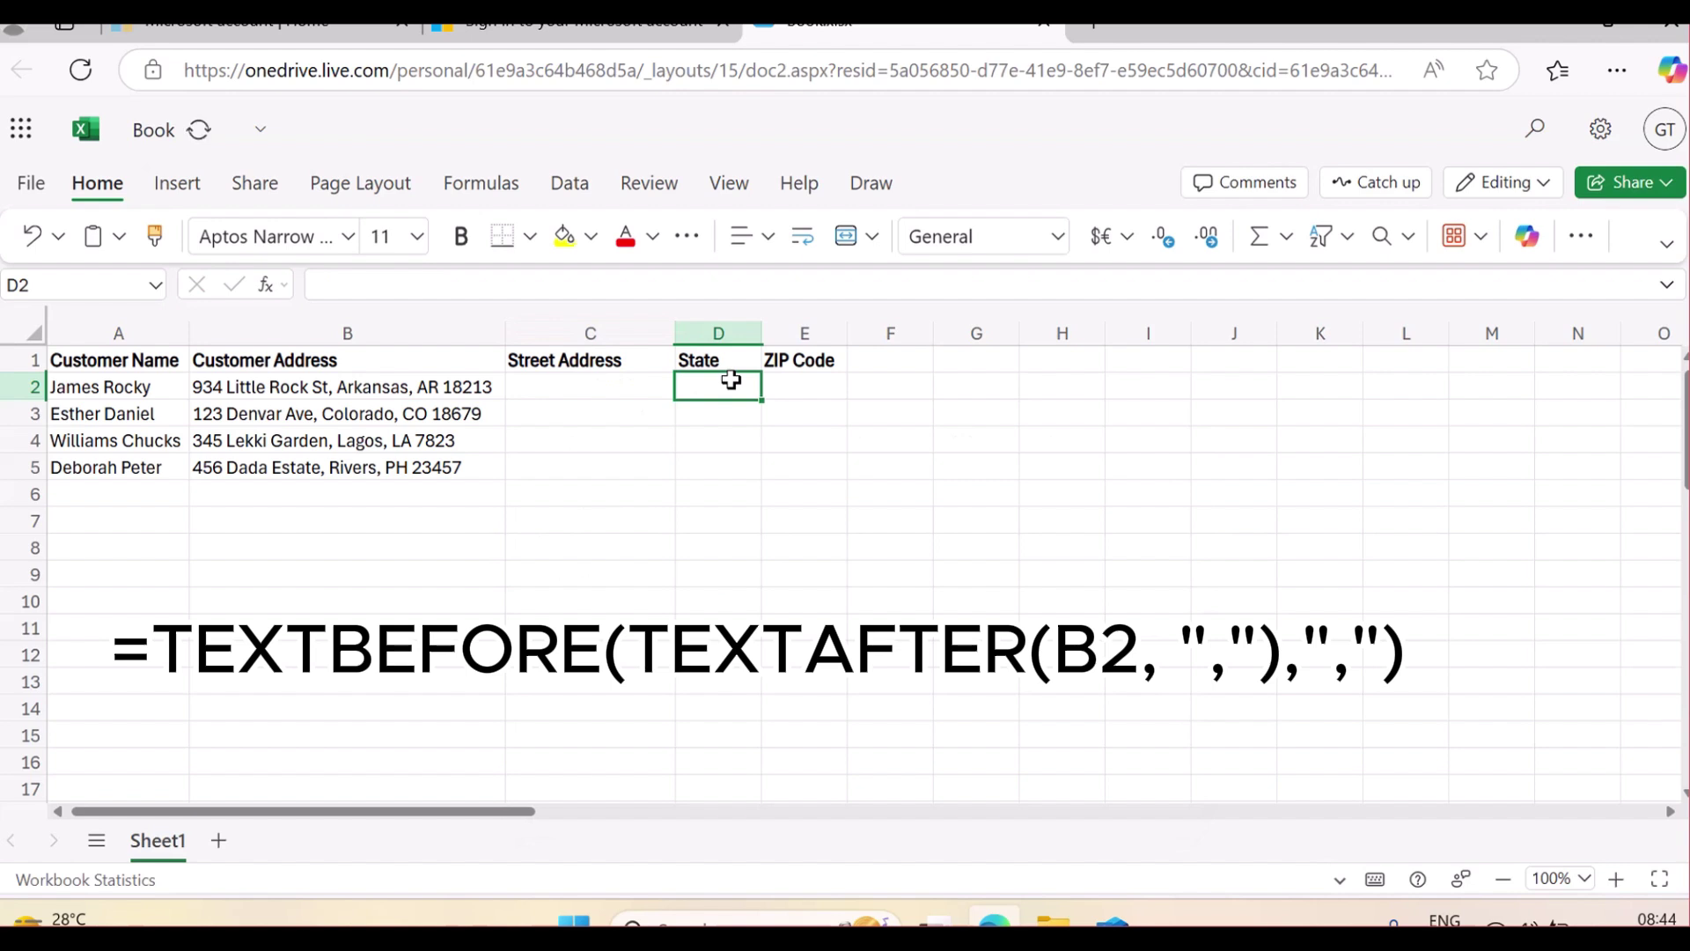
Start D2's nested State formula as =TEXTBEFORE(TEXTAFTER, leaving it uncommitted
type("=TEXR")
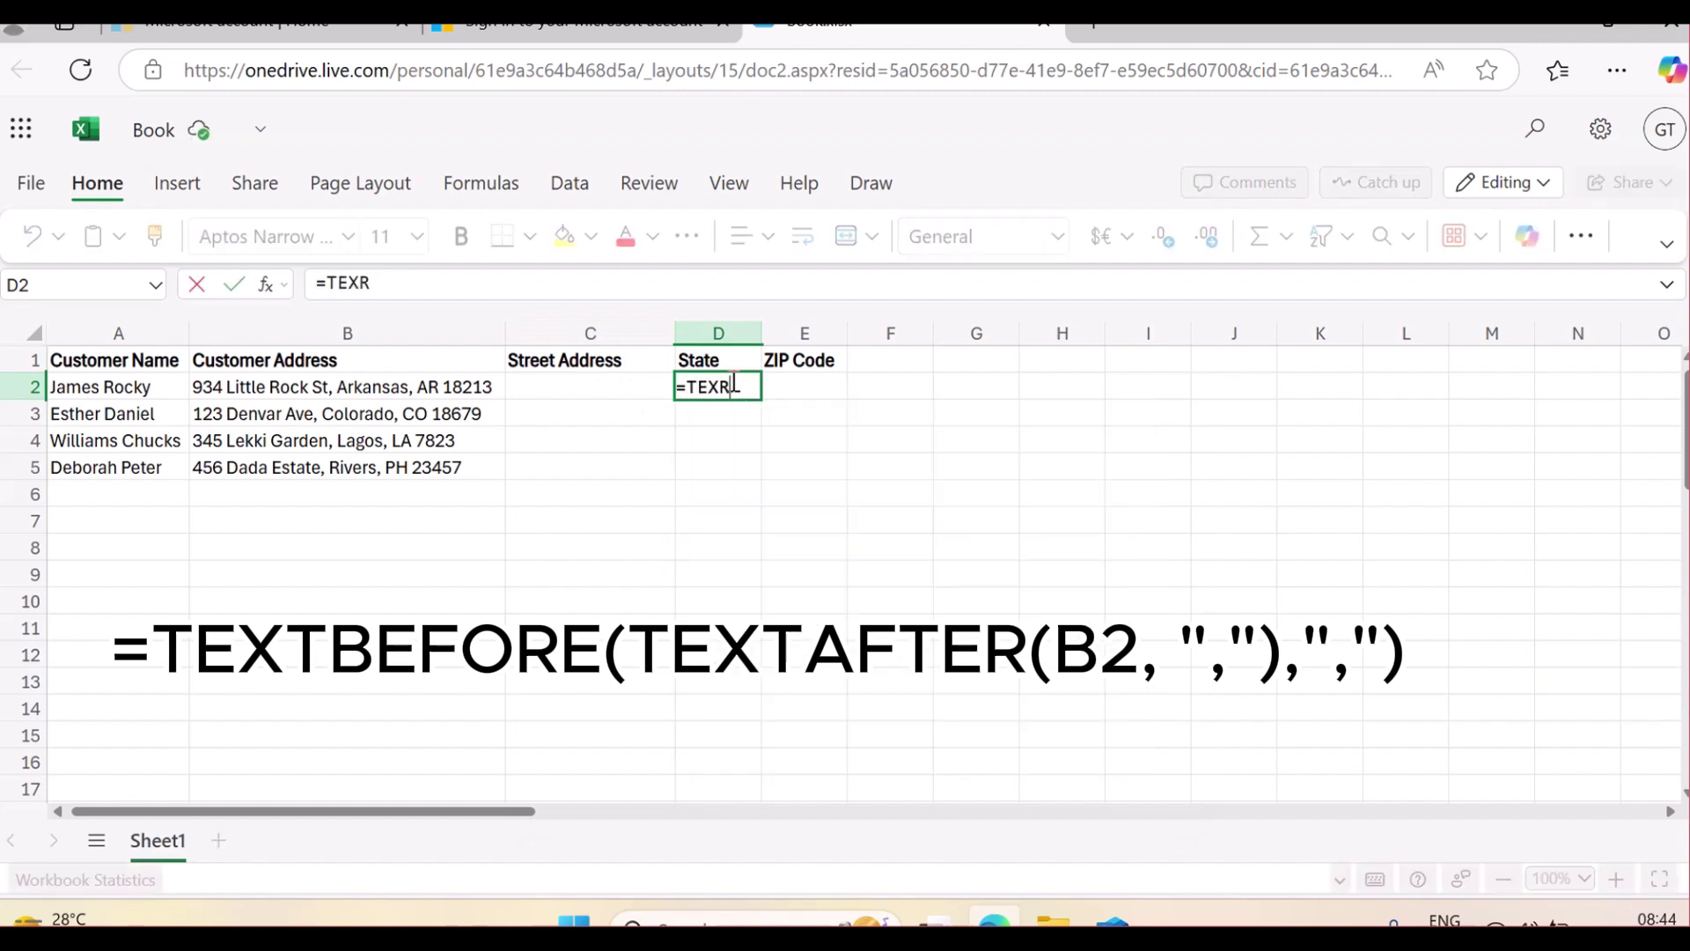
key("BackSpace")
type("TBEF")
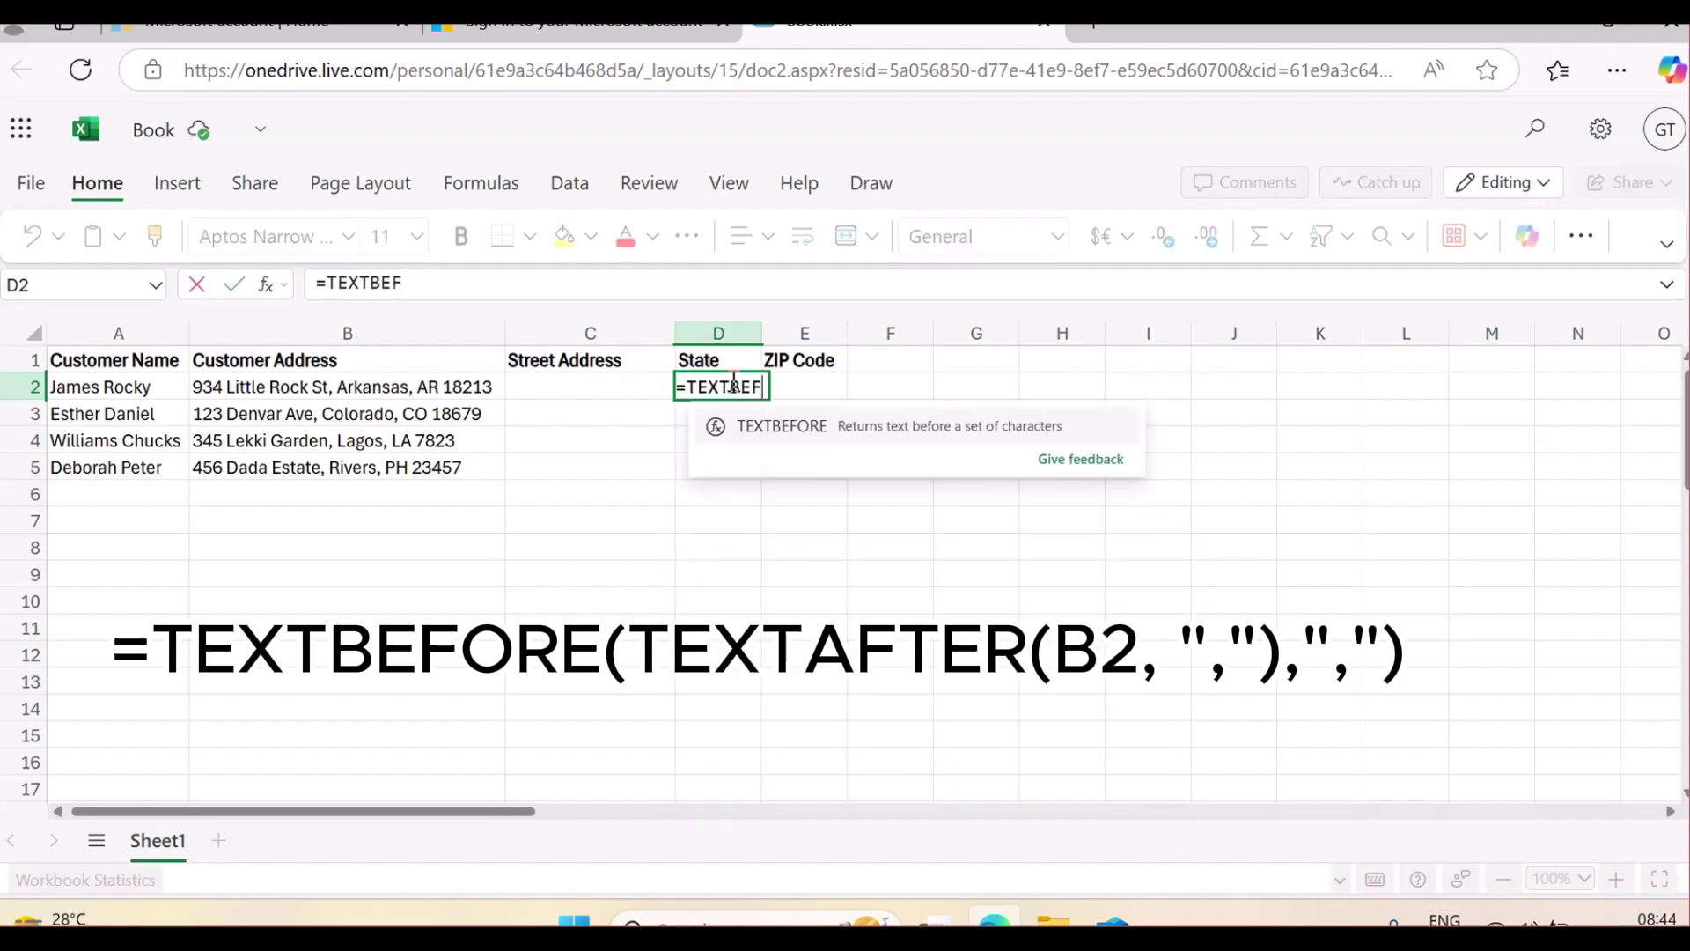
type("OREW")
type("(")
type("TEXT")
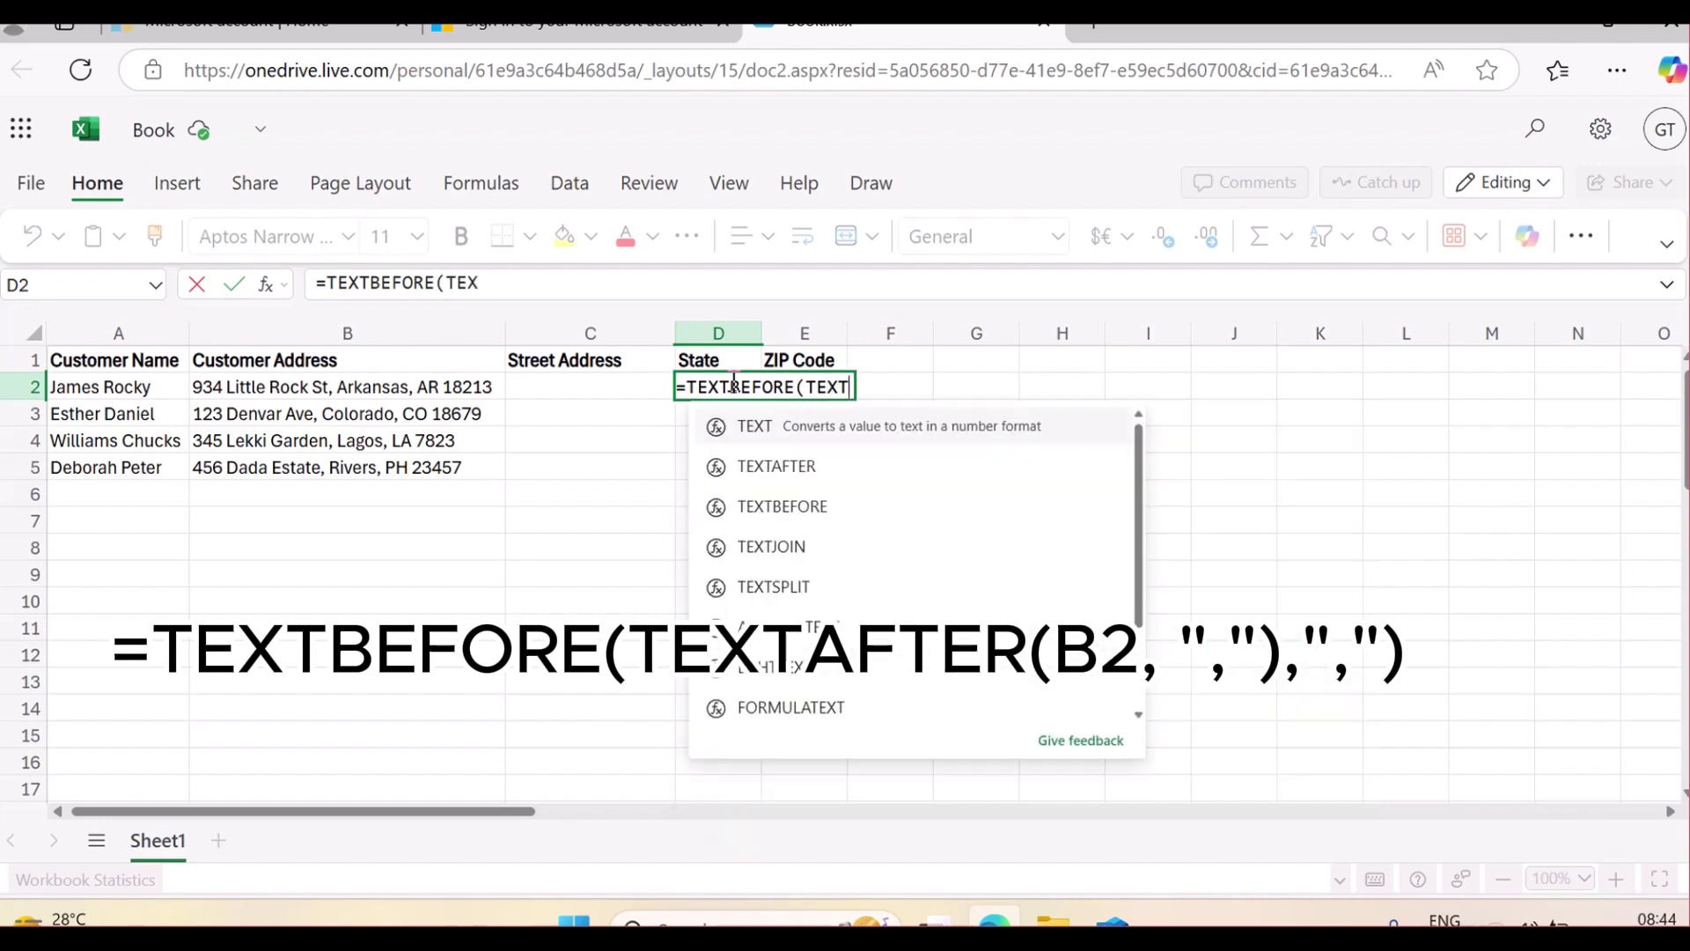
type("AFTER")
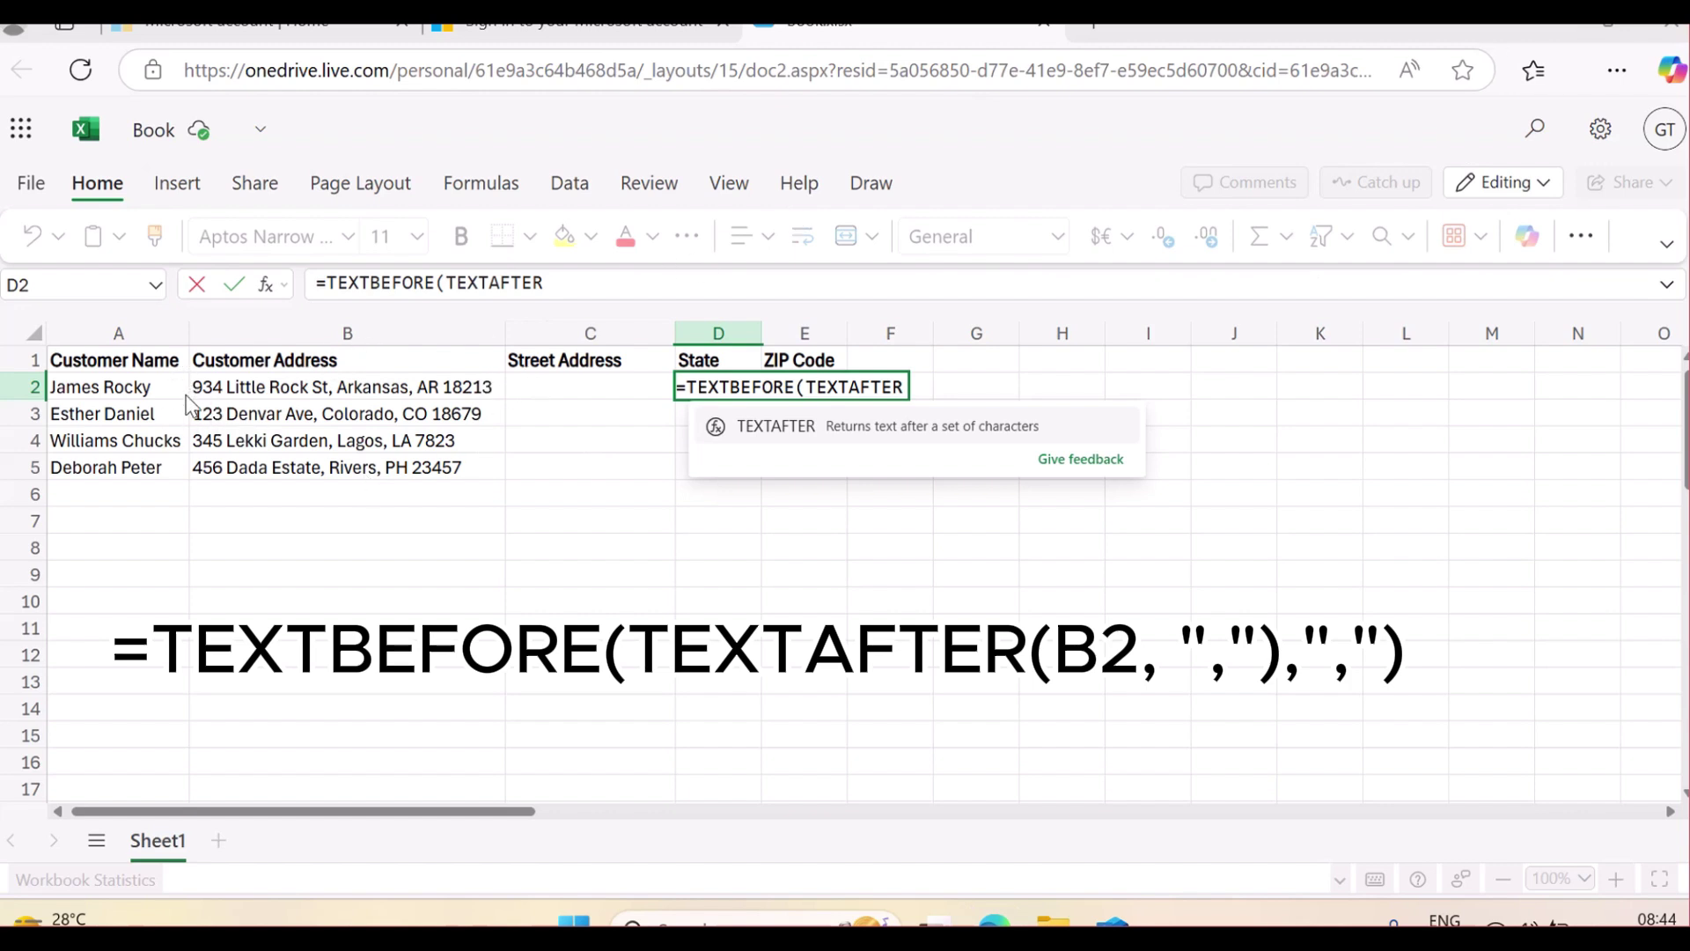
mouse_move(183, 378)
left_mouse_down()
mouse_move(198, 397)
mouse_move(281, 401)
mouse_move(330, 395)
mouse_move(339, 373)
mouse_move(273, 363)
mouse_move(193, 387)
left_mouse_up()
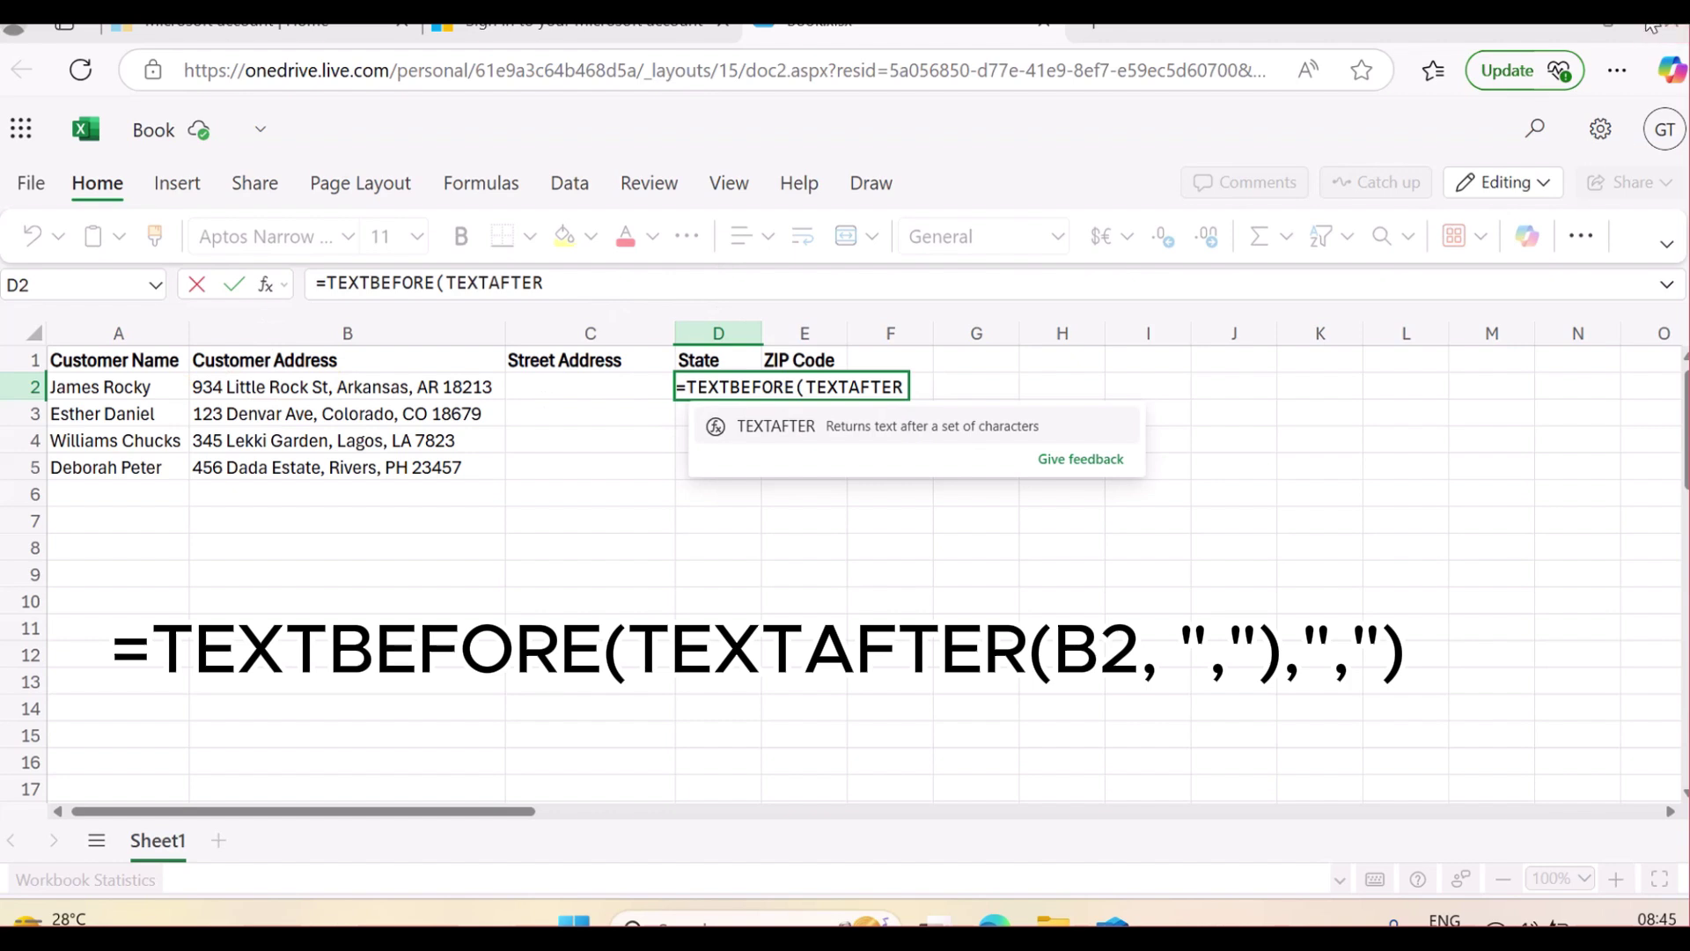
left_click(689, 287)
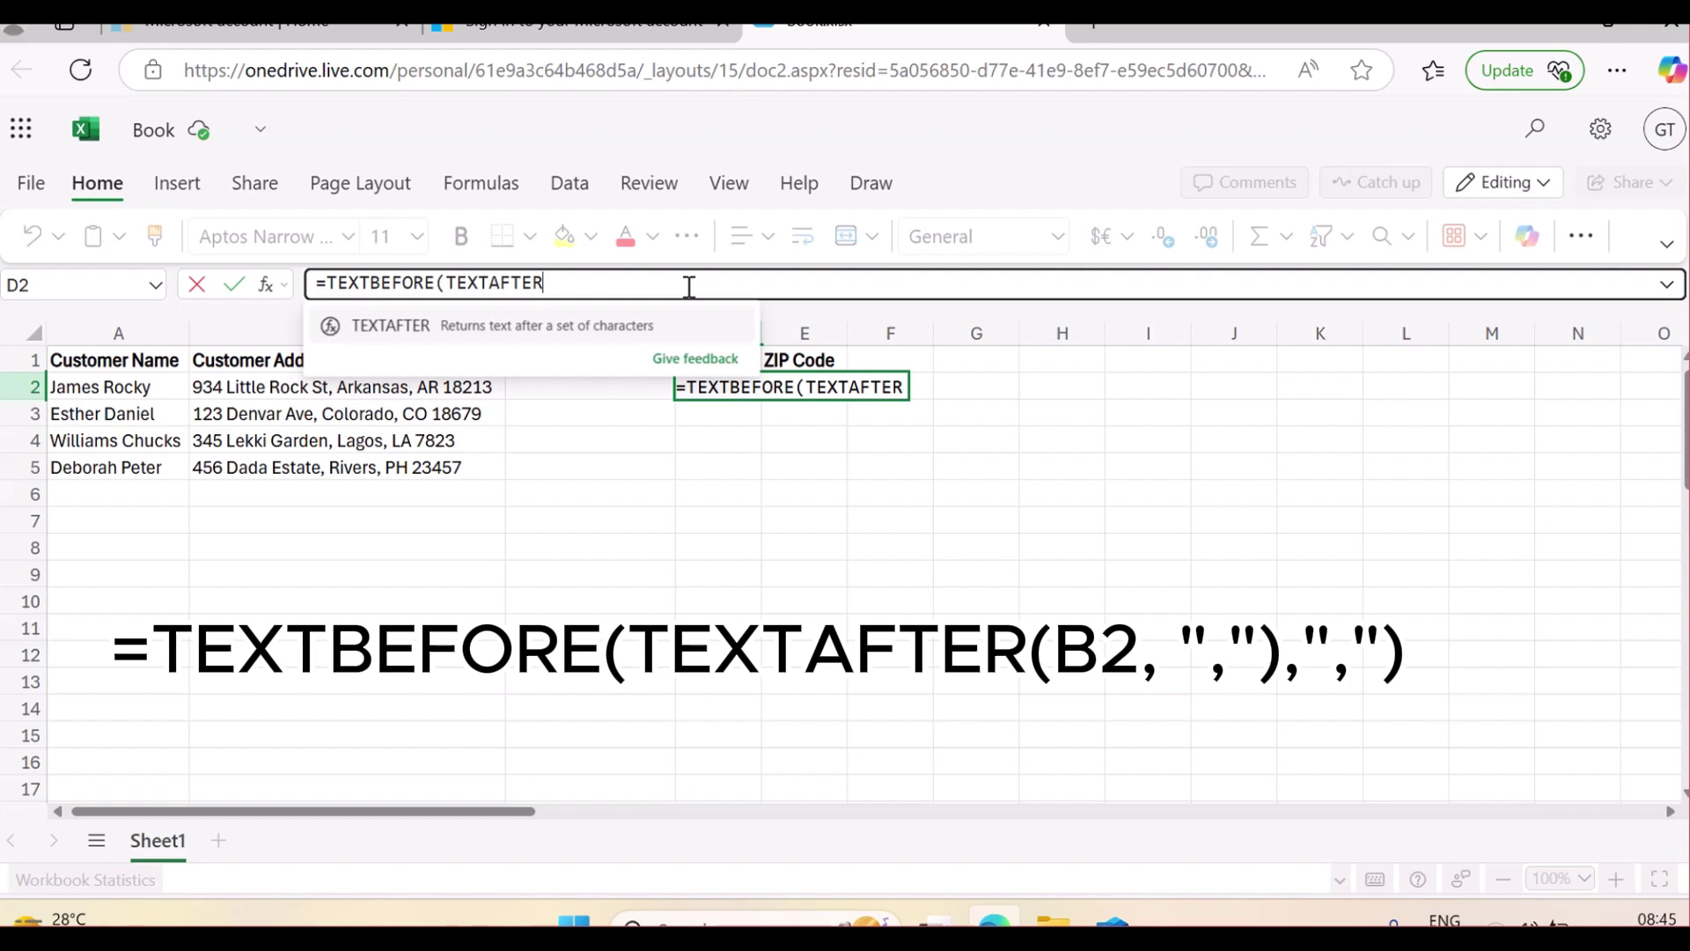
Complete D2 as =TEXTBEFORE(TEXTAFTER(B2,","),",") so it returns Arkansas
type("(")
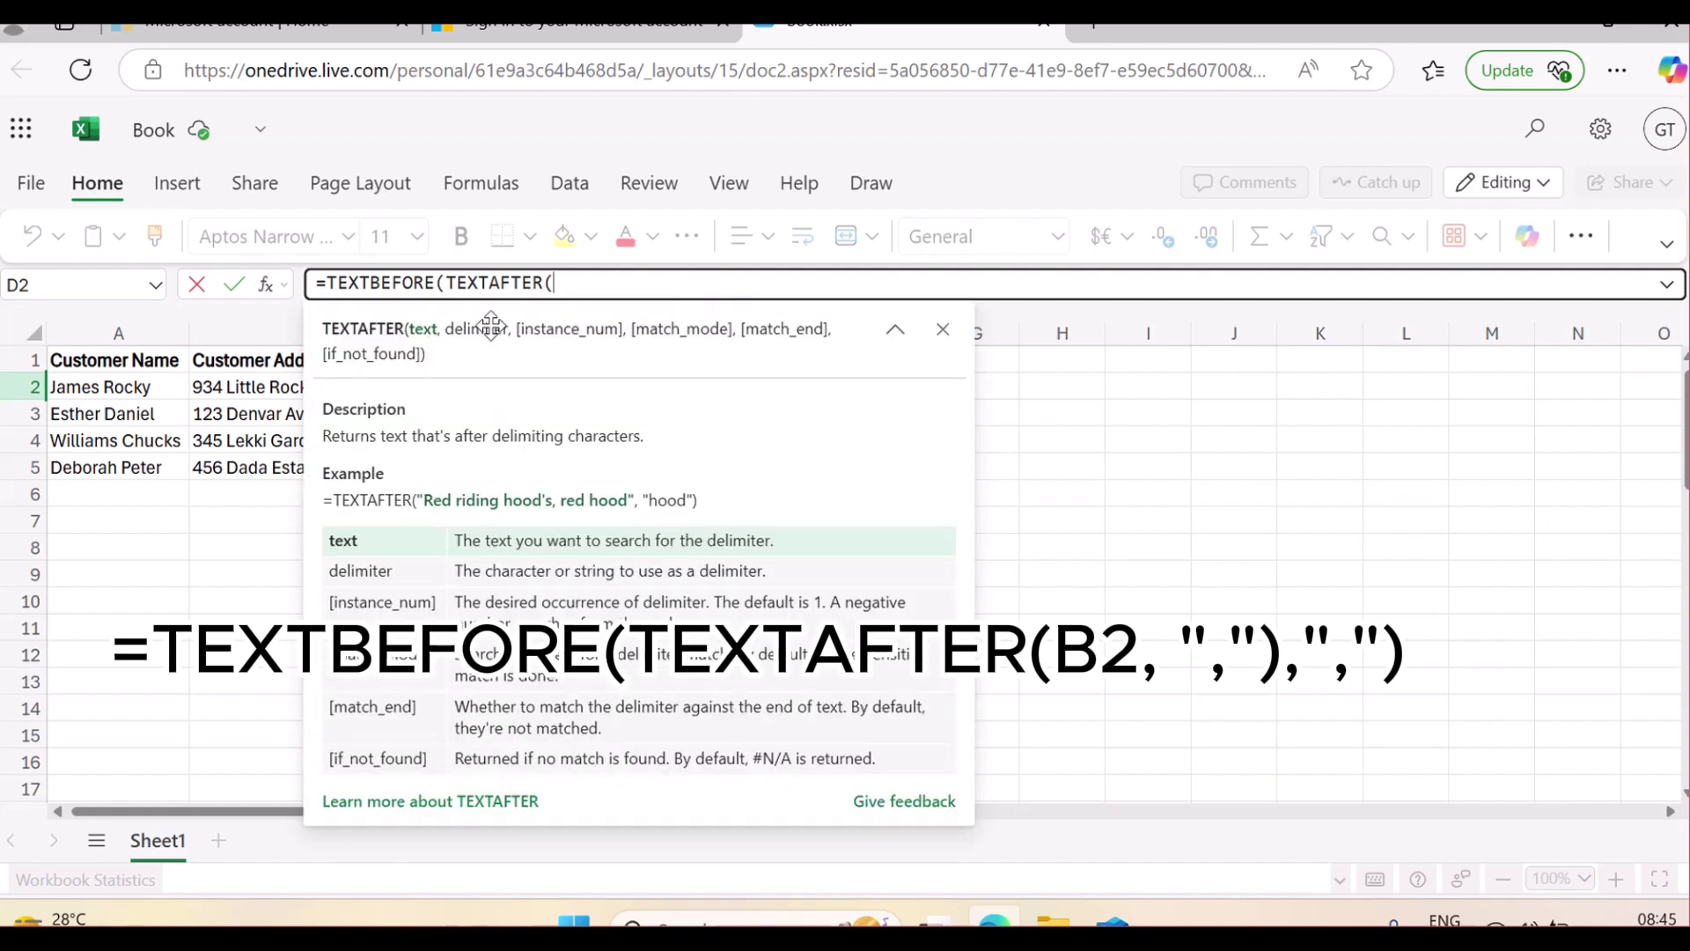
left_click(244, 388)
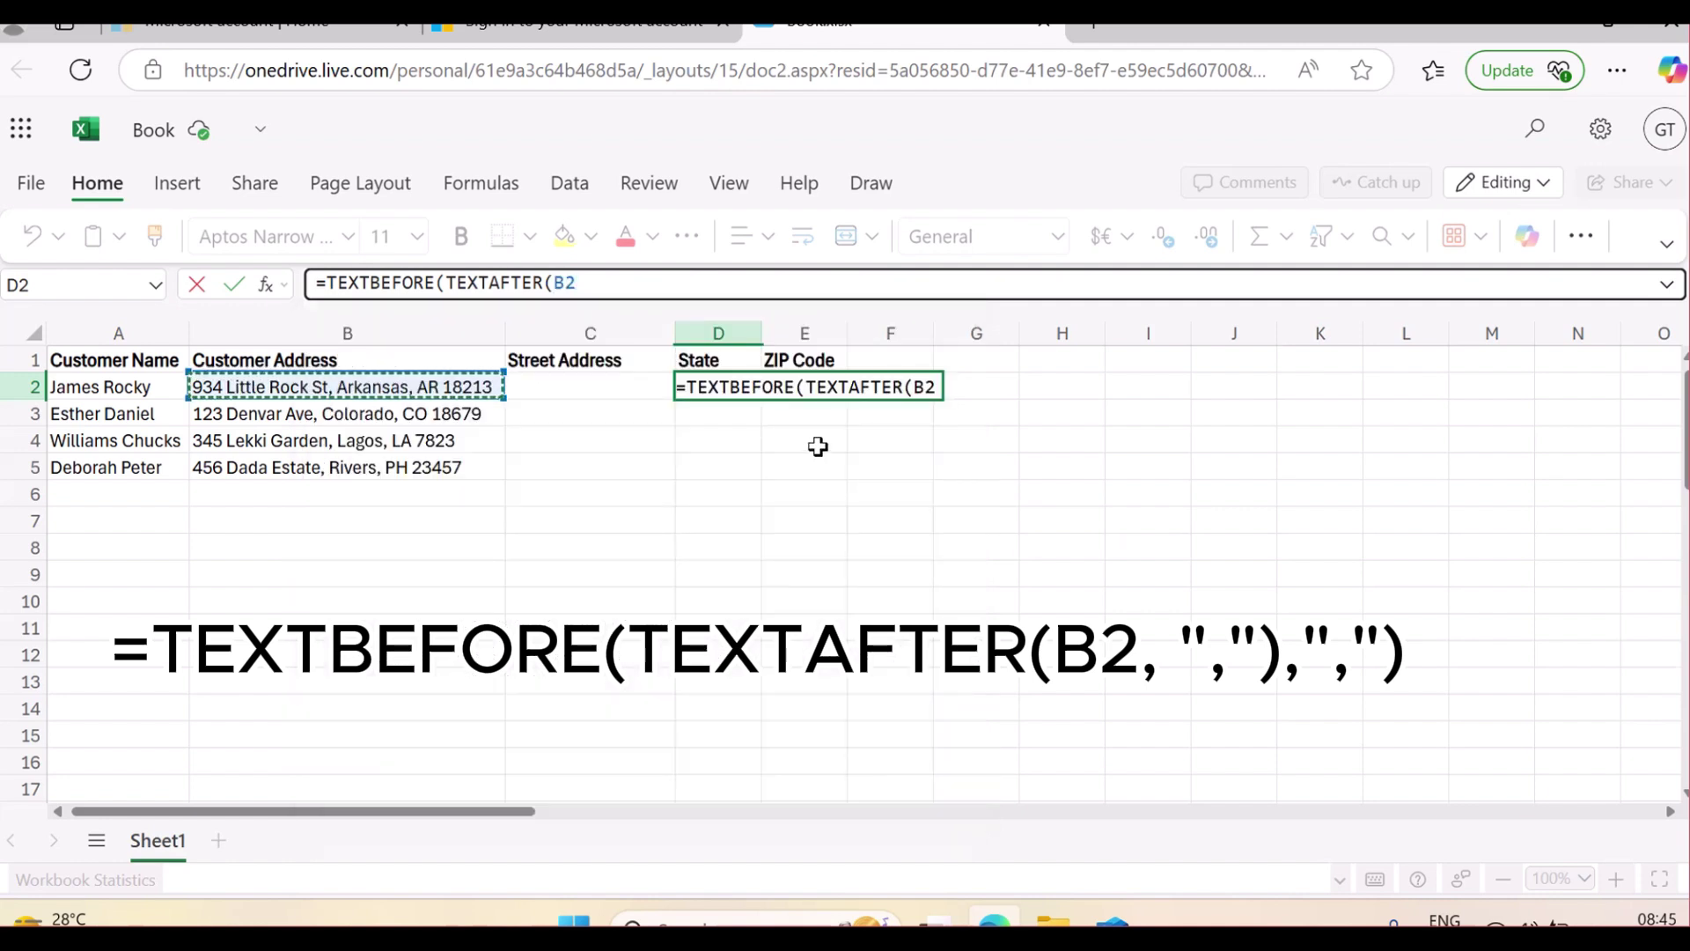
type(",")
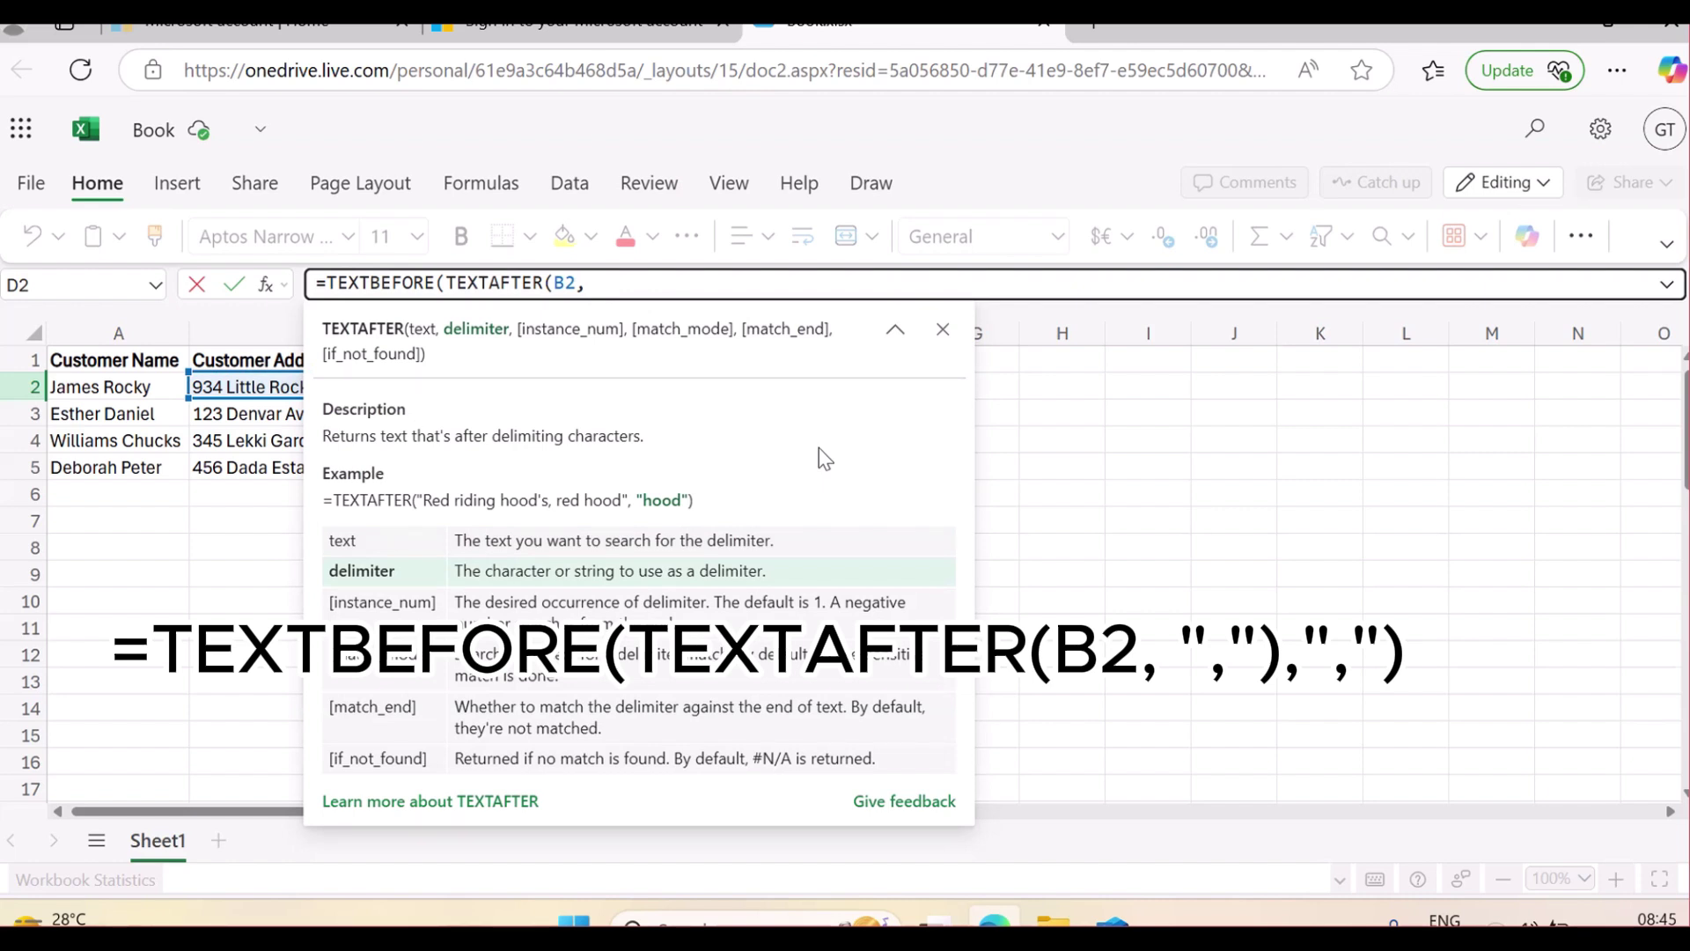
type("\",\")")
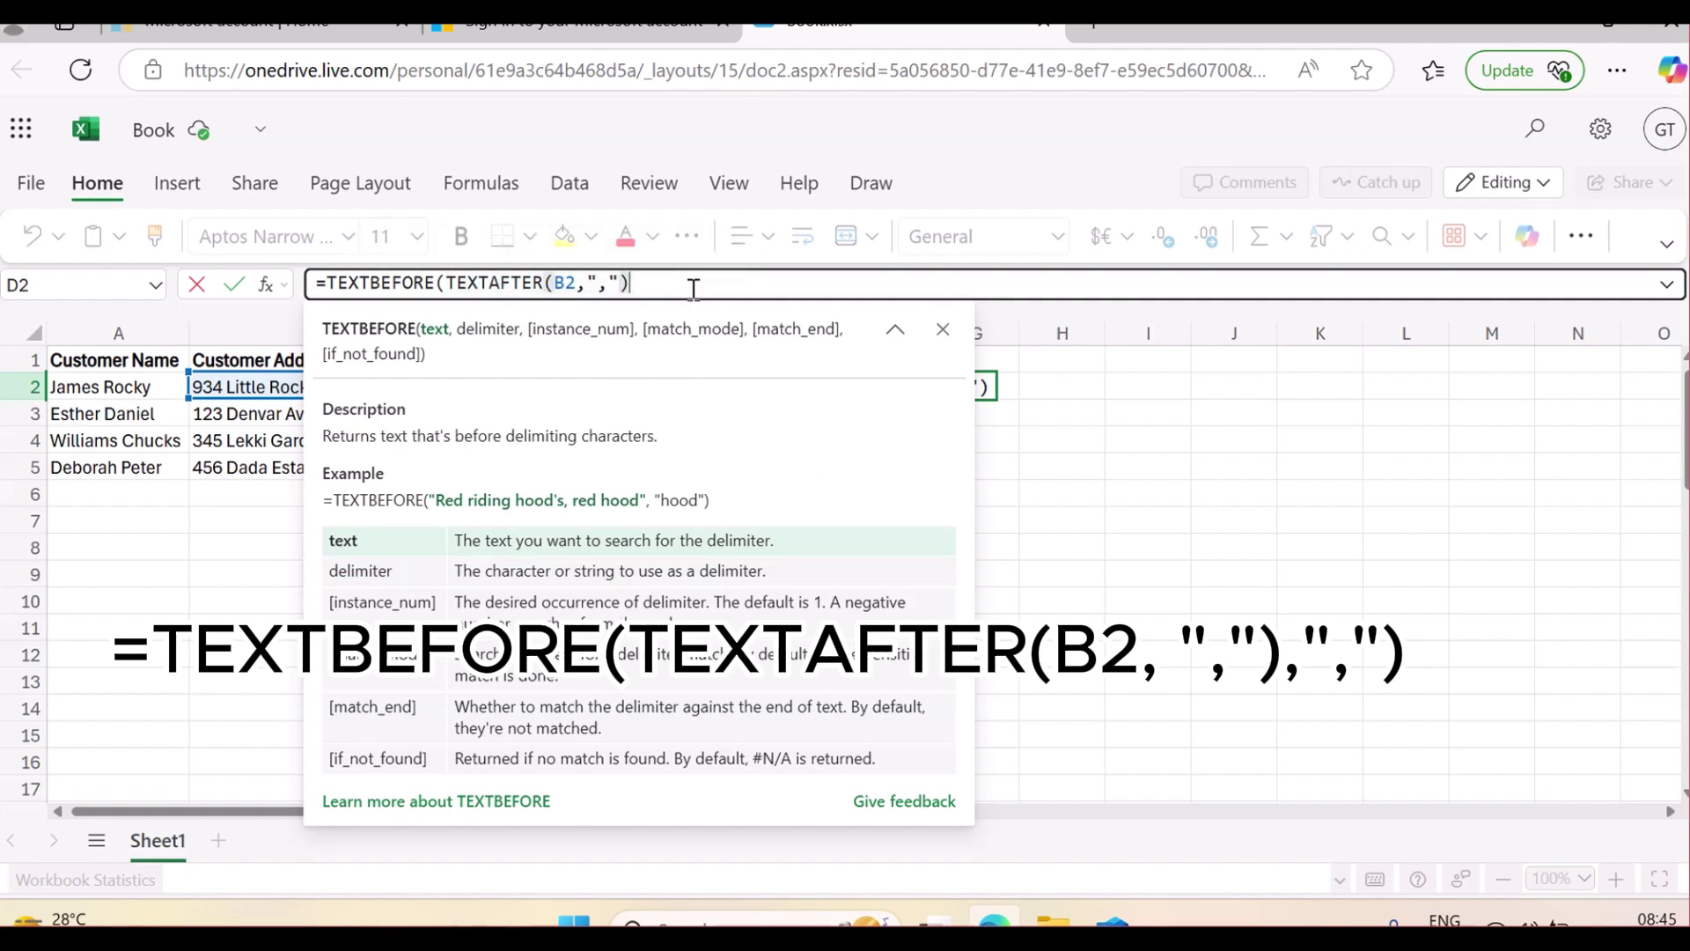
type(",")
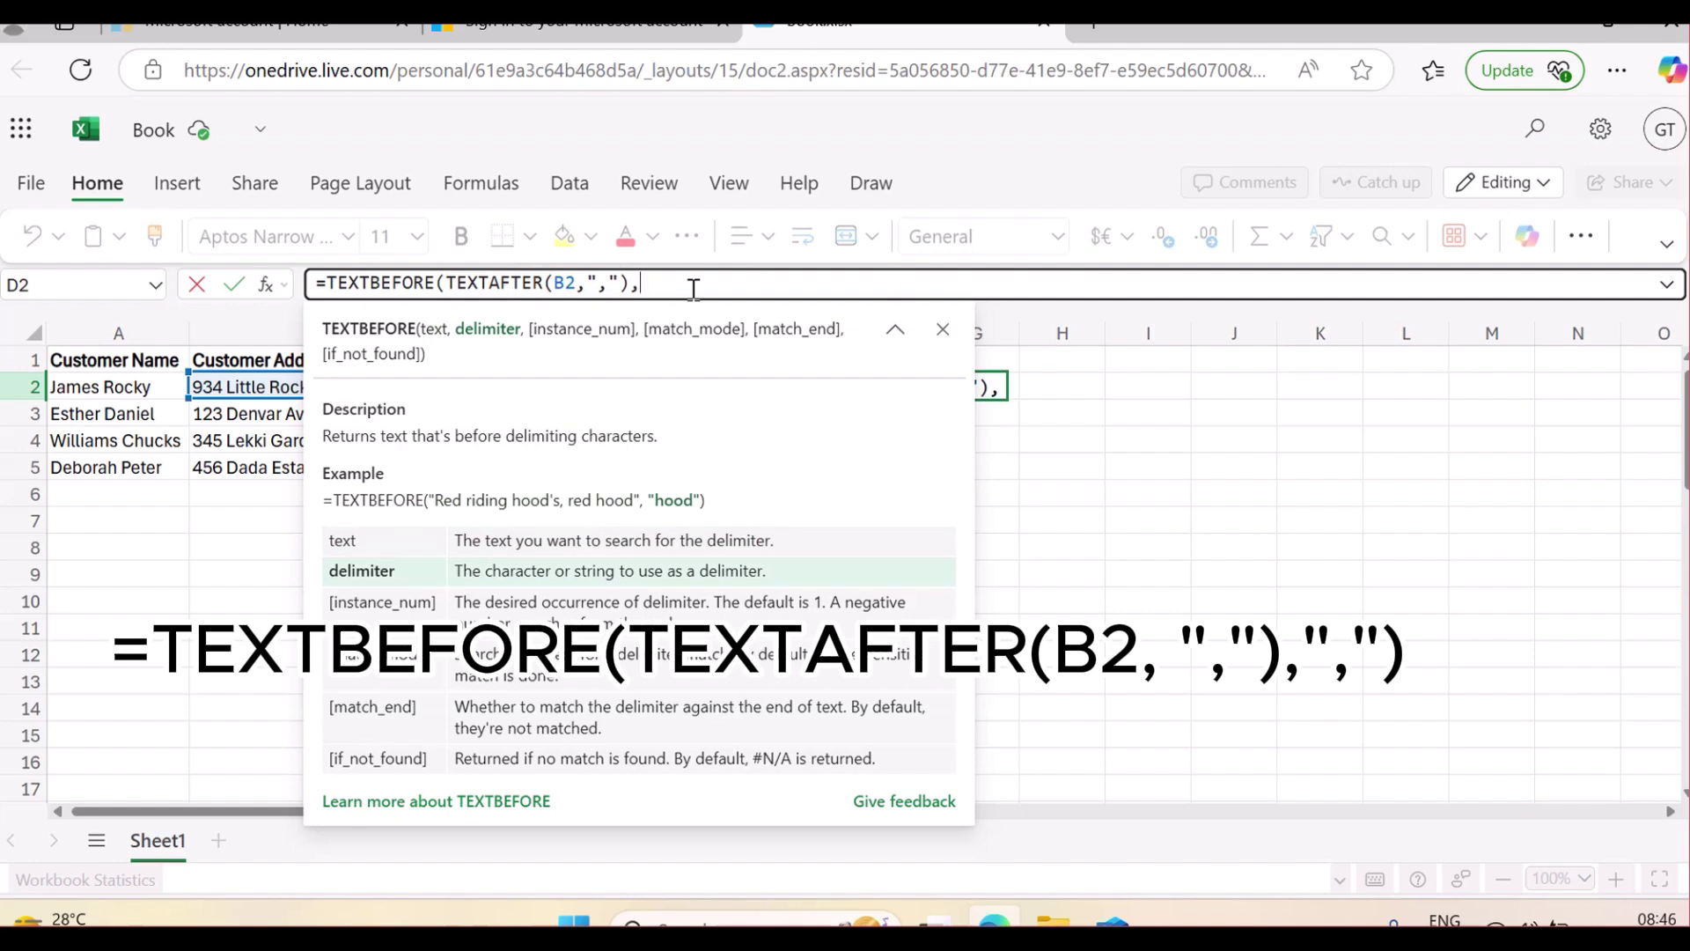
type("\",\")")
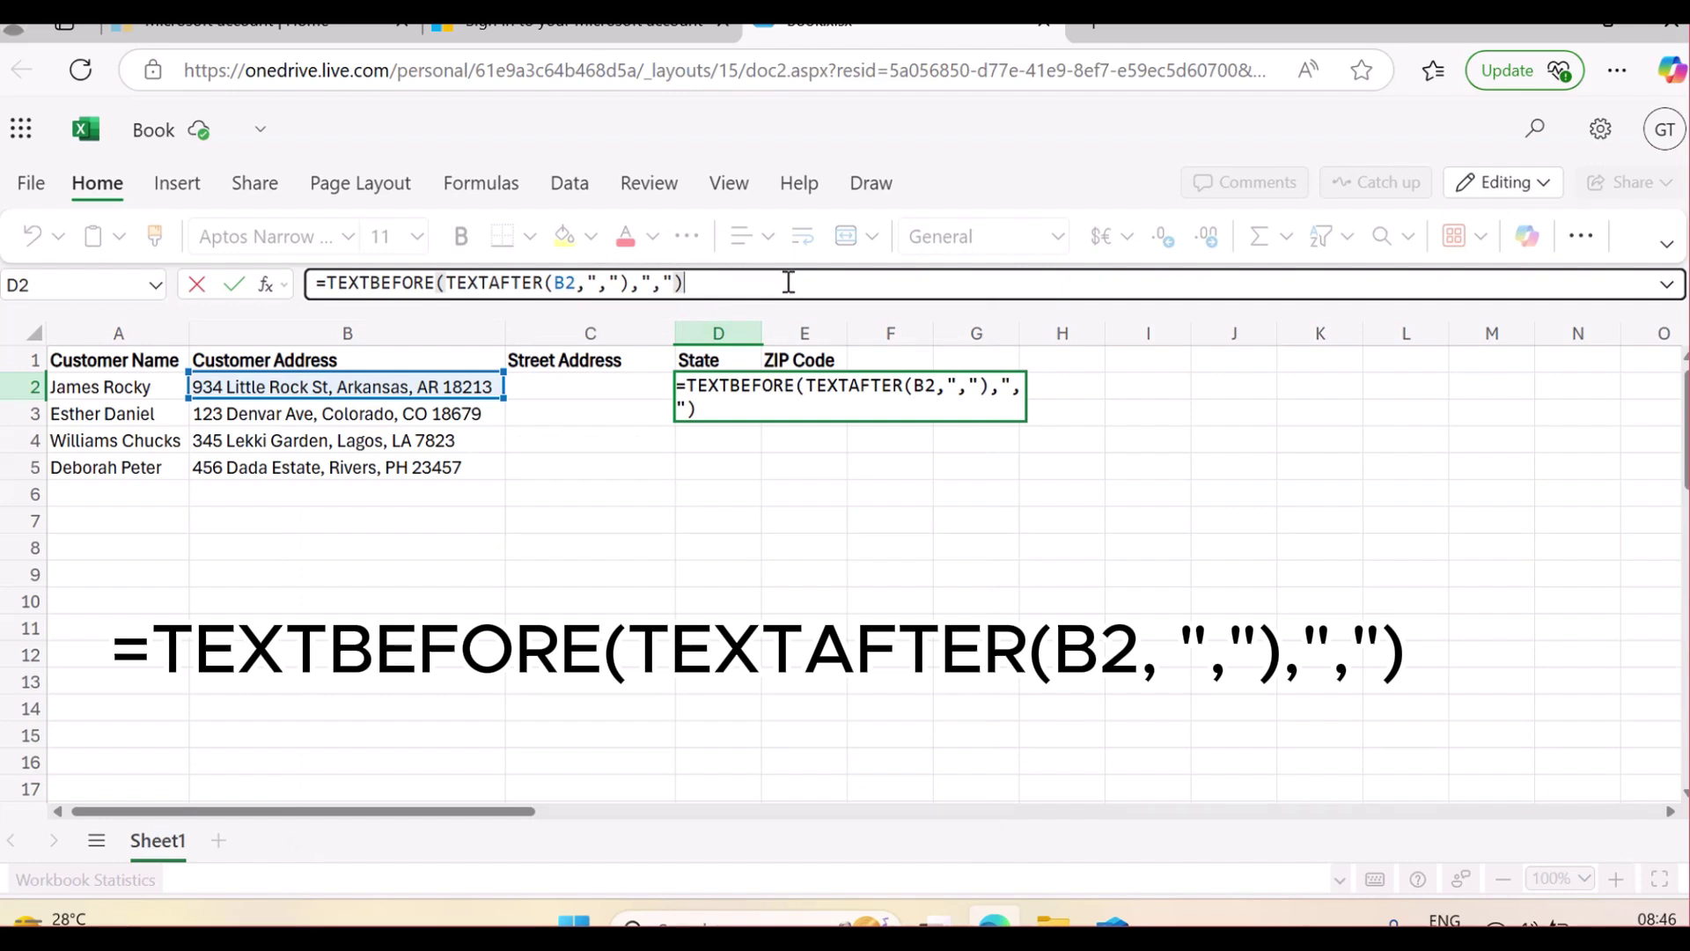
key("Return")
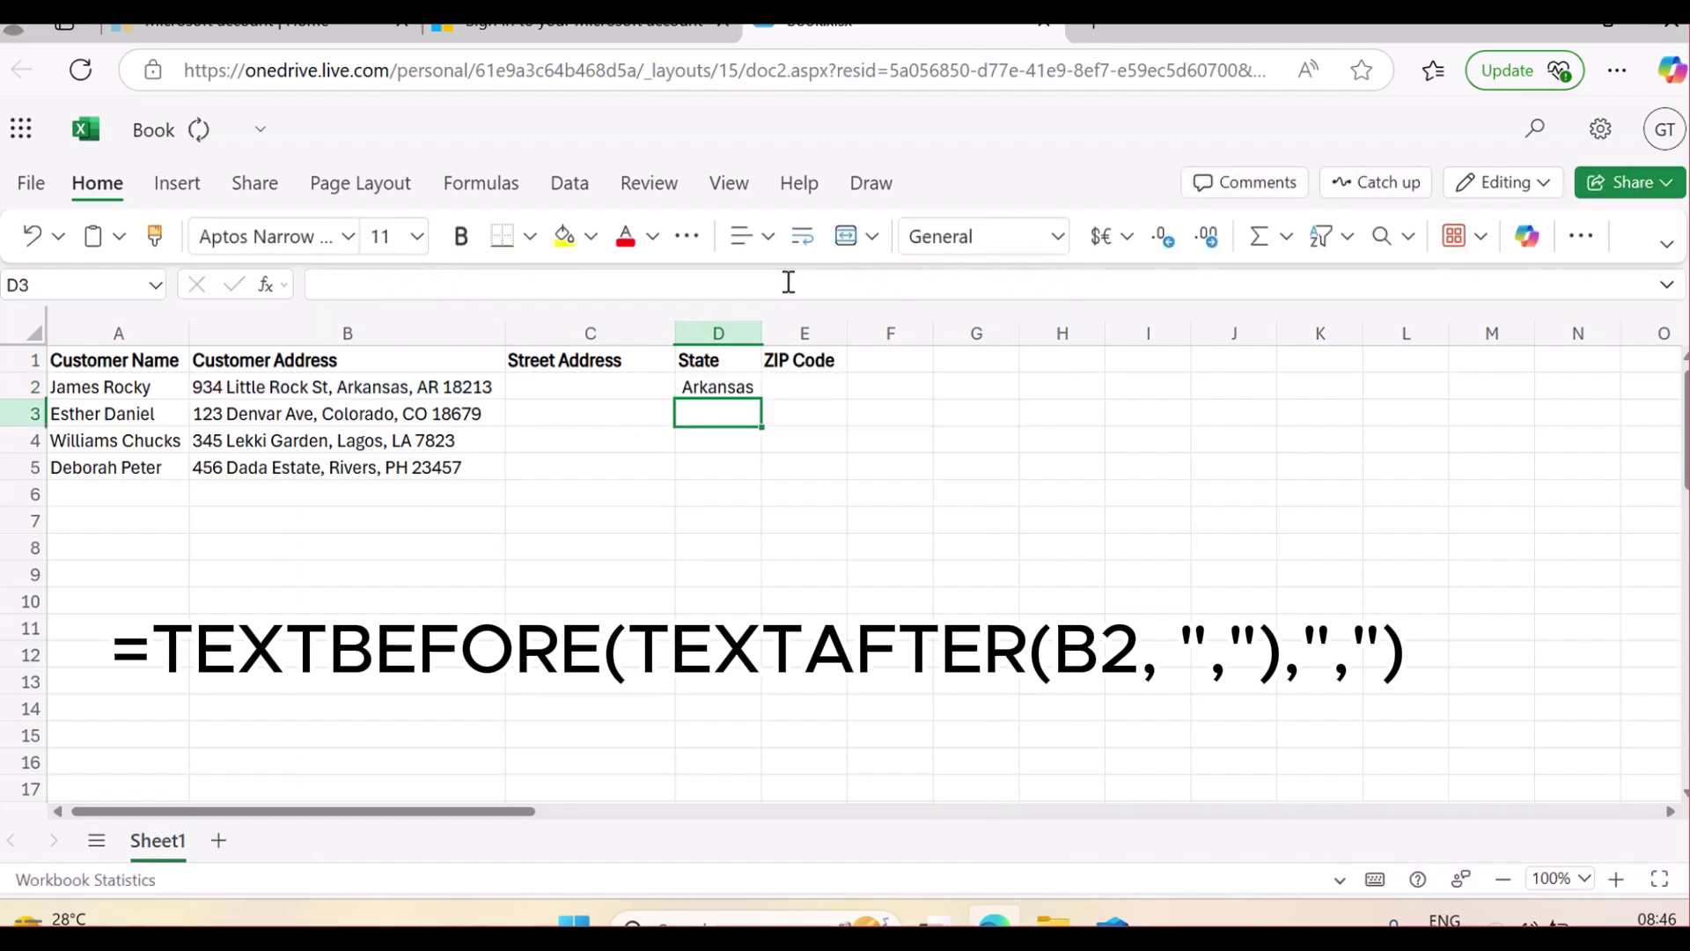
Copy D2's state formula down to D5, giving Colorado, Lagos and Rivers
left_click(738, 389)
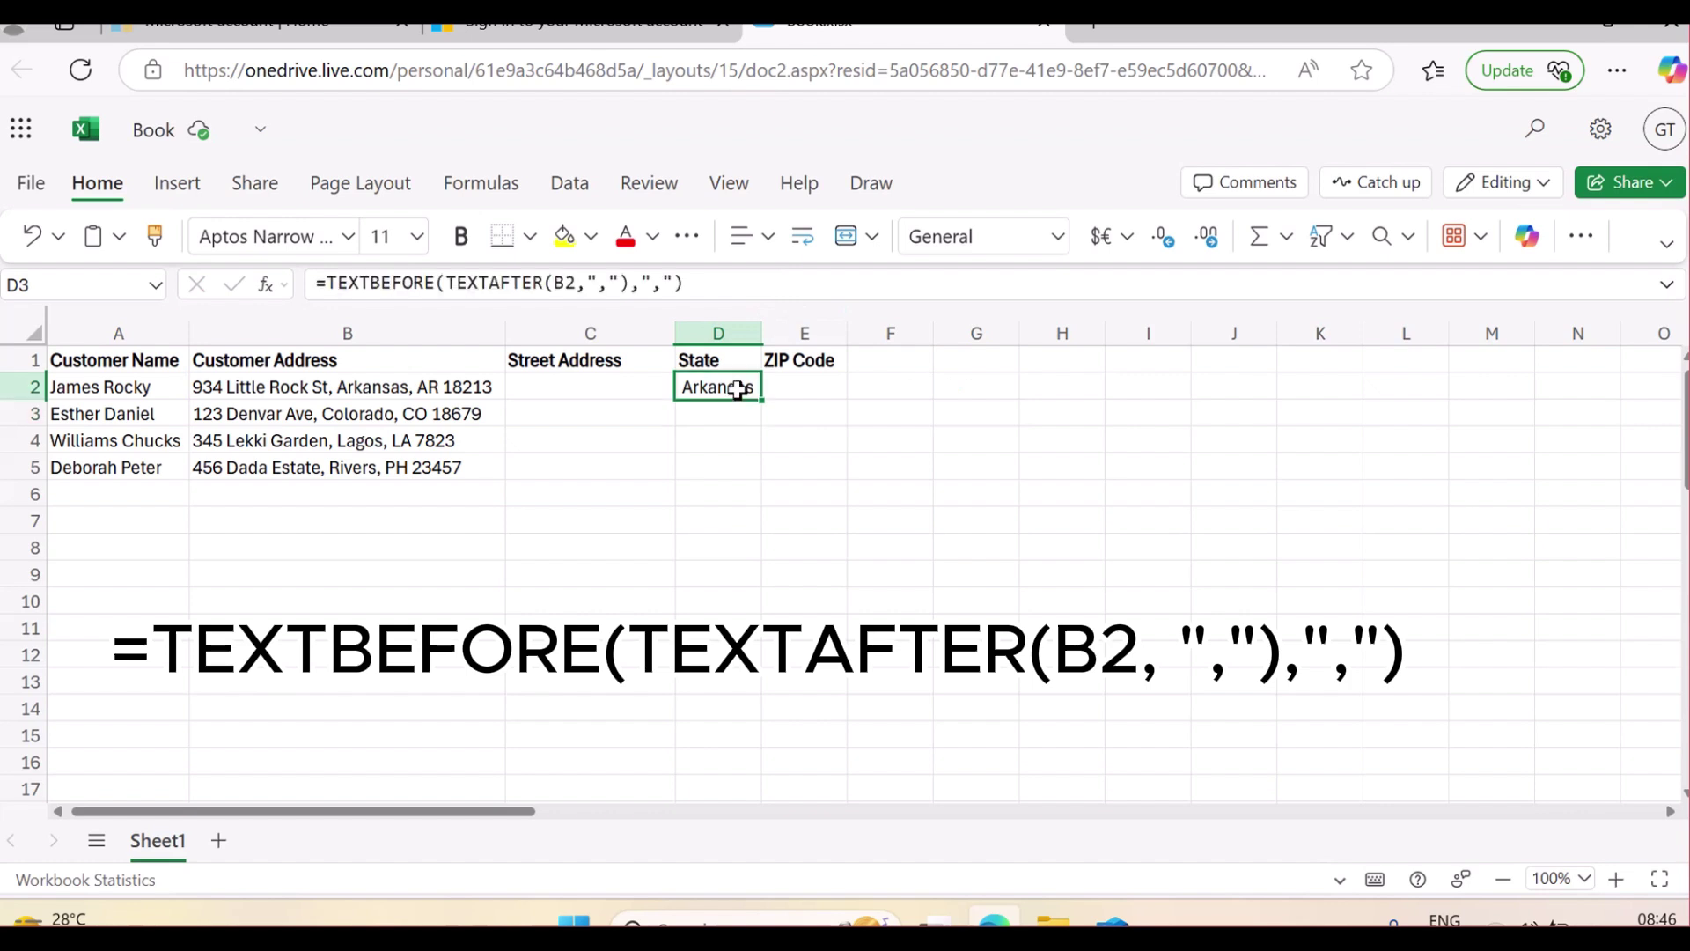
left_click_drag(762, 404, 759, 469)
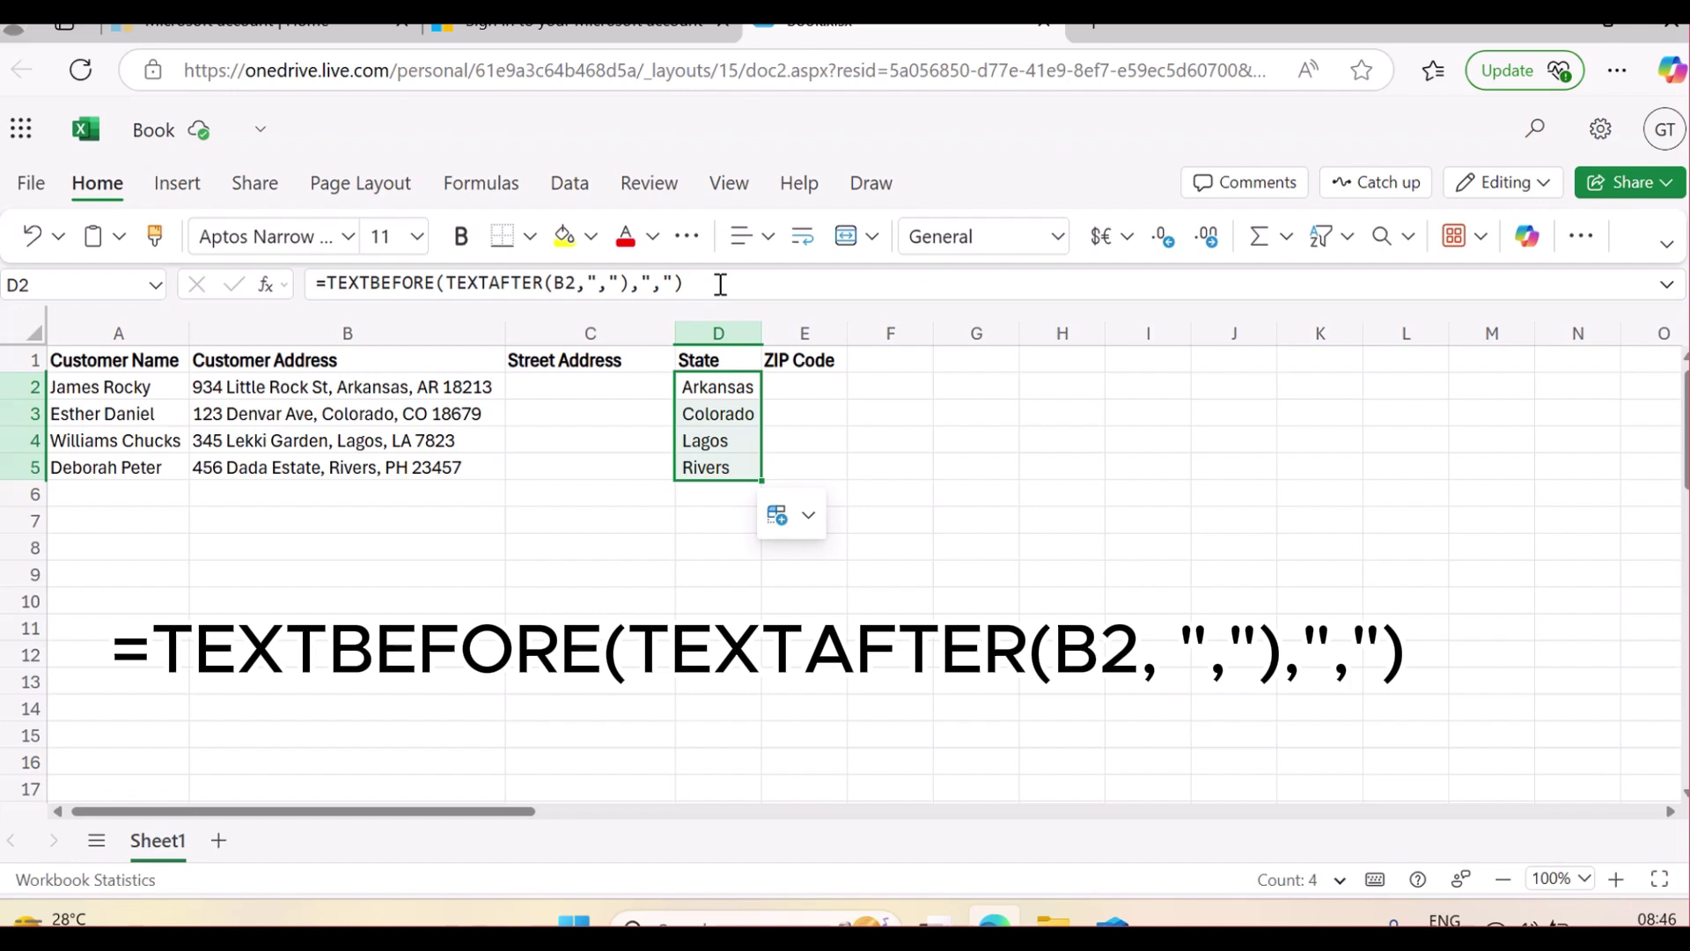
mouse_move(465, 284)
mouse_move(655, 282)
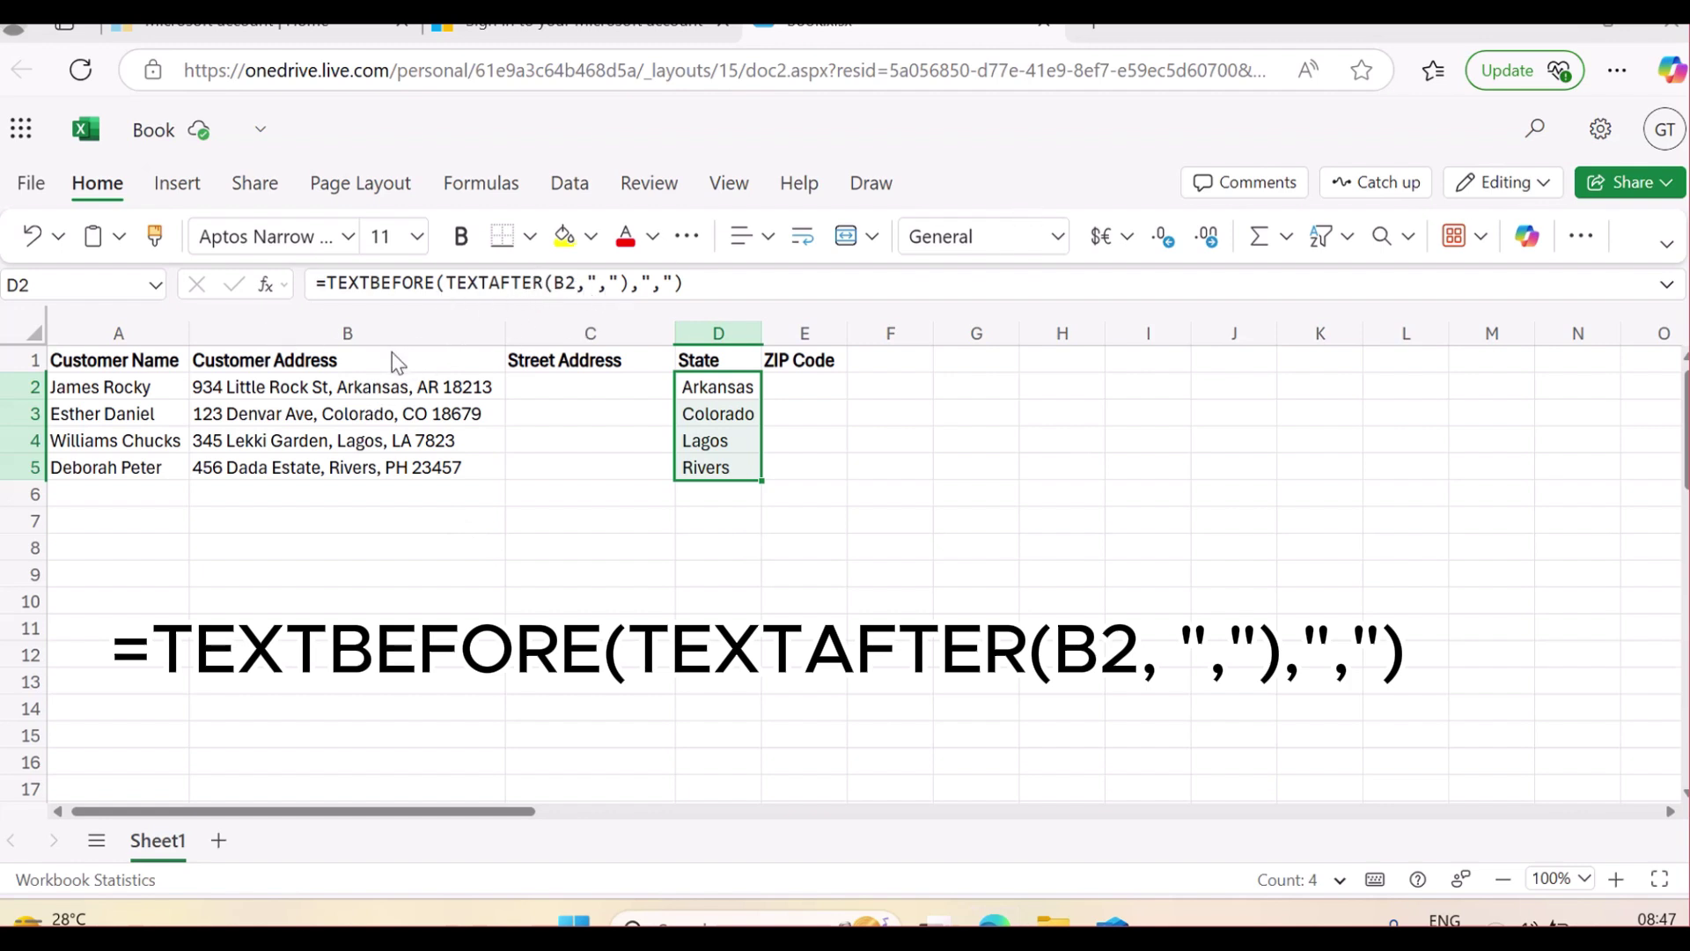
mouse_move(343, 377)
left_mouse_down()
mouse_move(345, 407)
mouse_move(508, 414)
mouse_move(507, 381)
mouse_move(380, 351)
left_mouse_up()
mouse_move(380, 370)
left_mouse_down()
mouse_move(328, 383)
mouse_move(493, 409)
mouse_move(408, 353)
mouse_move(352, 360)
left_mouse_up()
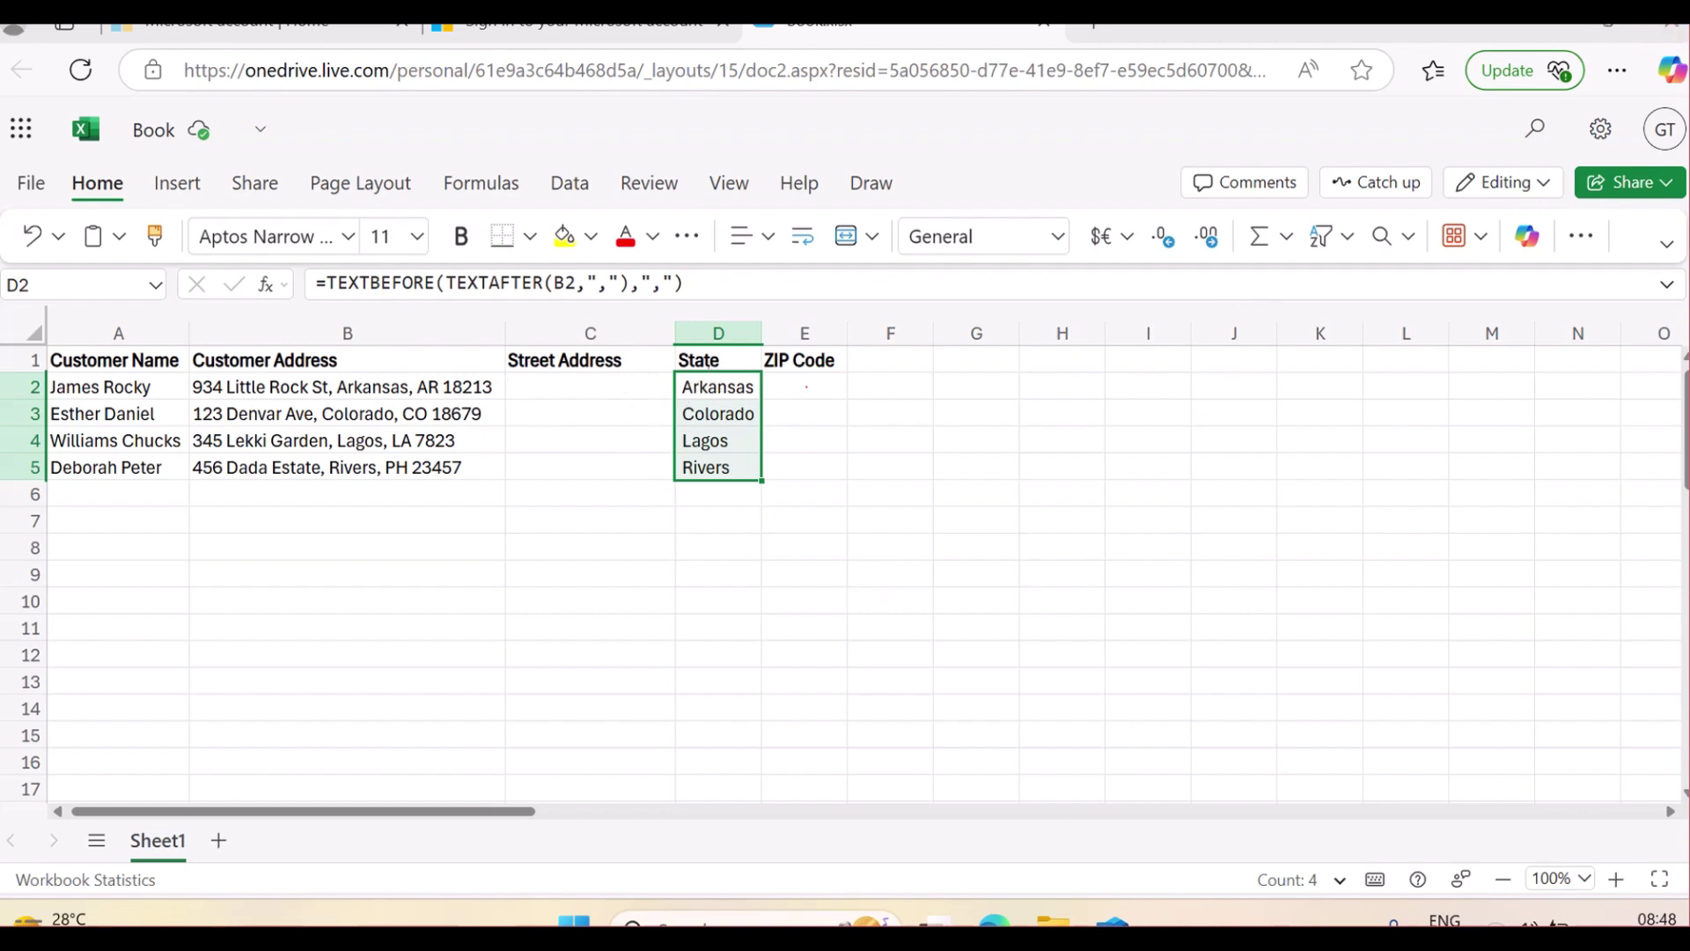
Delete the contents of C2:D7 and reselect cell C2
left_click(889, 421)
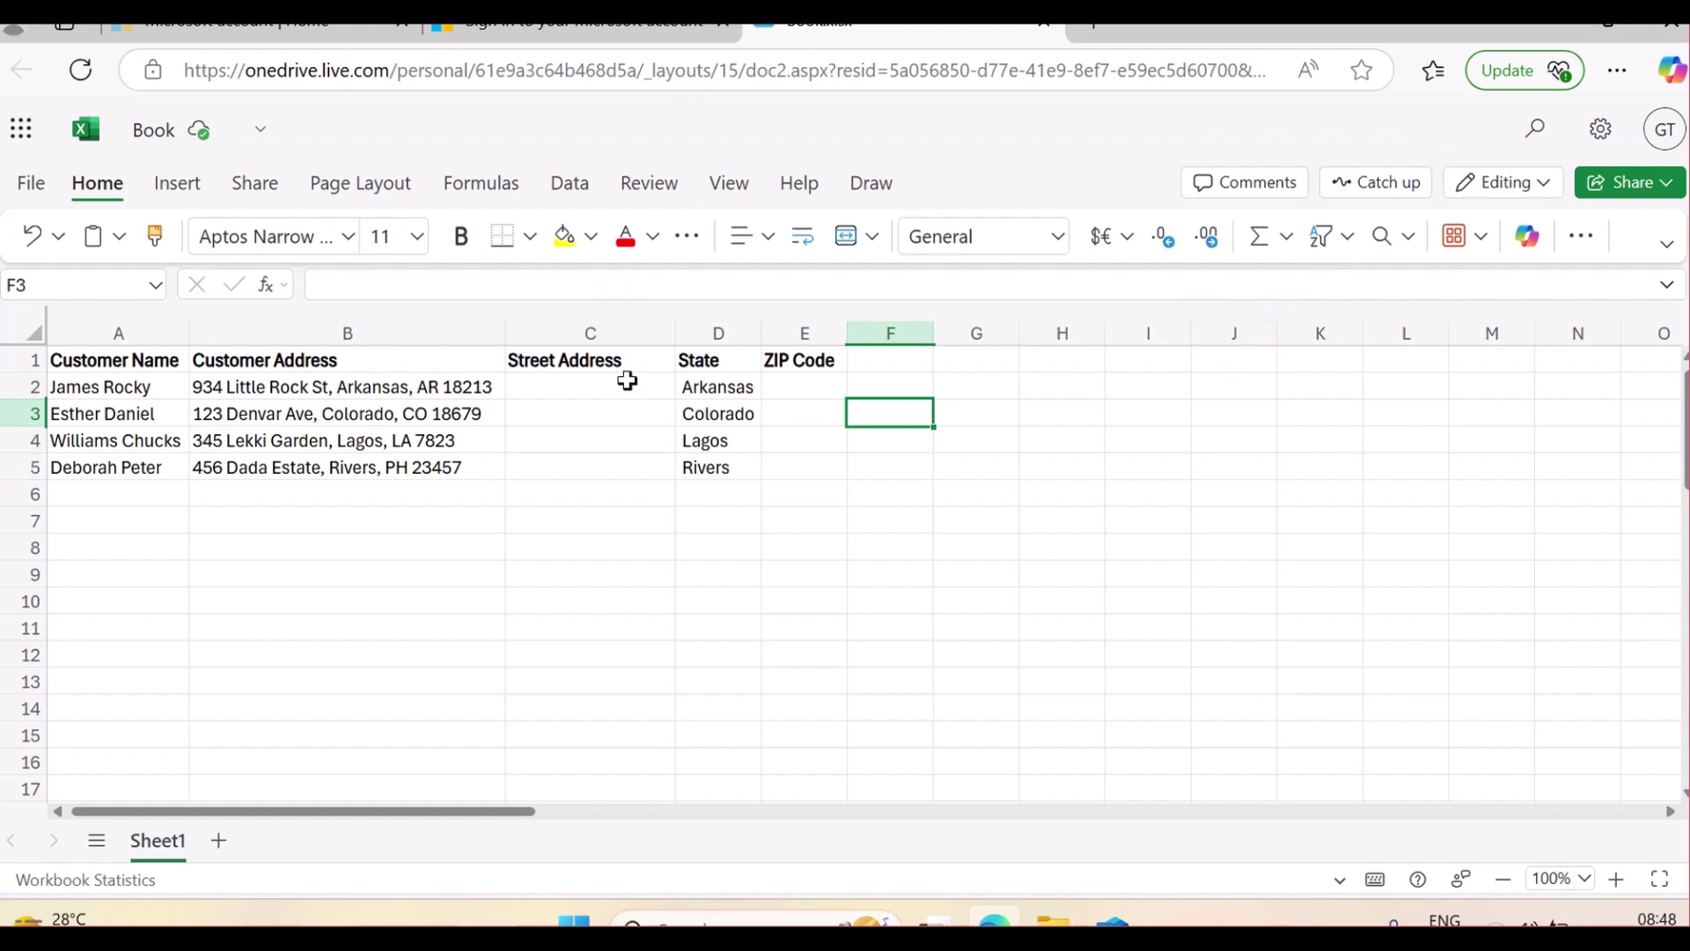
left_click_drag(627, 380, 754, 511)
key("Delete")
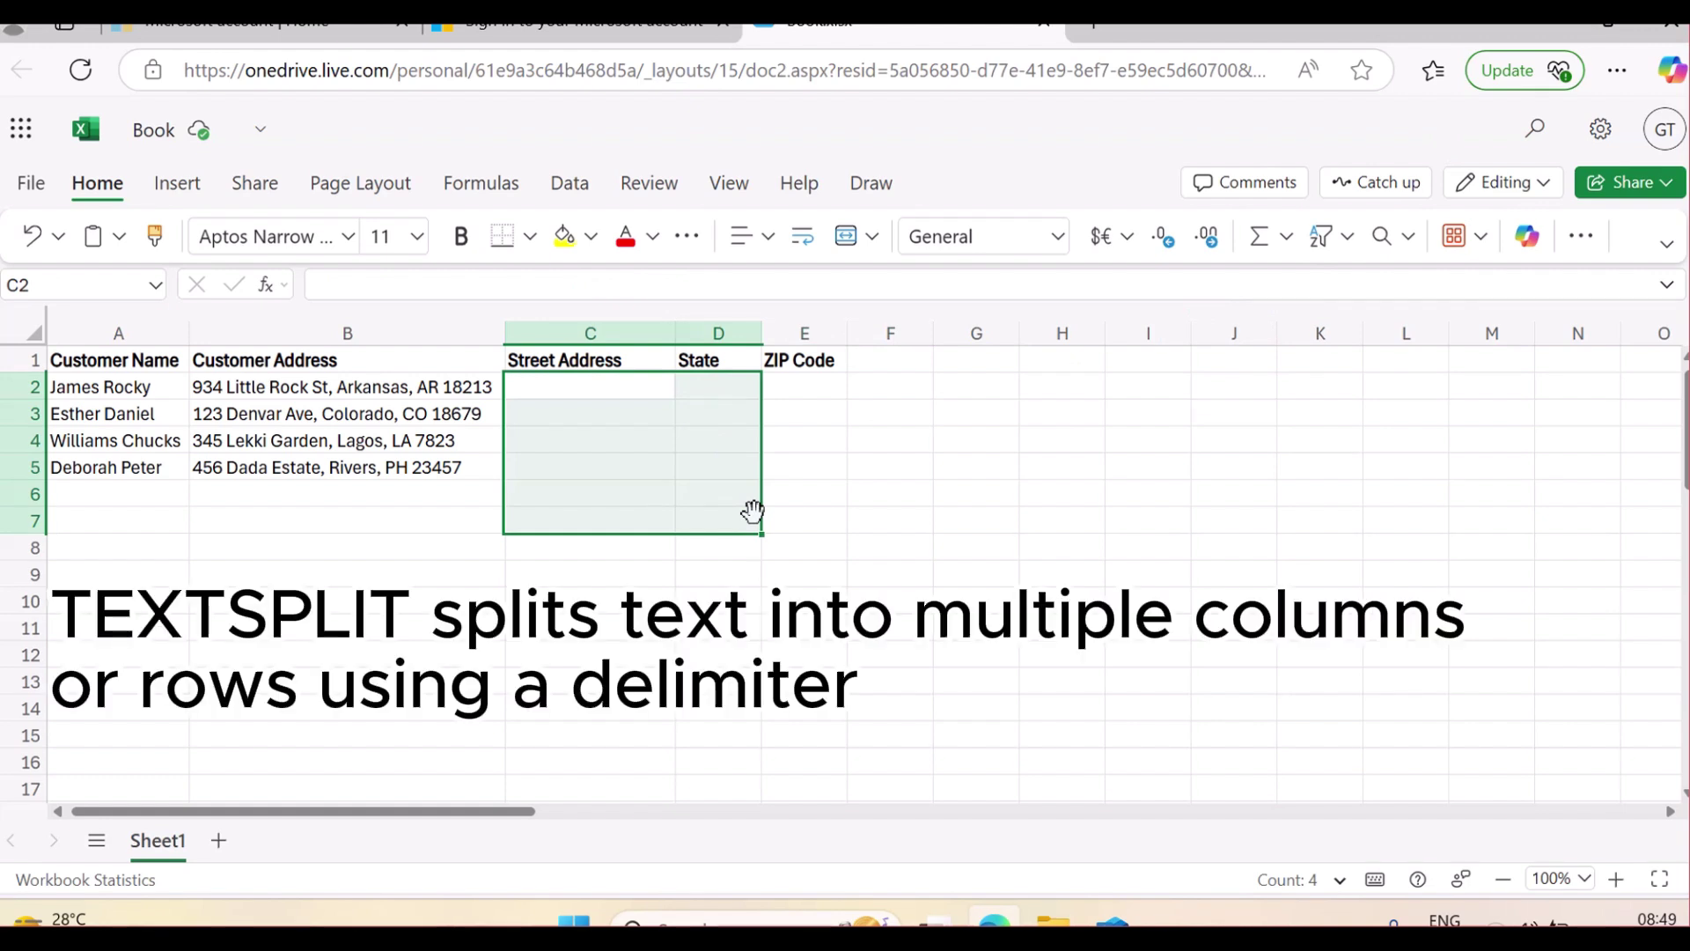
left_click(552, 388)
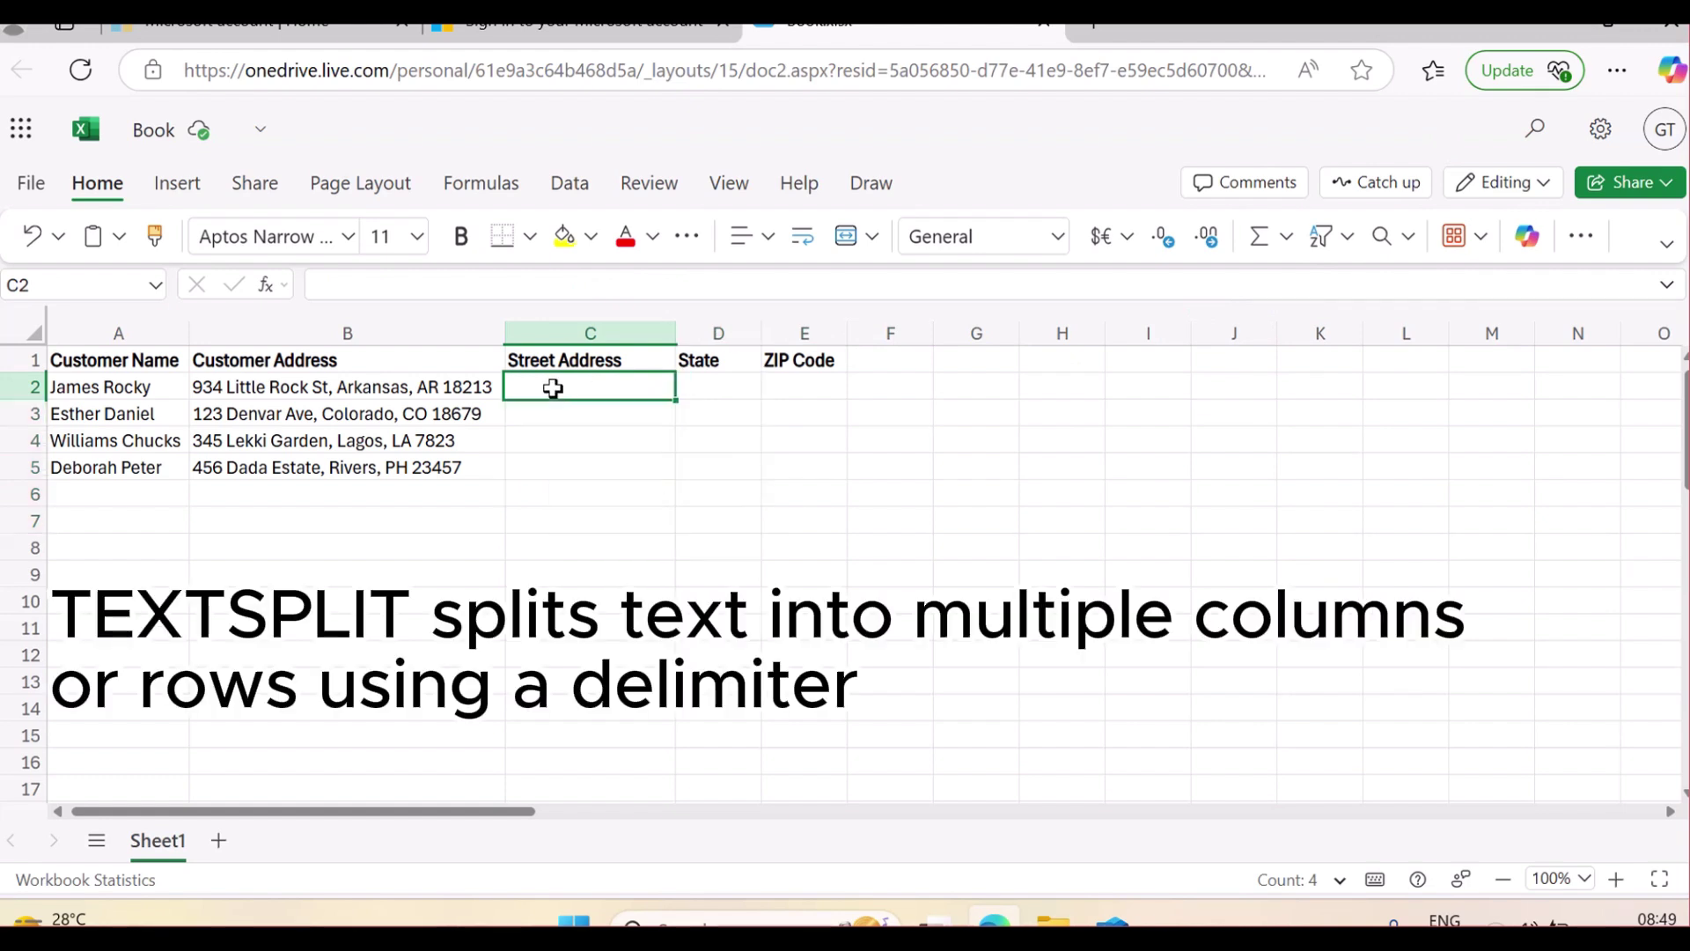
left_click(231, 389)
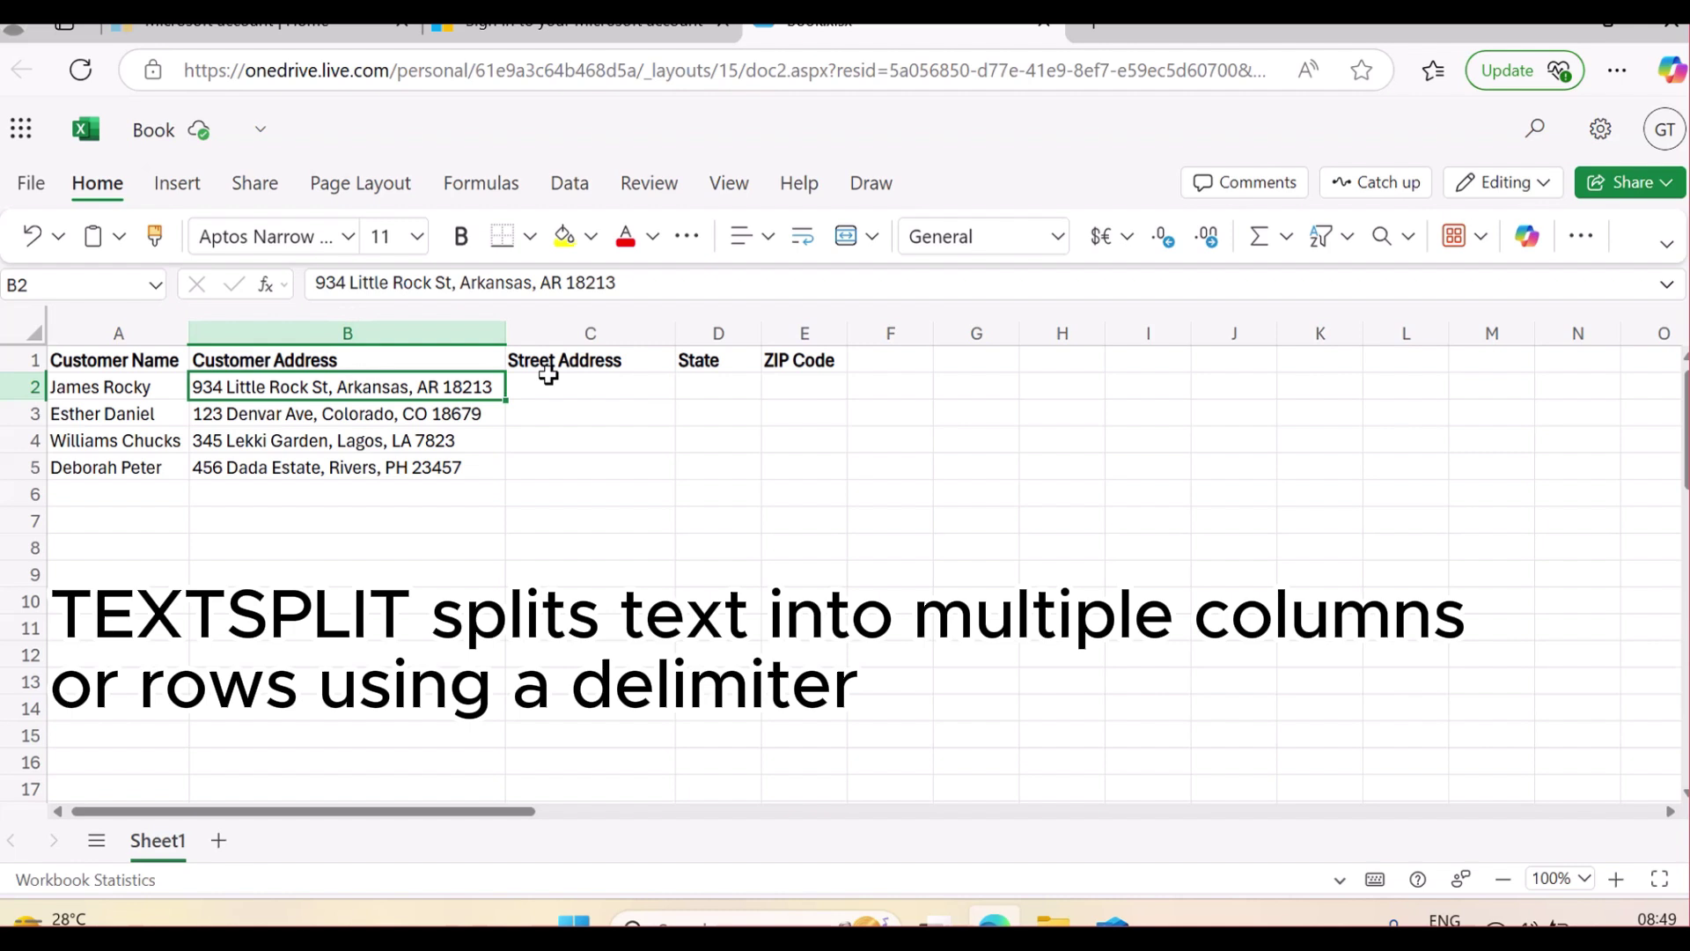
left_click(577, 393)
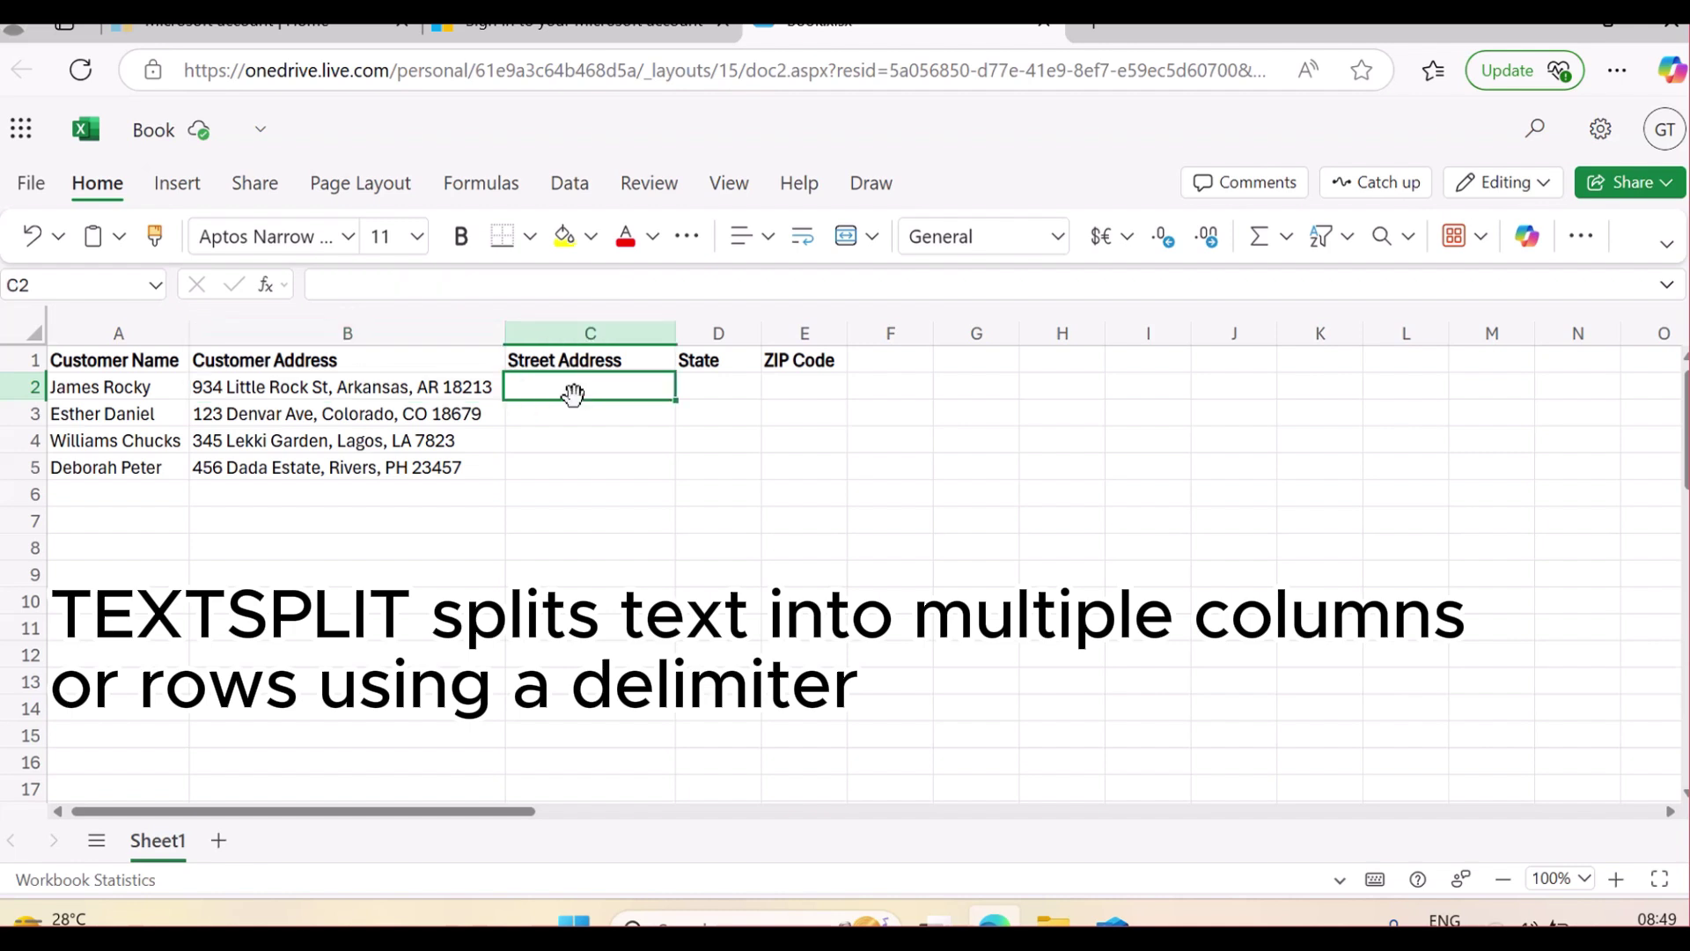
type("=")
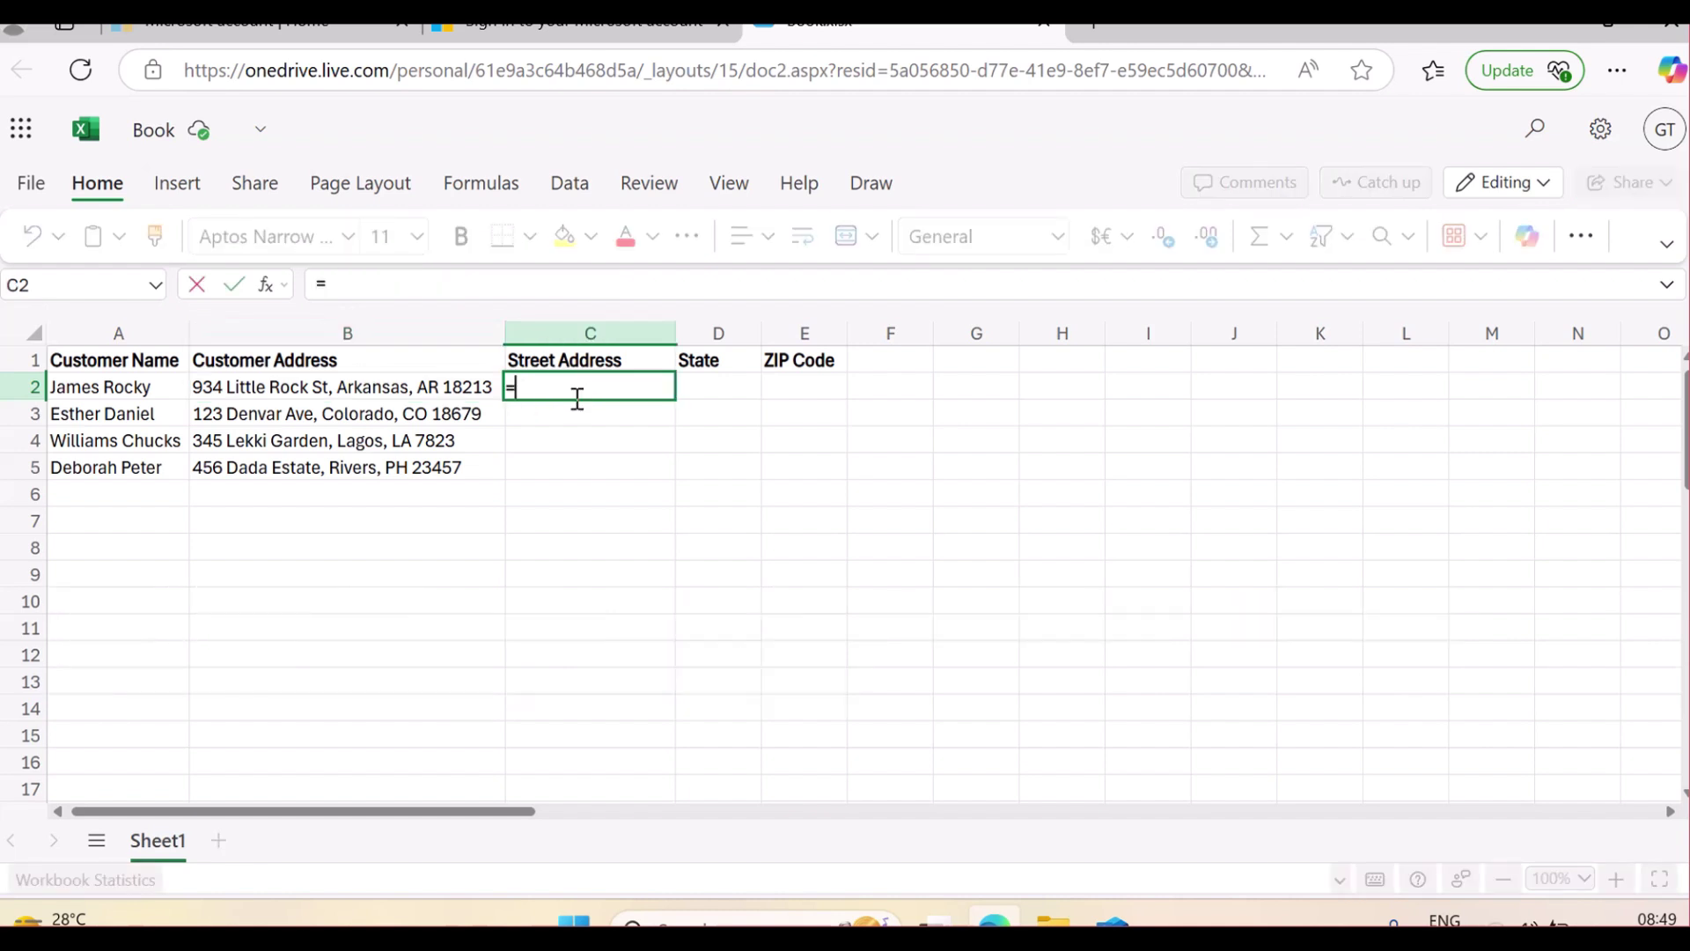
type("TEXT")
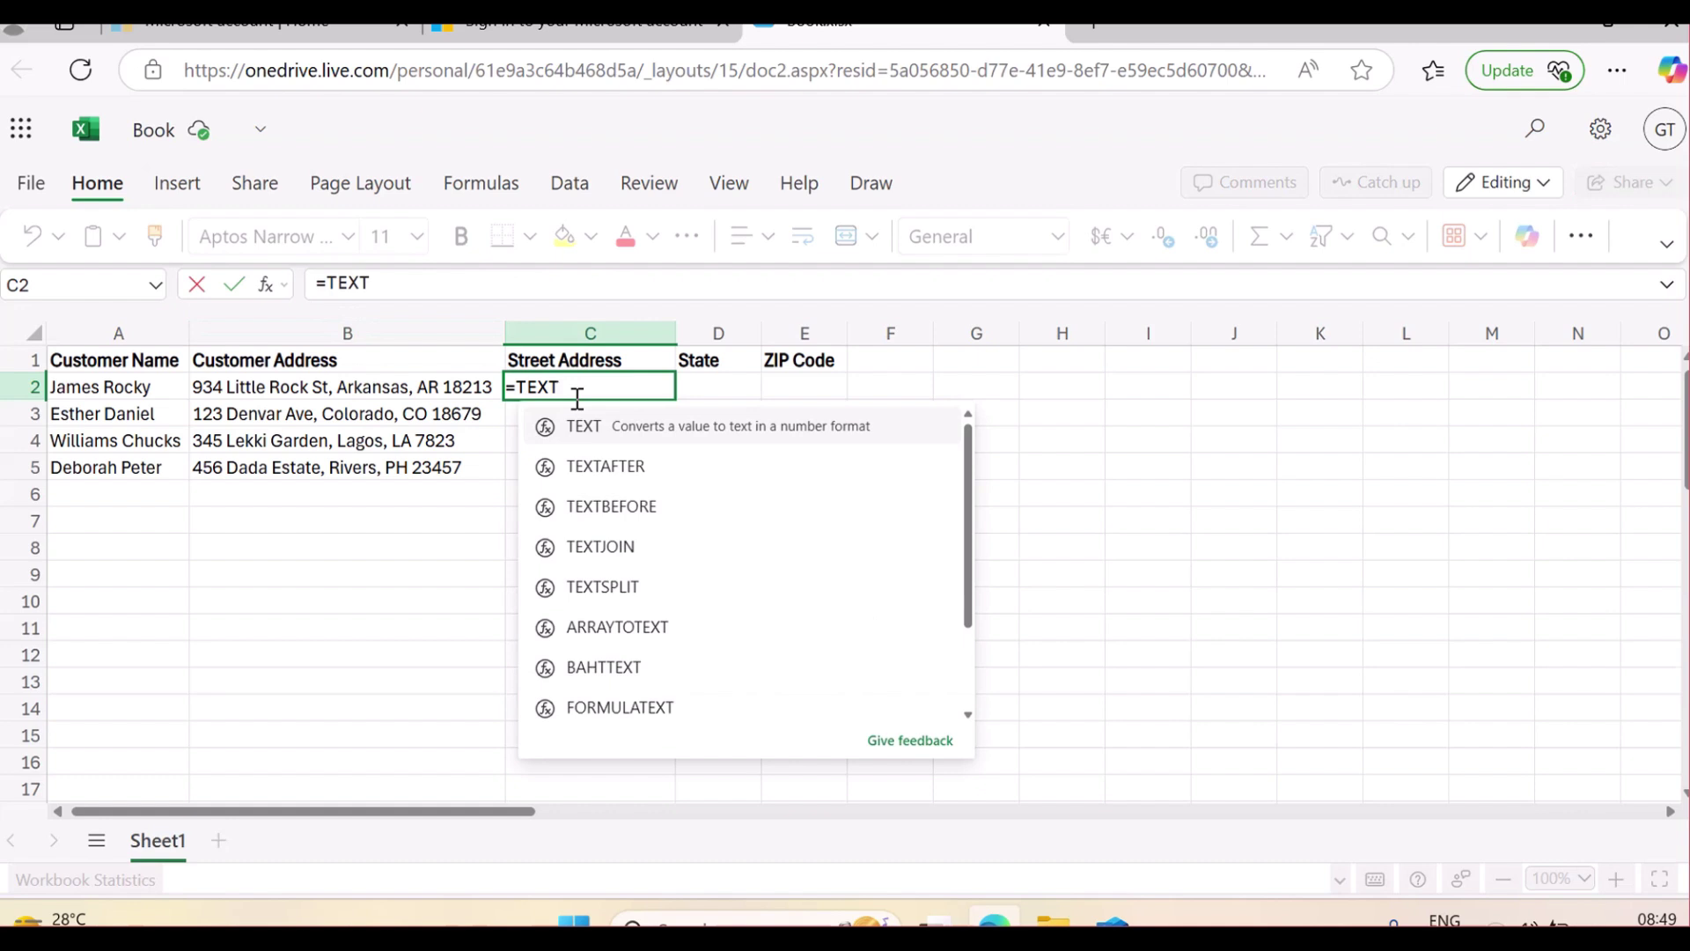
type("SPLIT")
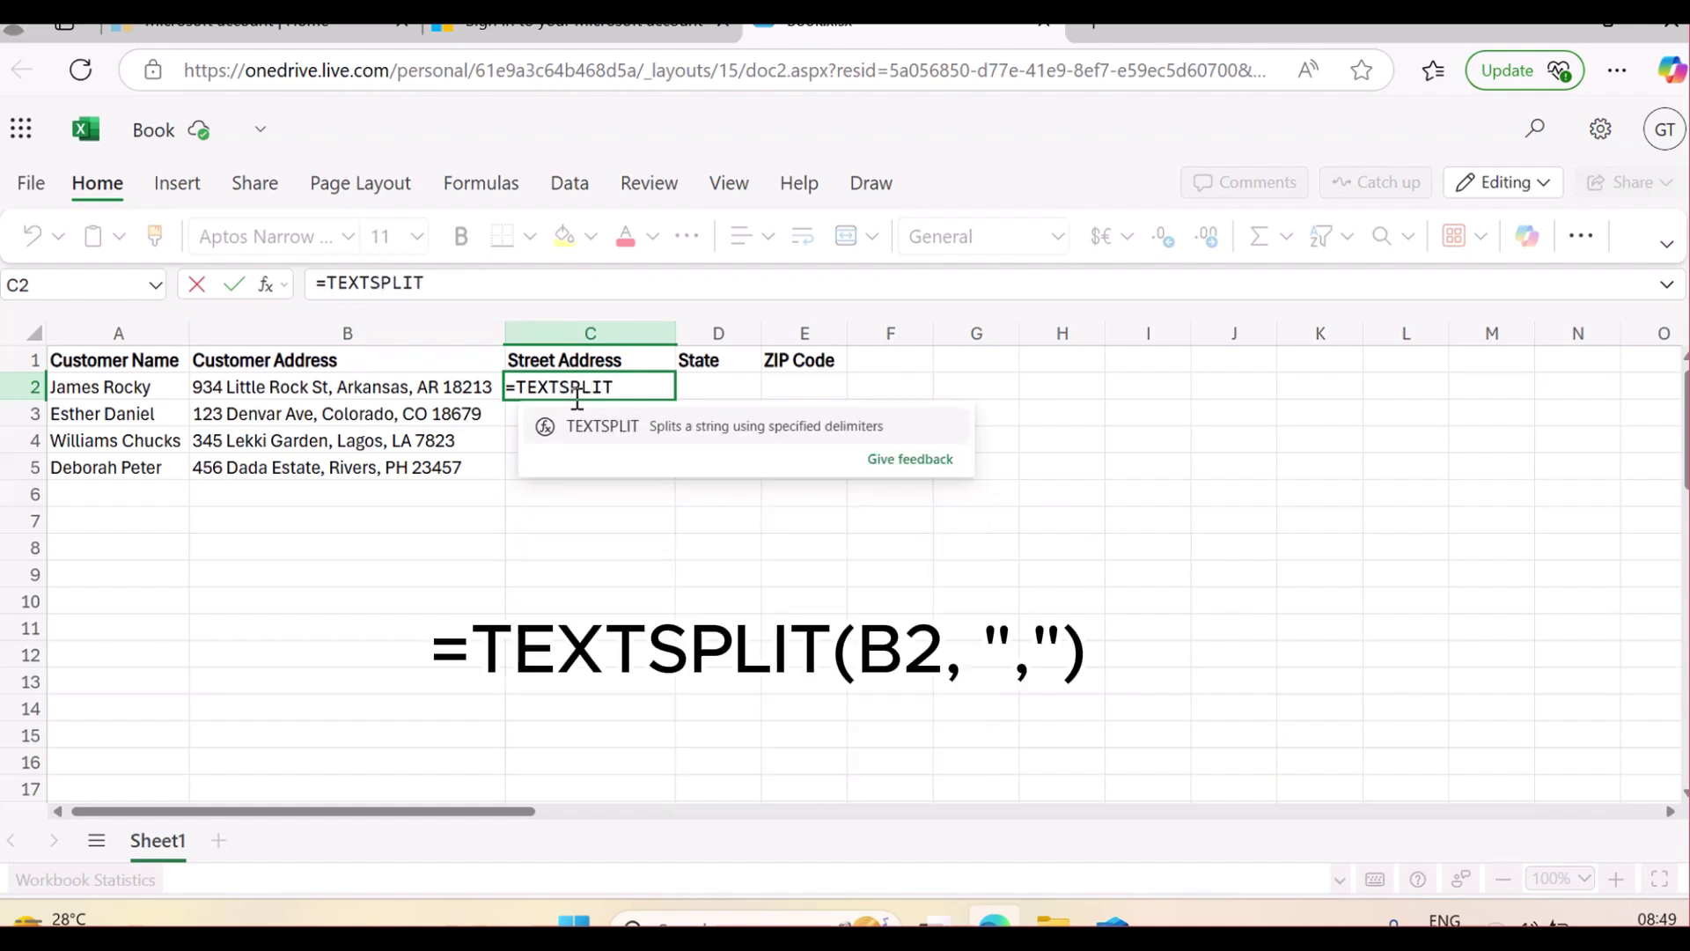
type("(")
left_click(305, 392)
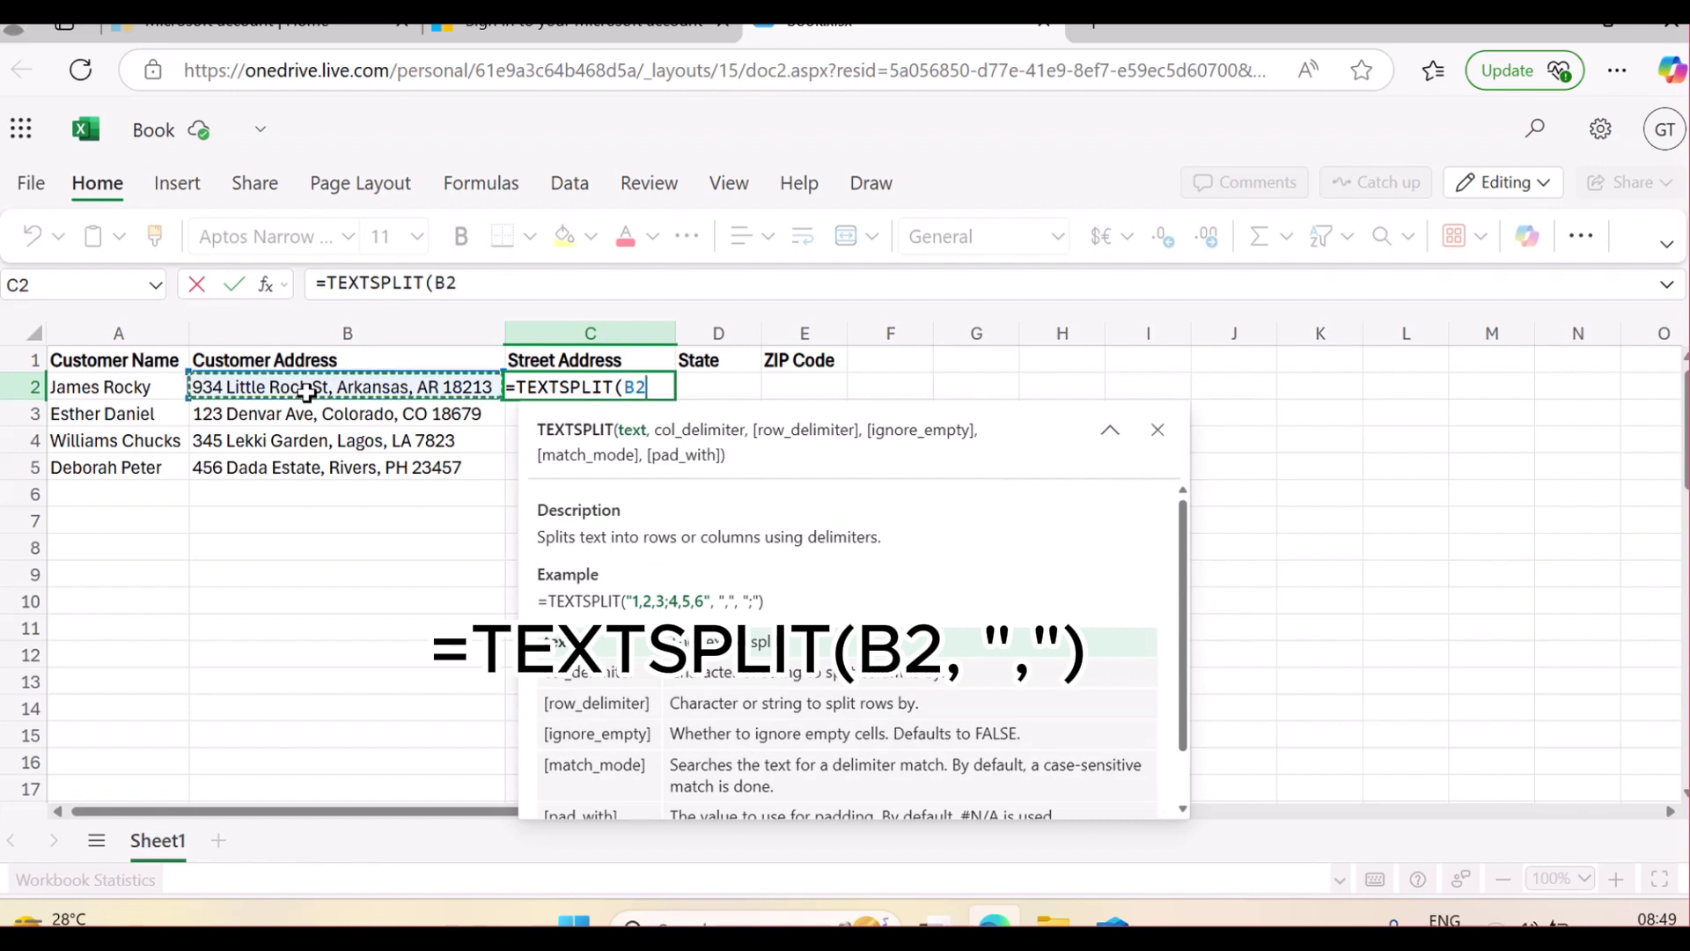
type(",")
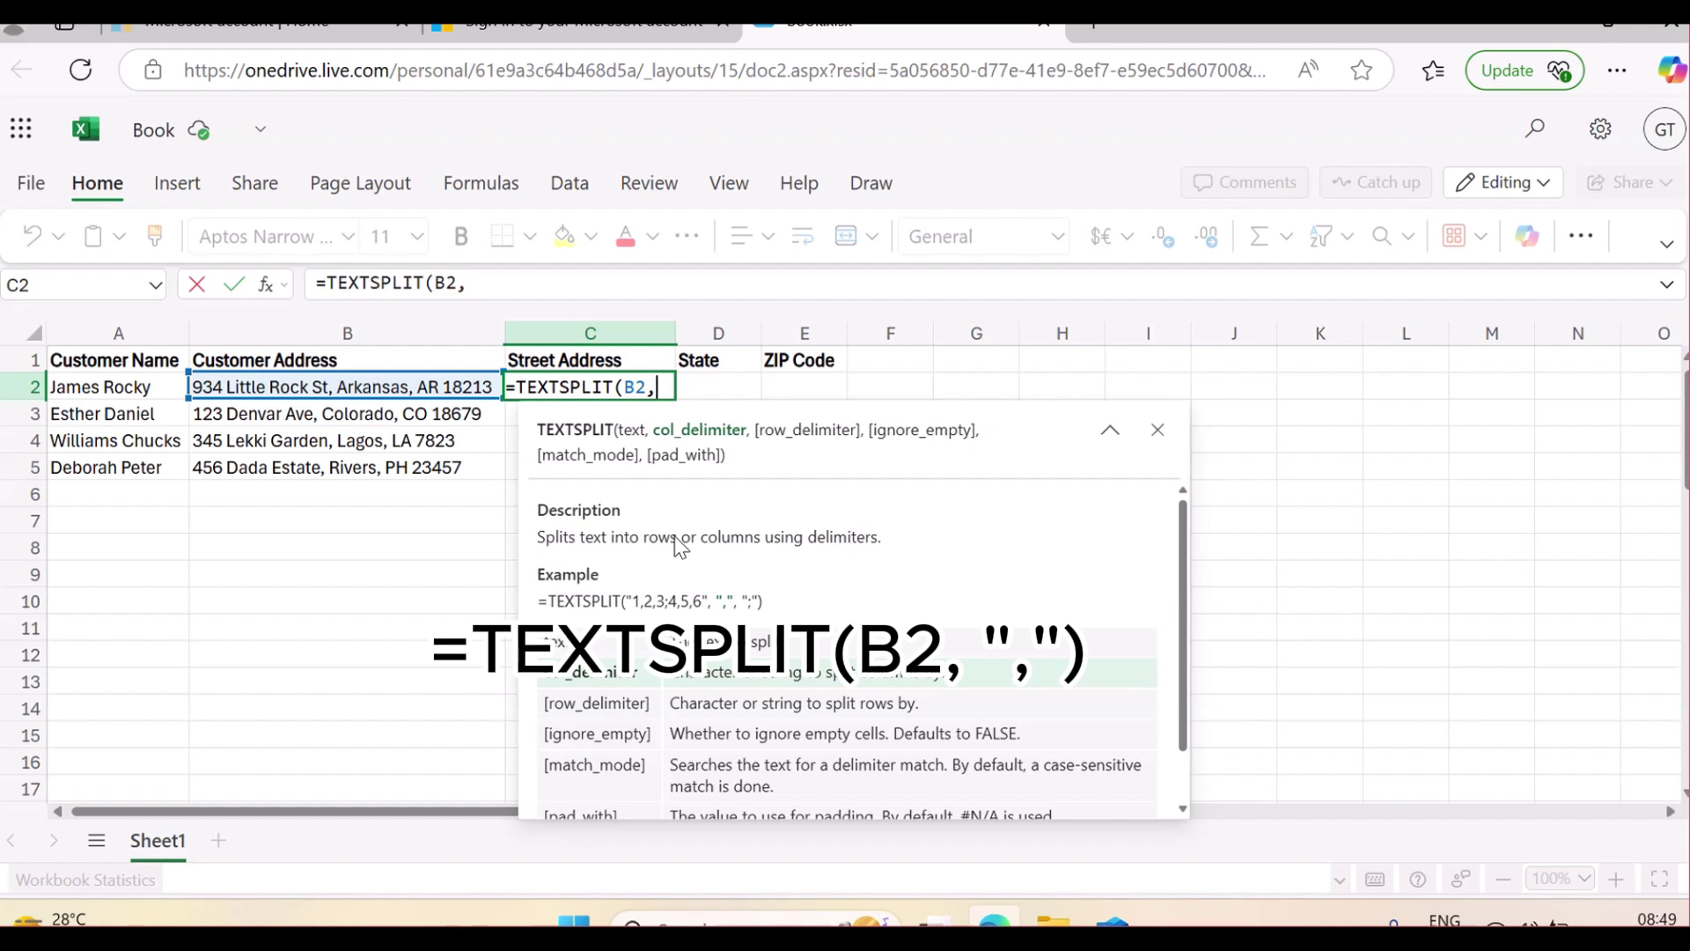
type("\",")
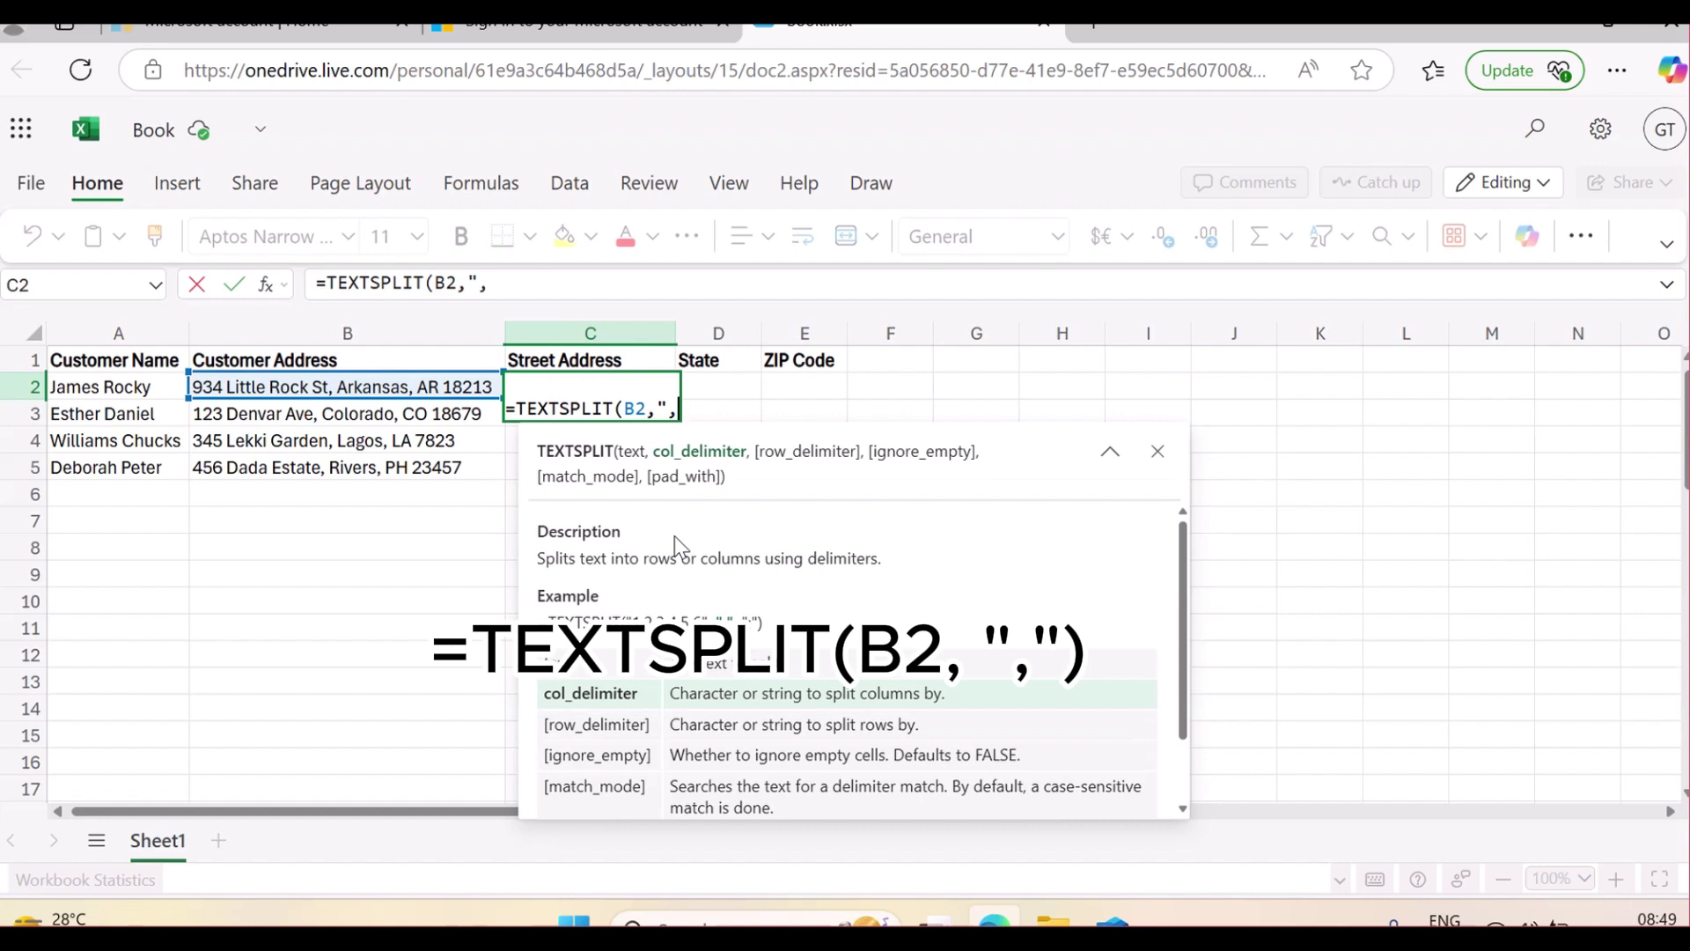
type("\")")
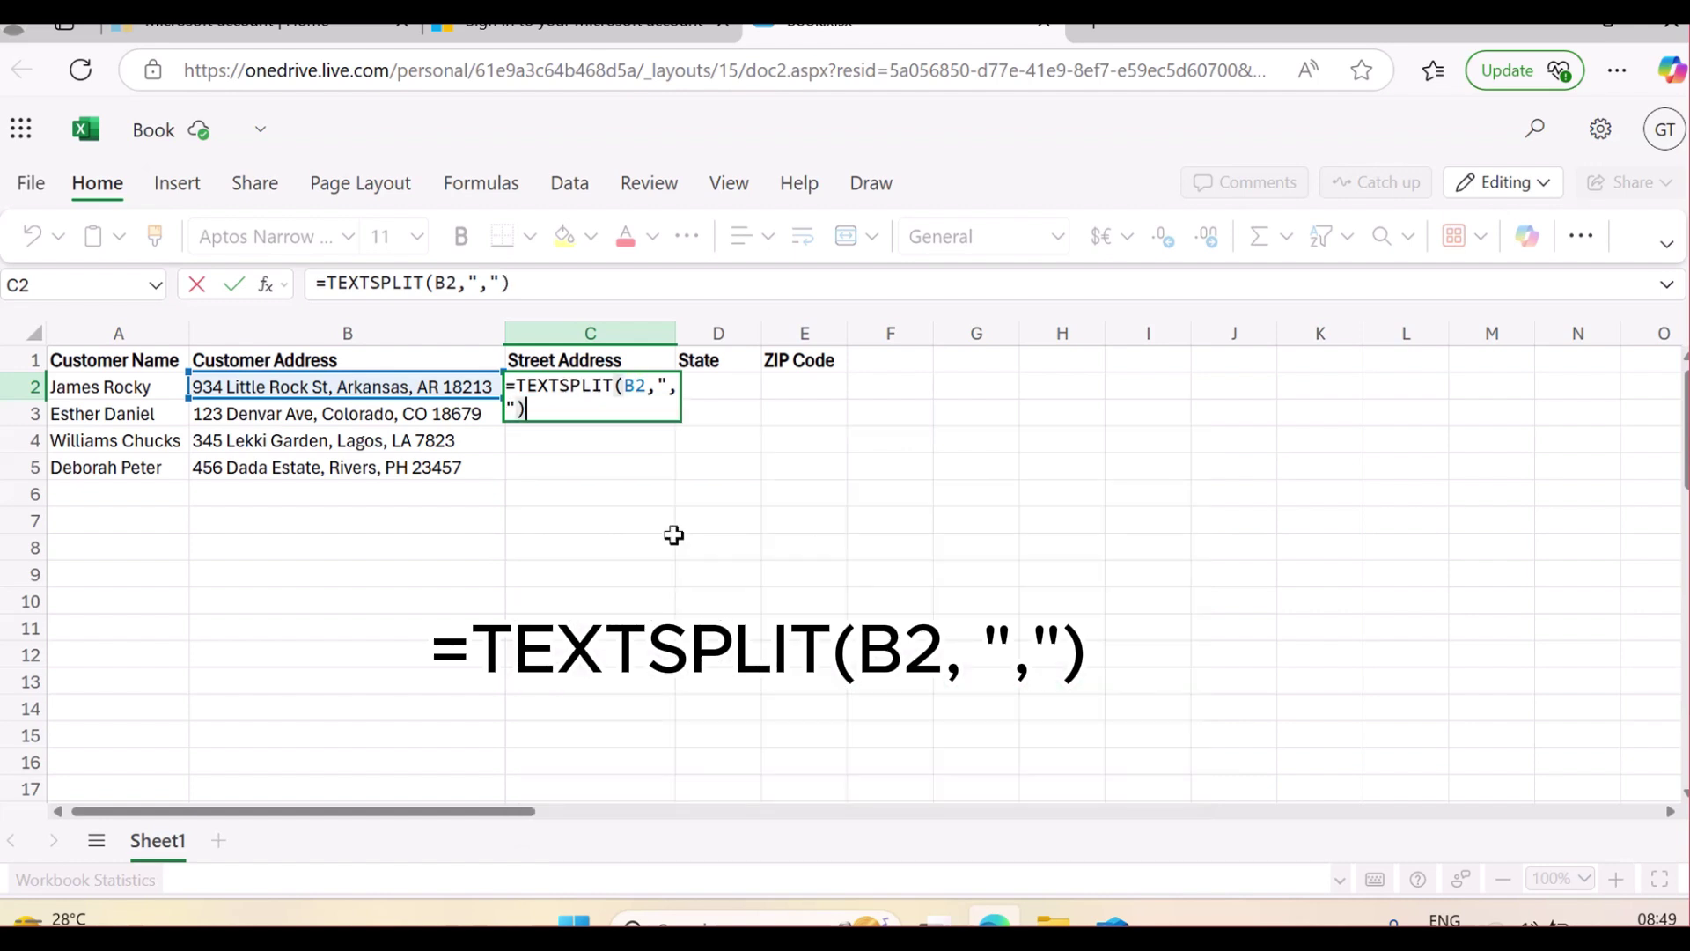
key("Return")
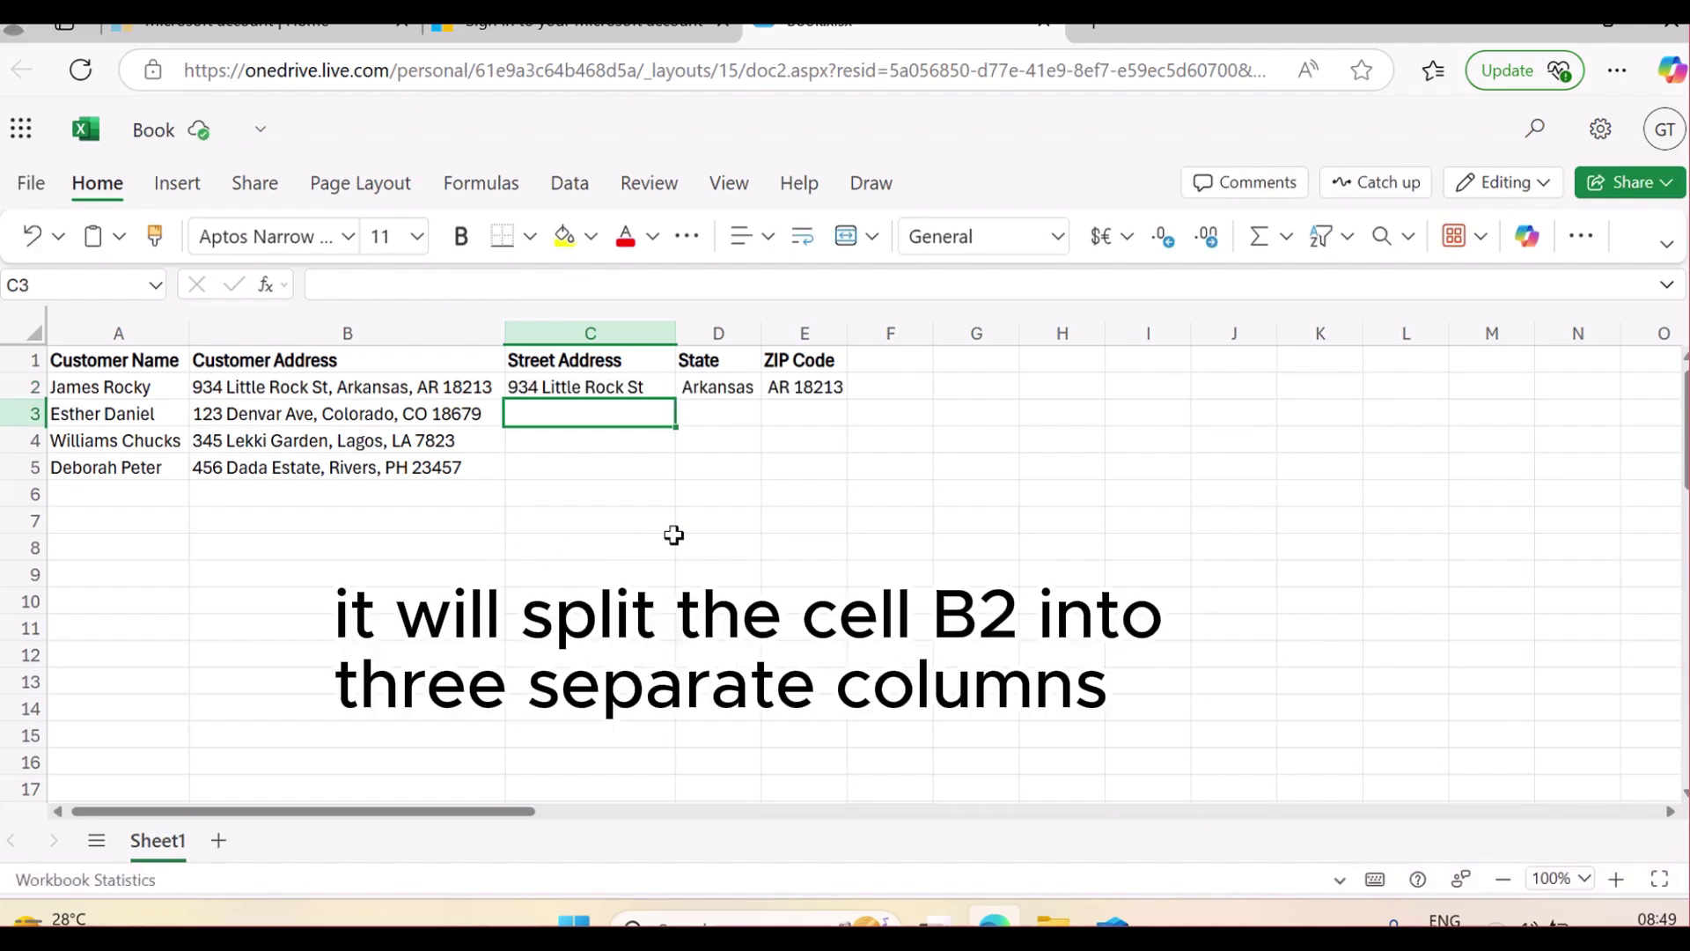
left_click(651, 388)
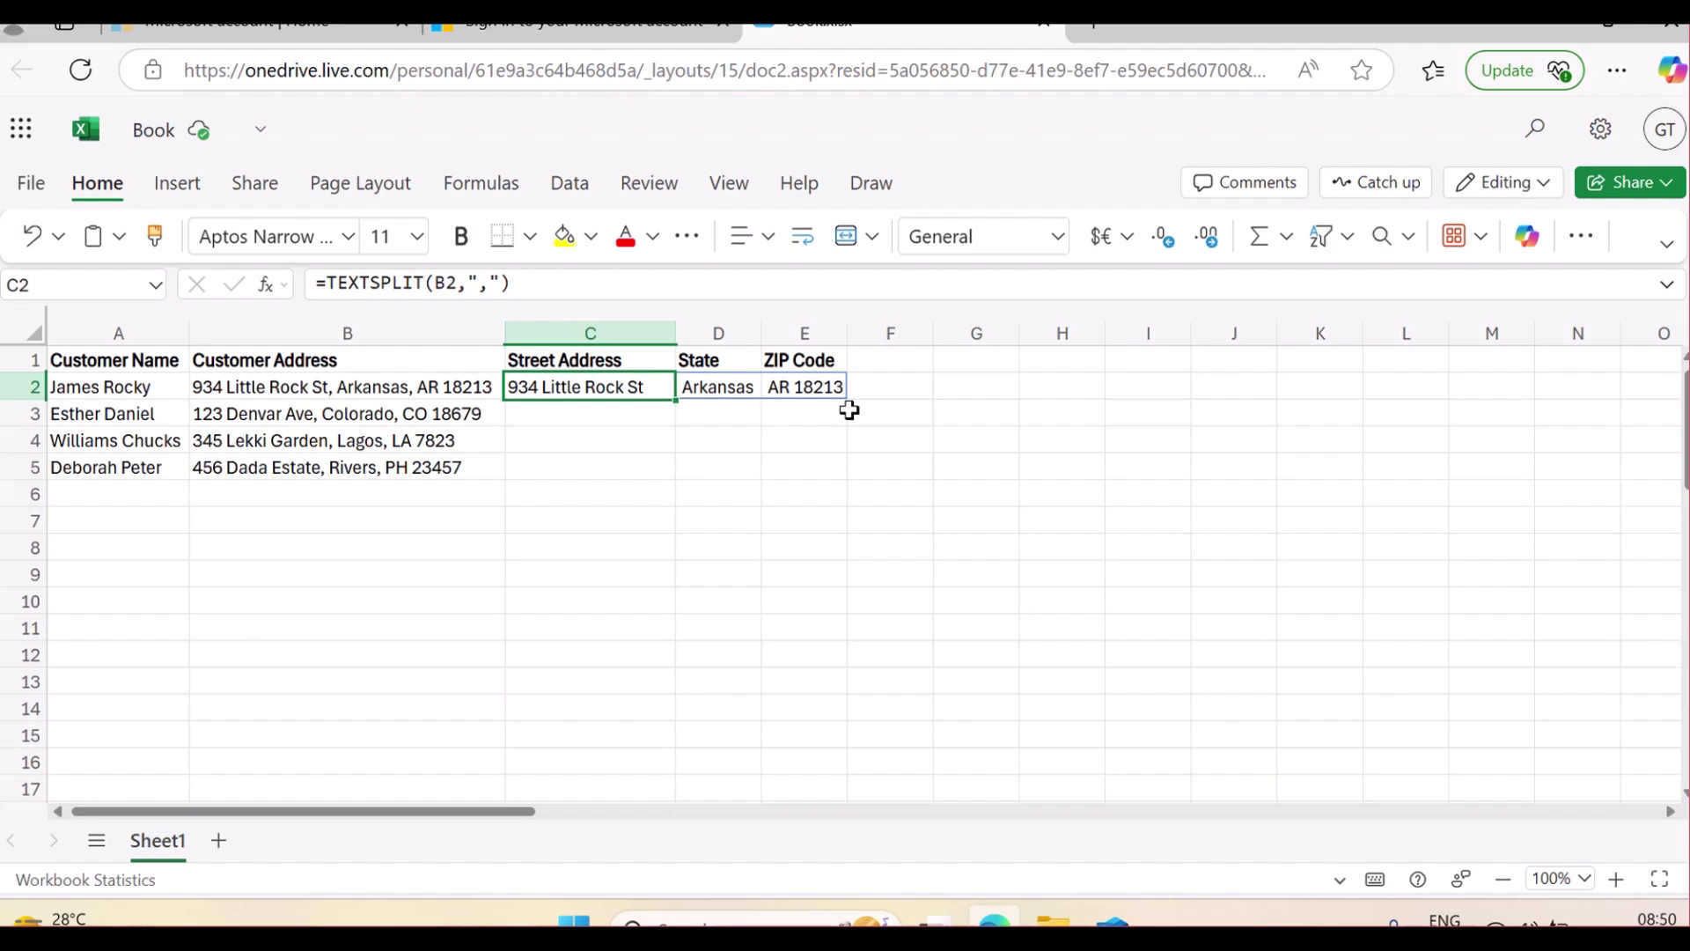
key("Down")
key("Up")
left_click(407, 380)
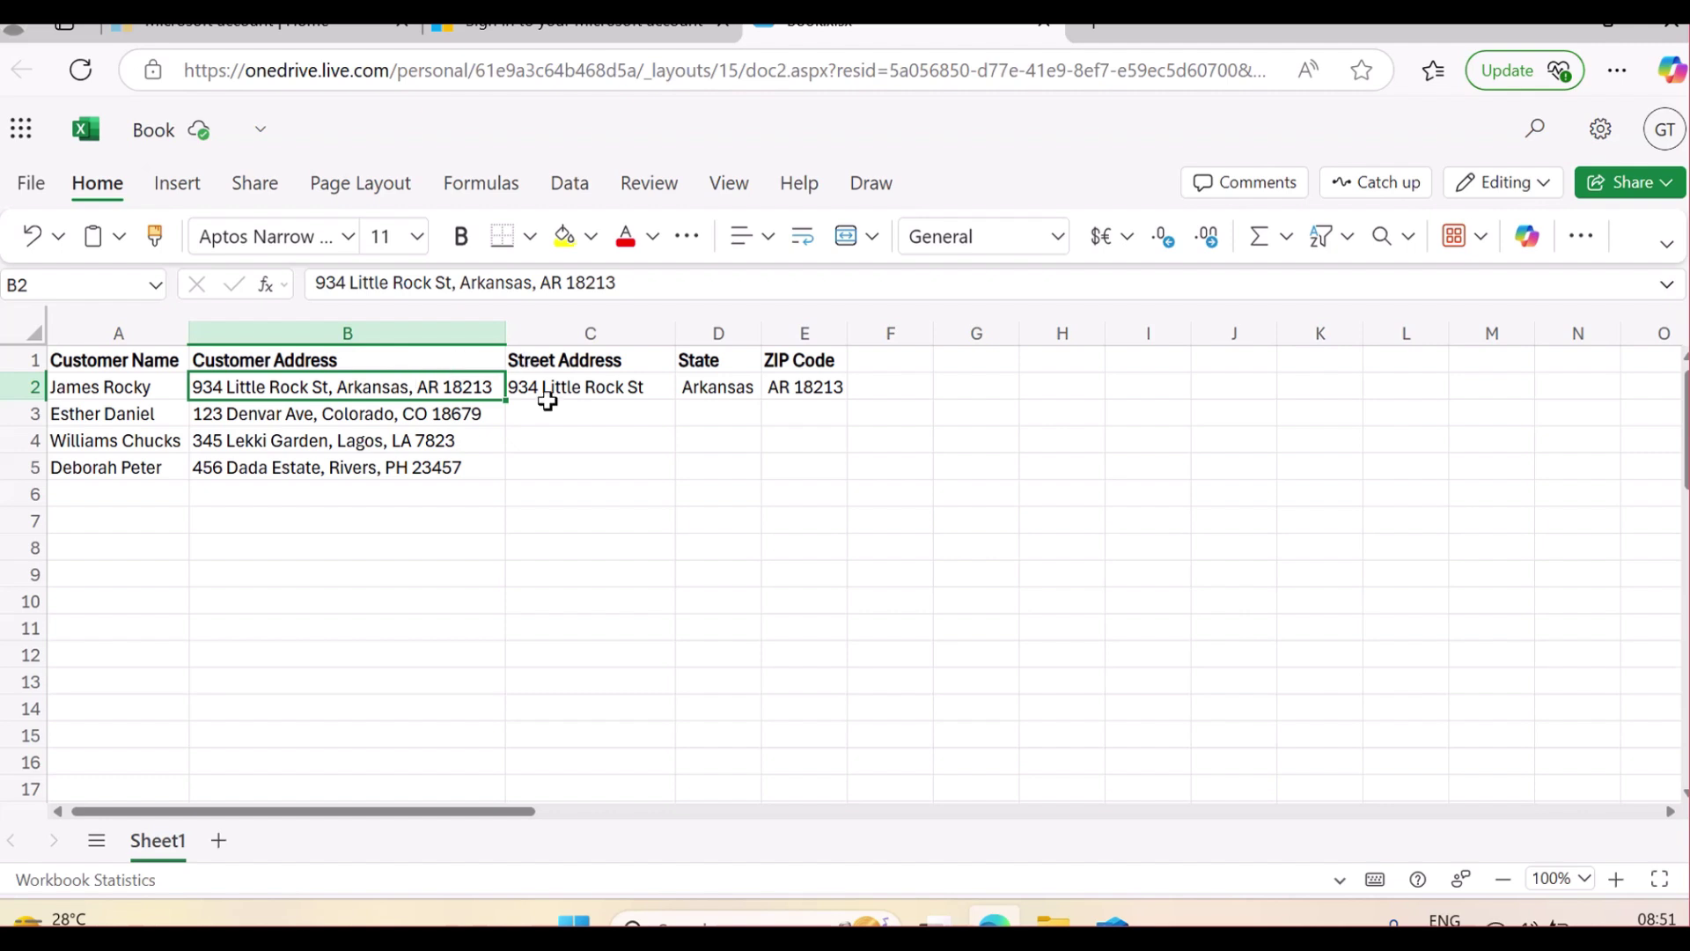
left_click(597, 391)
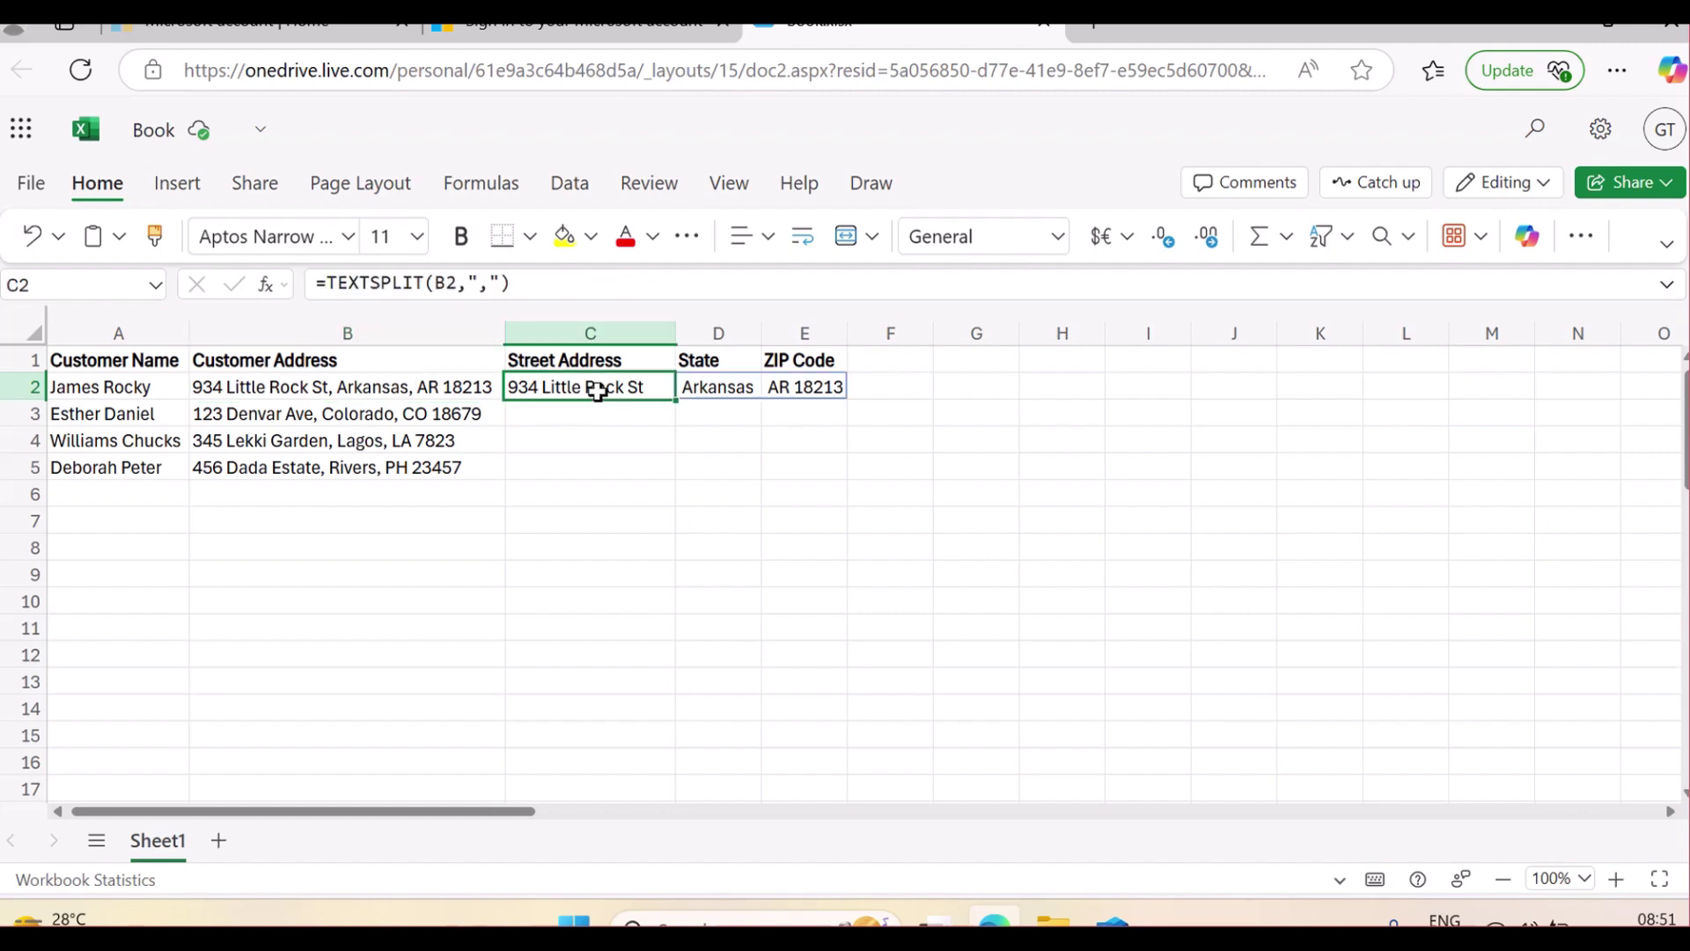